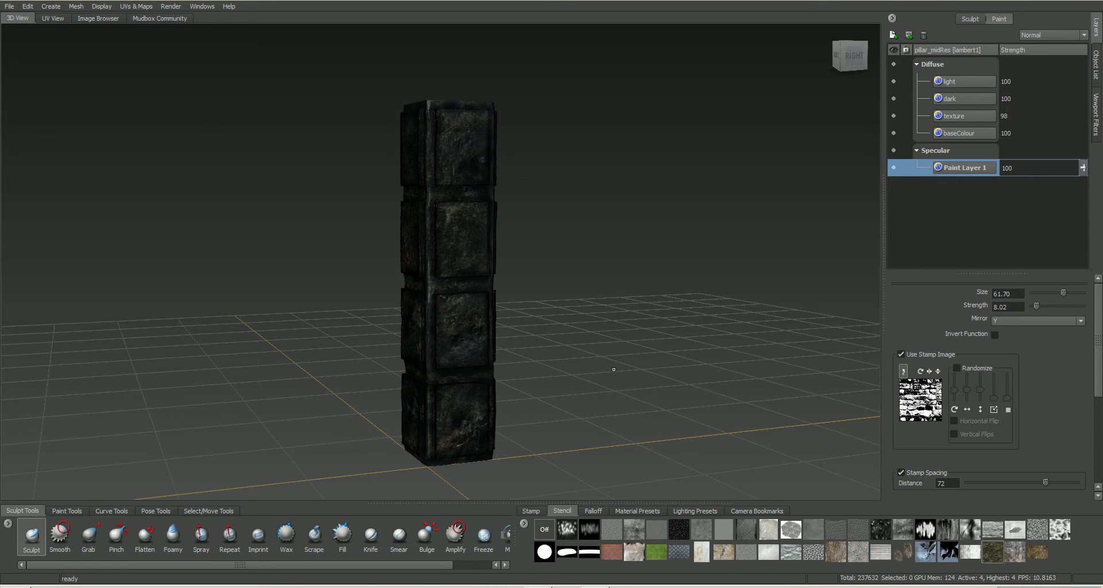
Start saving the scene under a new name in the pillar2-files folder, then cancel
left_click_drag(637, 371, 582, 354, "alt")
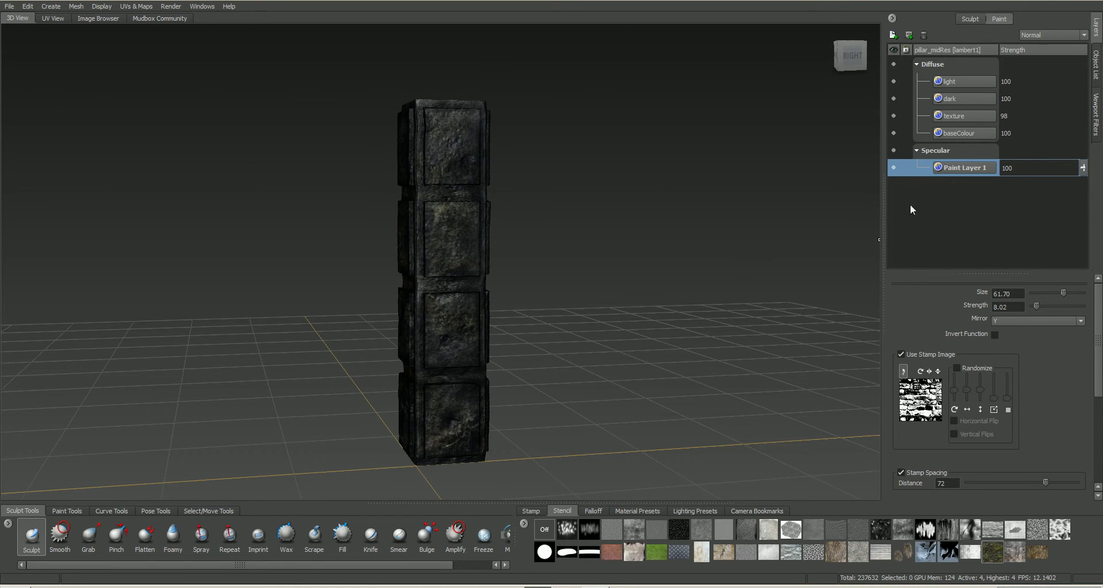
left_click(9, 6)
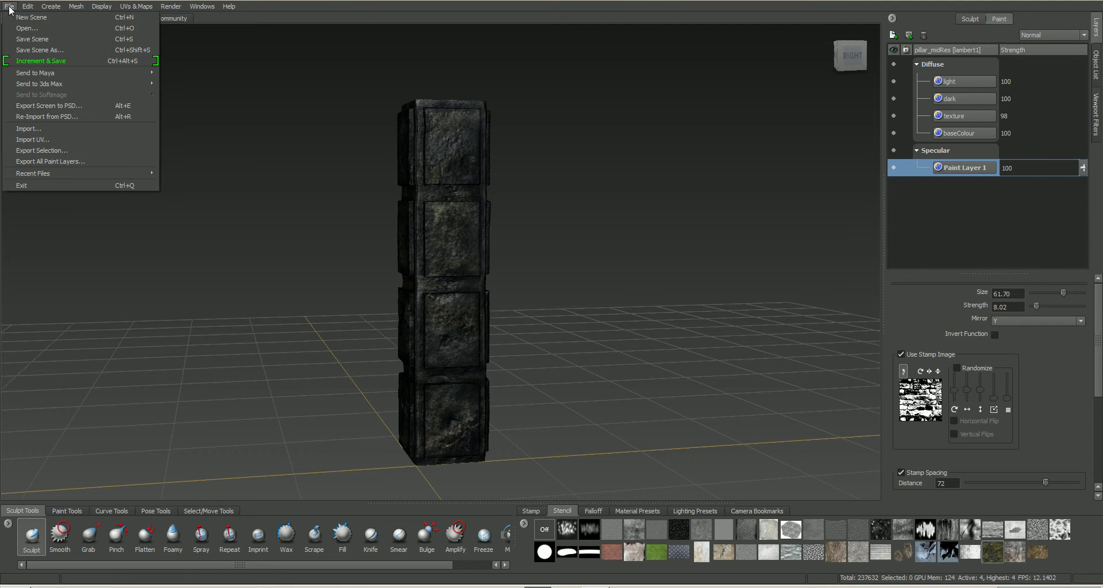
mouse_move(37, 84)
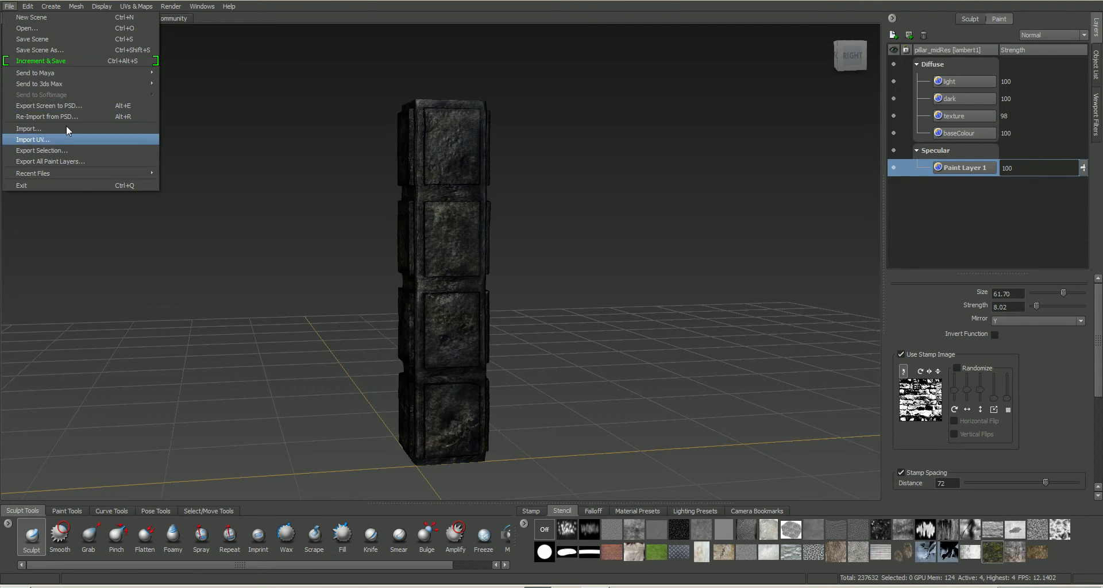
left_click(39, 50)
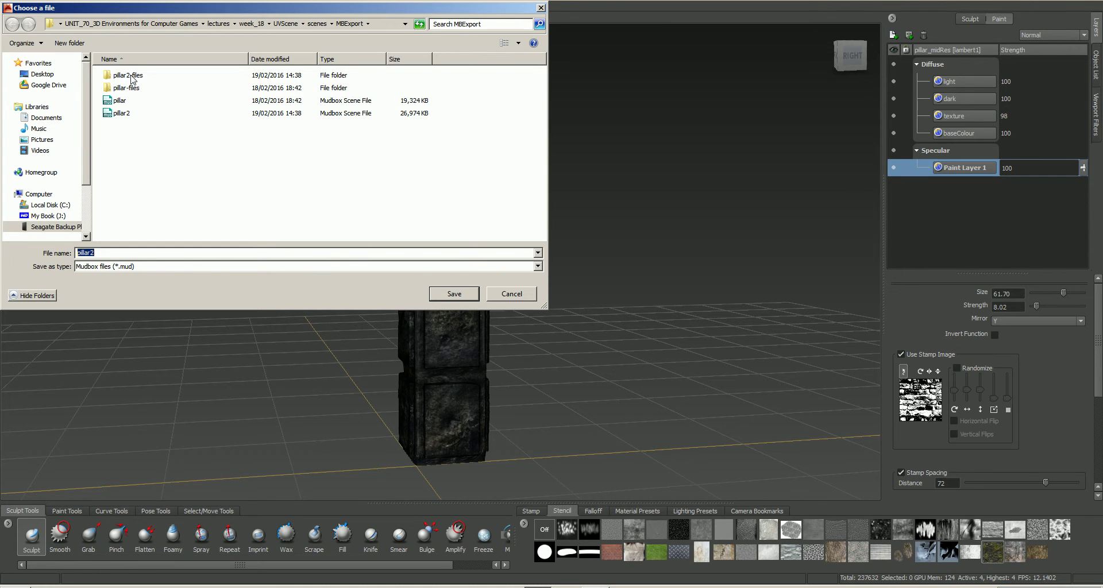
double_click(131, 79)
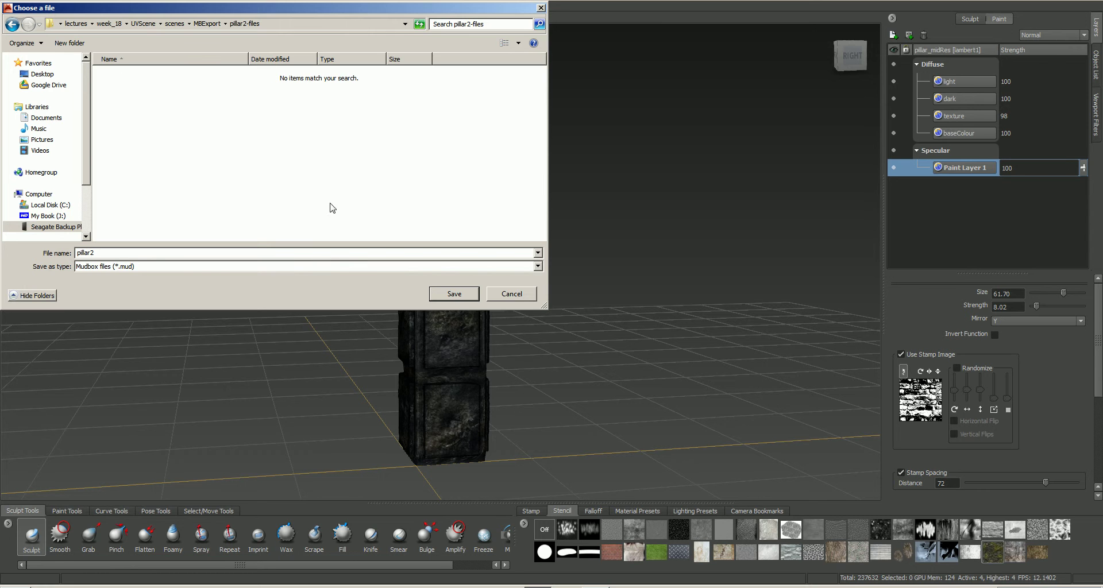
left_click(520, 294)
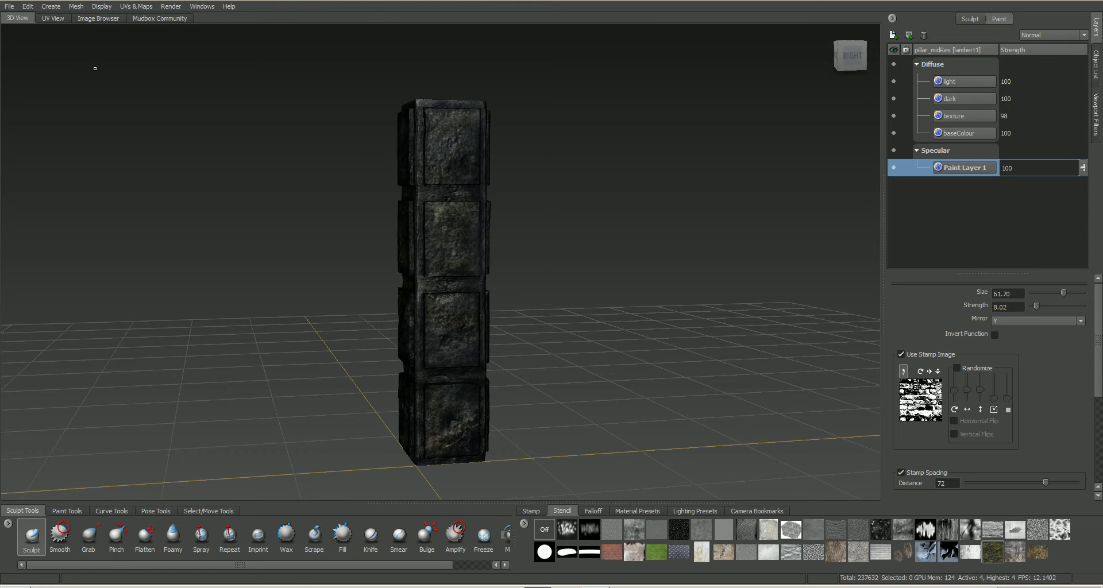
Try exporting the light paint layer as an image and as a Photoshop file, cancelling both
left_click(9, 6)
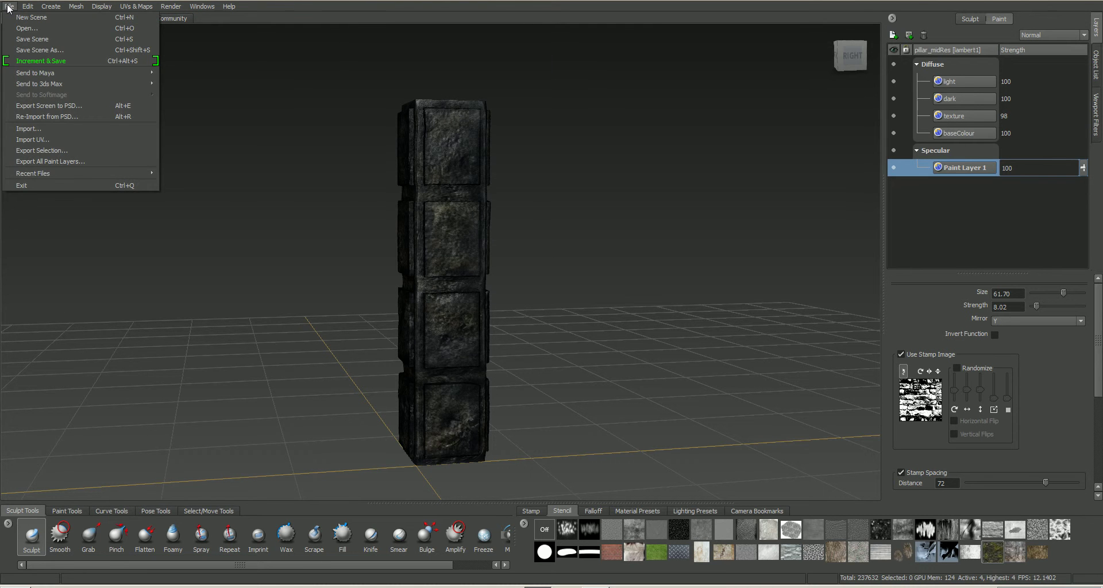
left_click(433, 80)
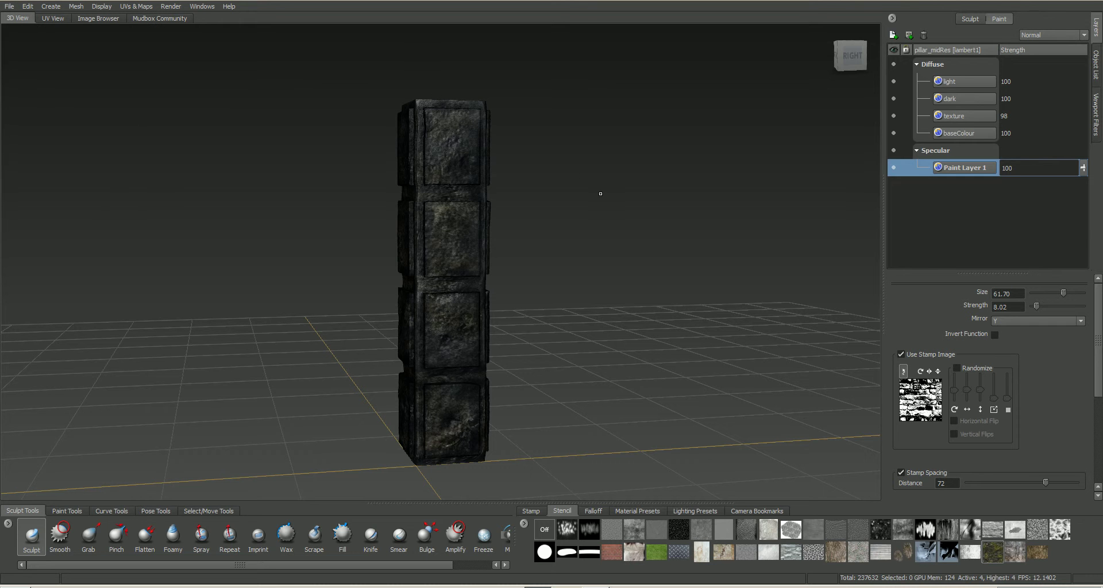
right_click(960, 82)
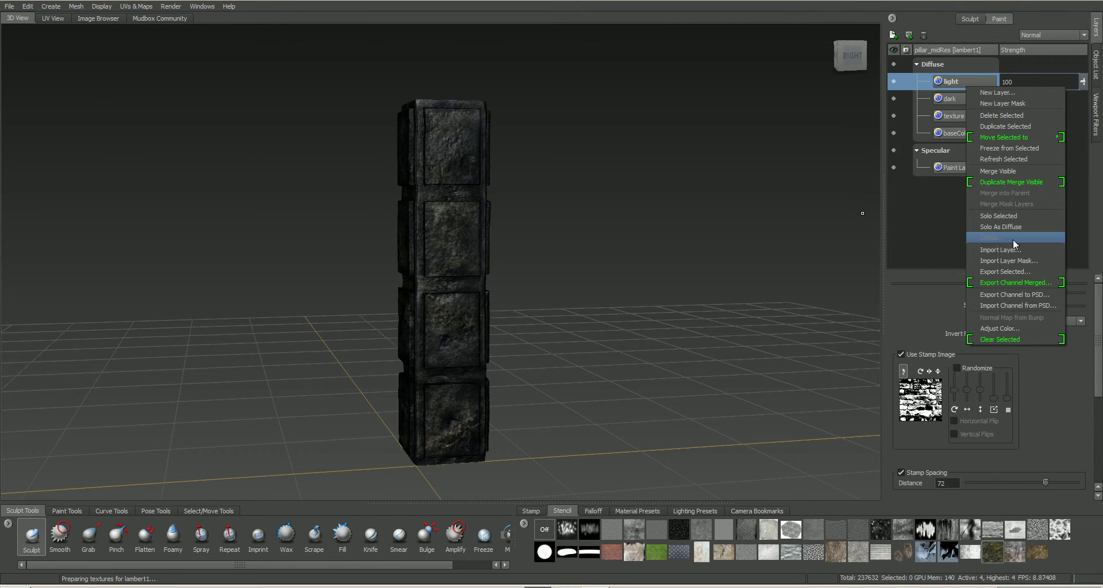
left_click(1012, 270)
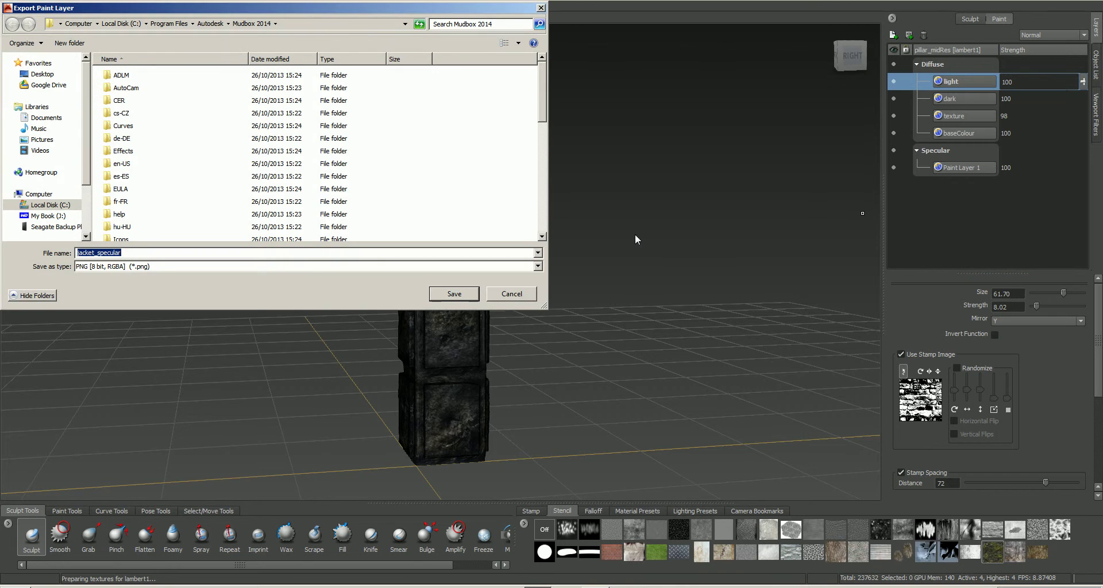
left_click(454, 294)
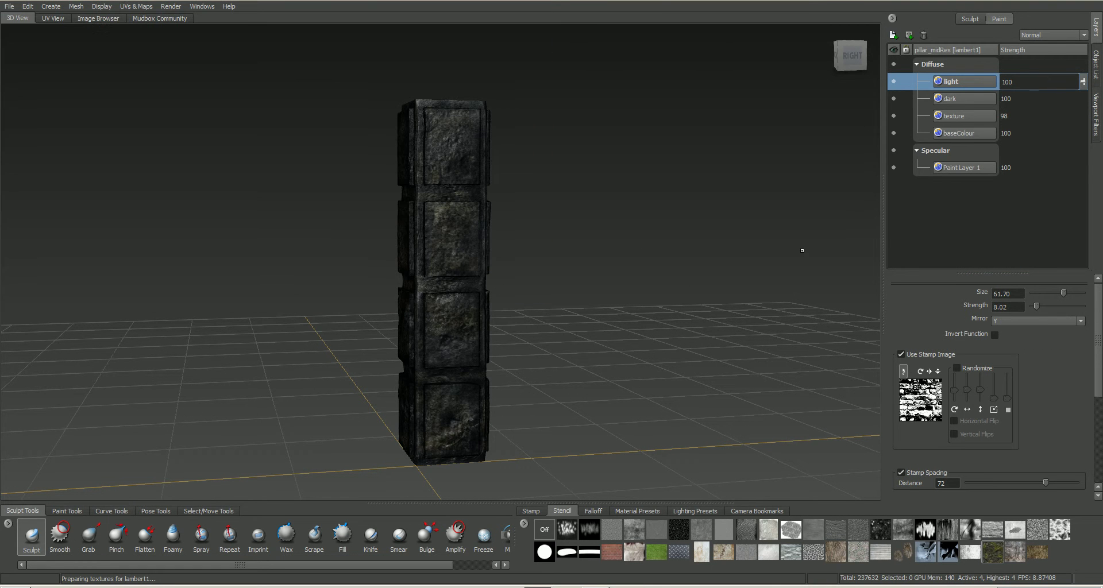
right_click(972, 84)
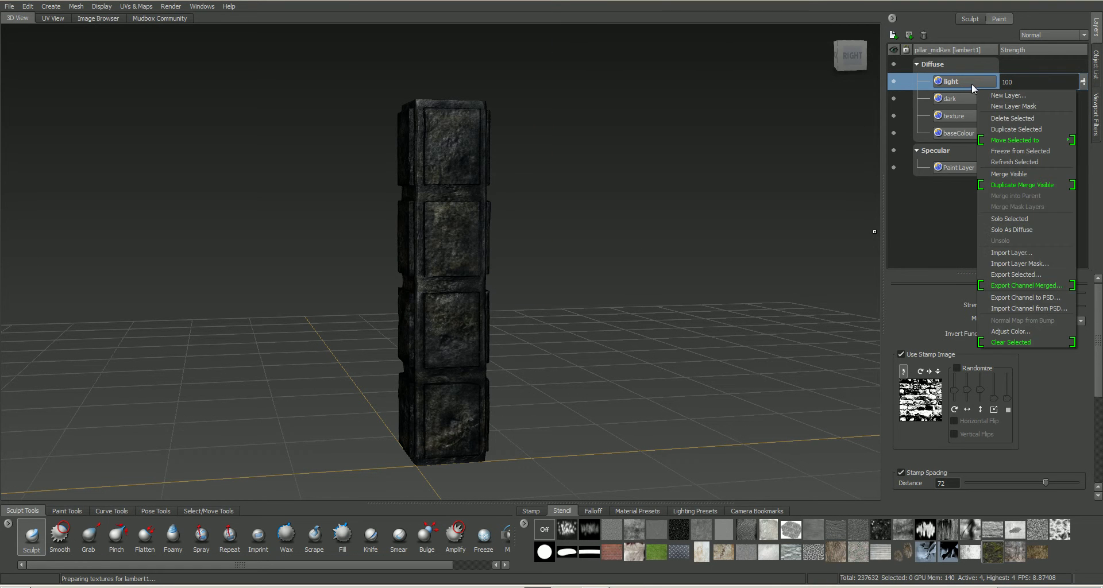
left_click(1032, 296)
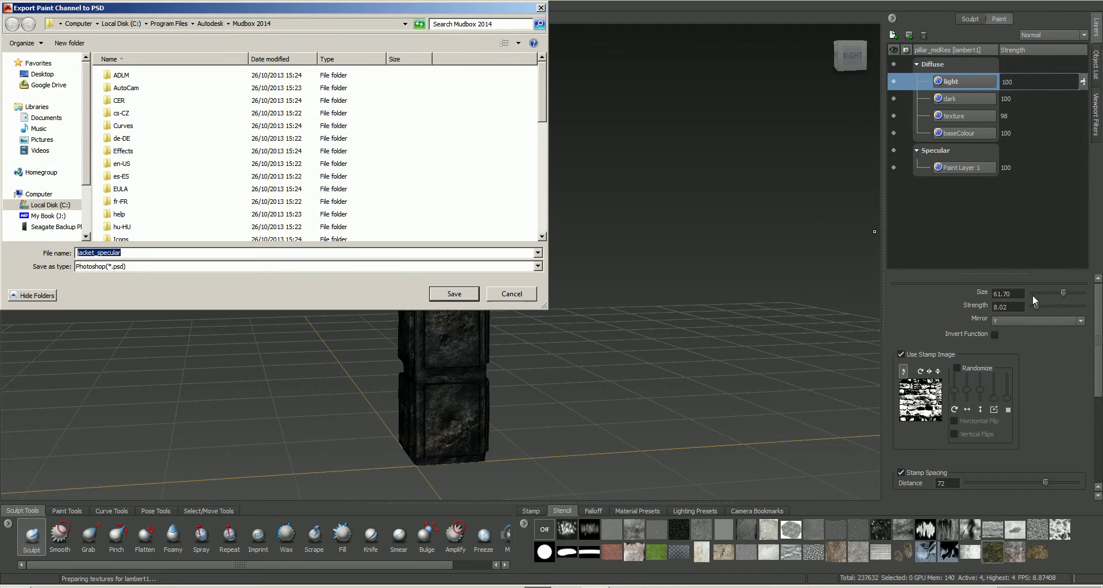
left_click(511, 294)
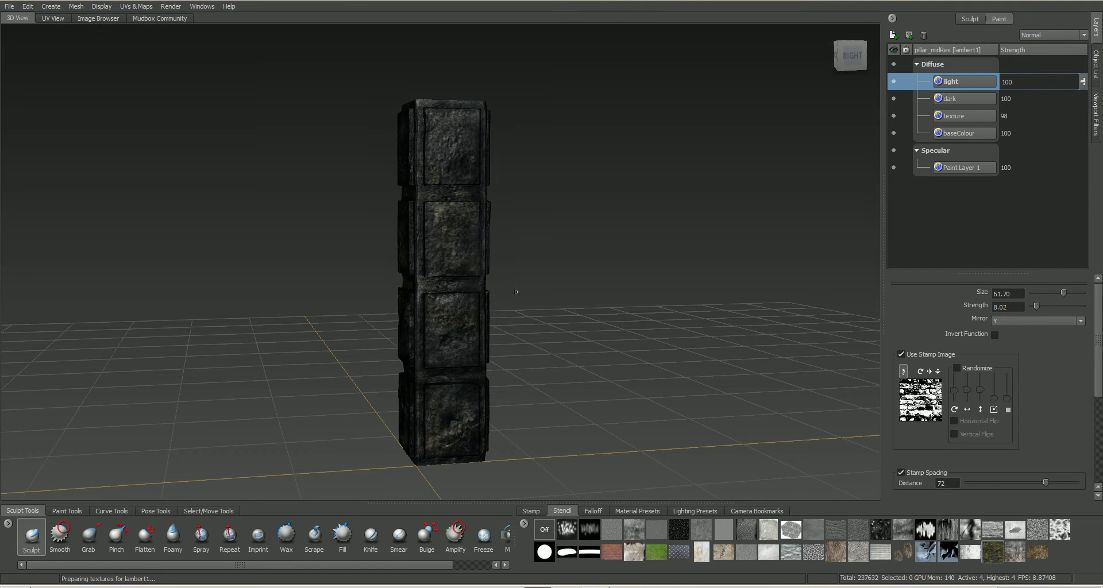
Export all paint layers for pillar_midRes only, as TIFF 16 bit Integer, with layers merged per channel
left_click(9, 6)
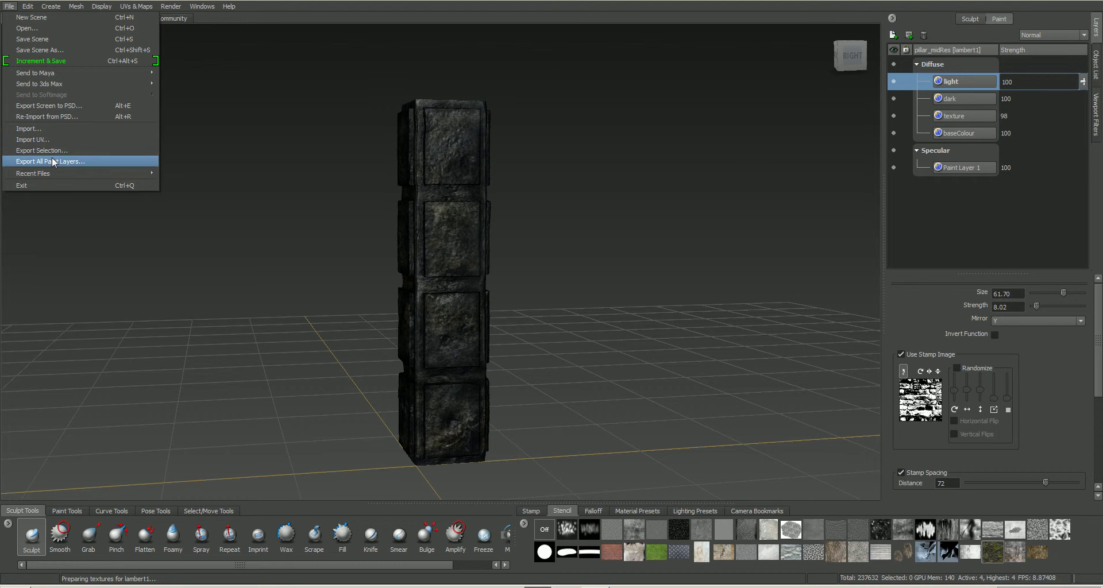
left_click(70, 161)
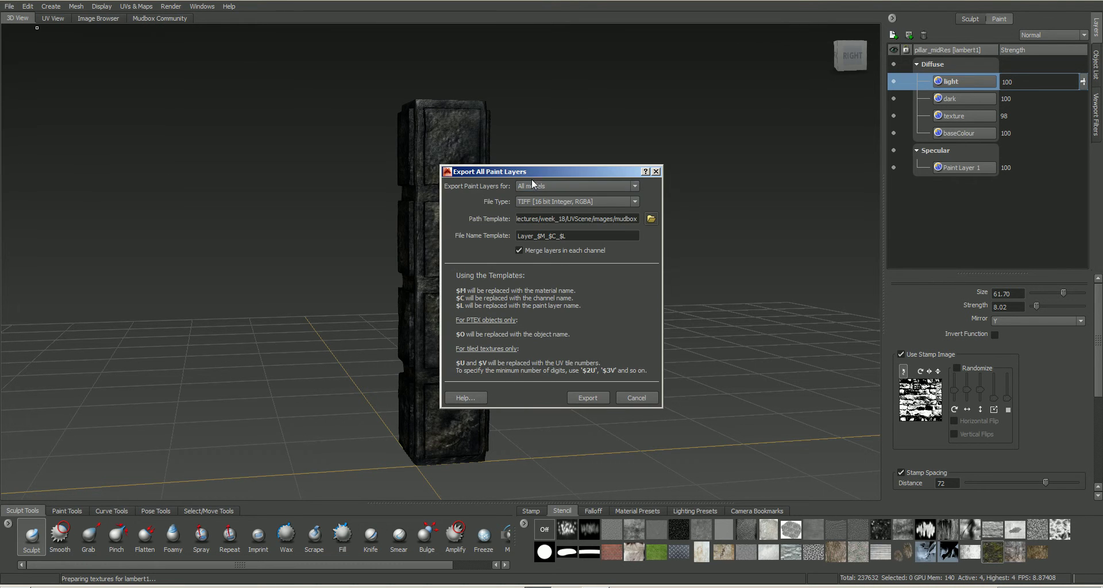
left_click_drag(531, 176, 634, 136)
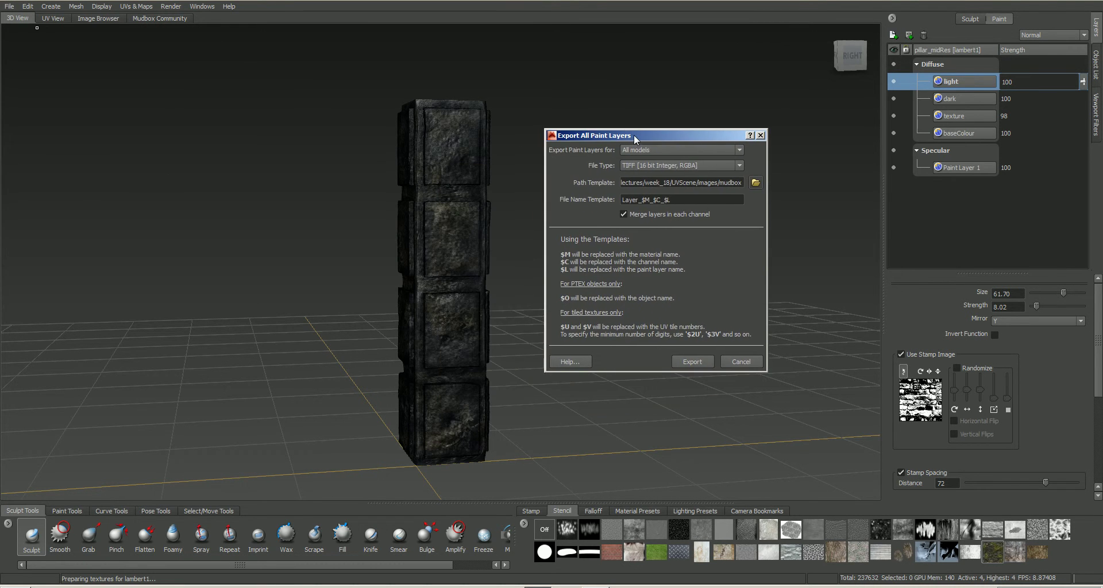
left_click(738, 150)
left_click(705, 166)
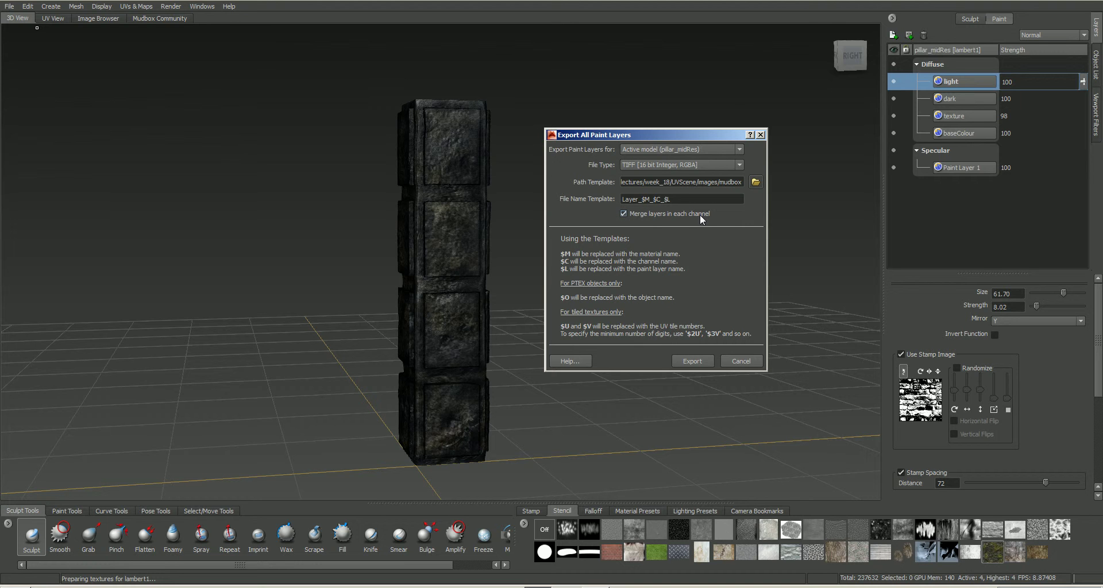
left_click(623, 213)
left_click(739, 166)
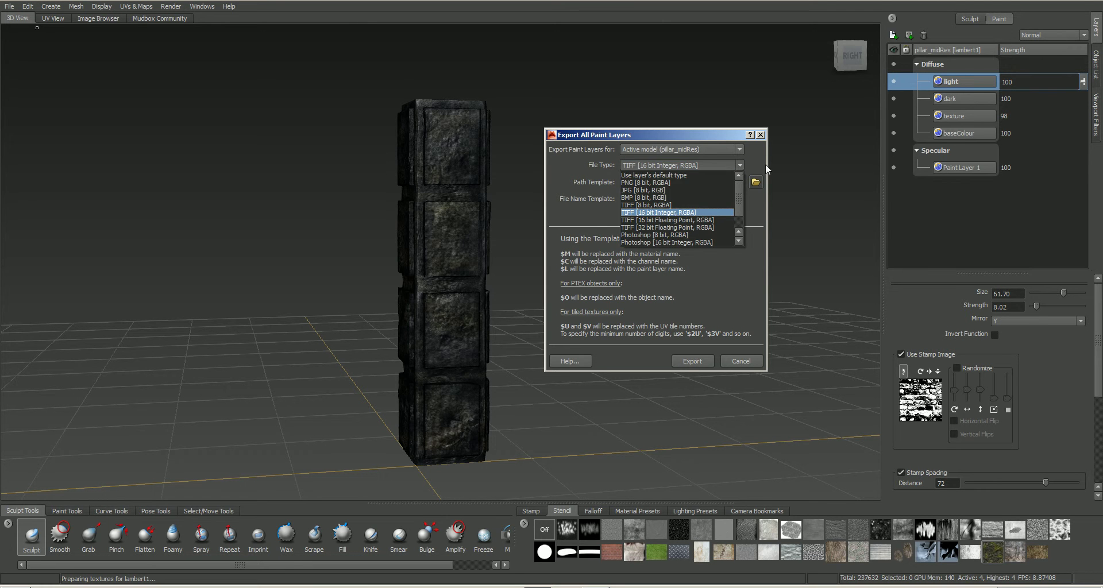
left_click(755, 189)
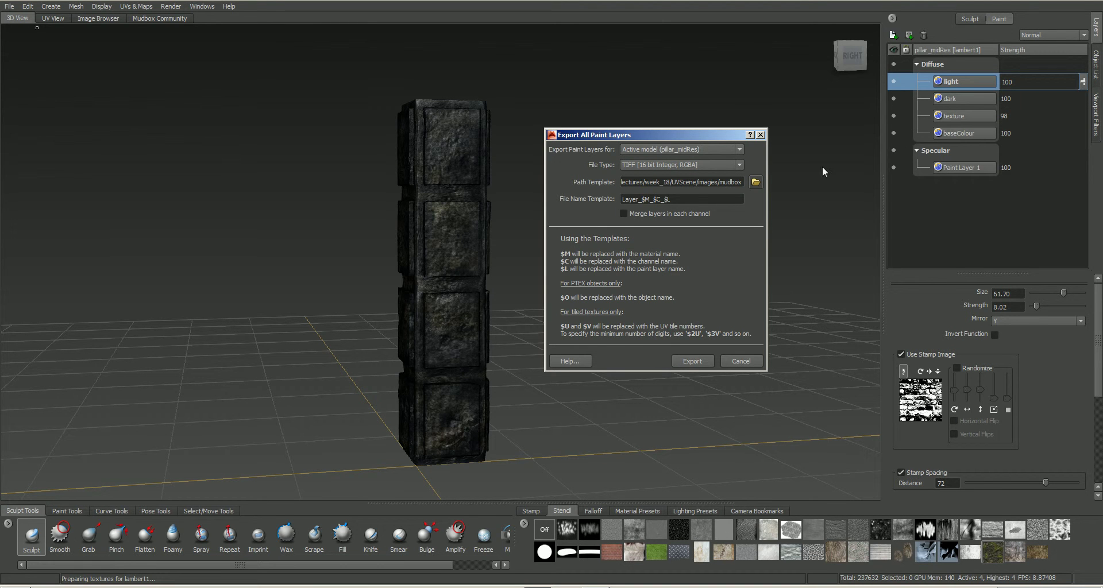
left_click(623, 214)
Run the paint layer export and overwrite all existing files with Yes to All
left_click(697, 363)
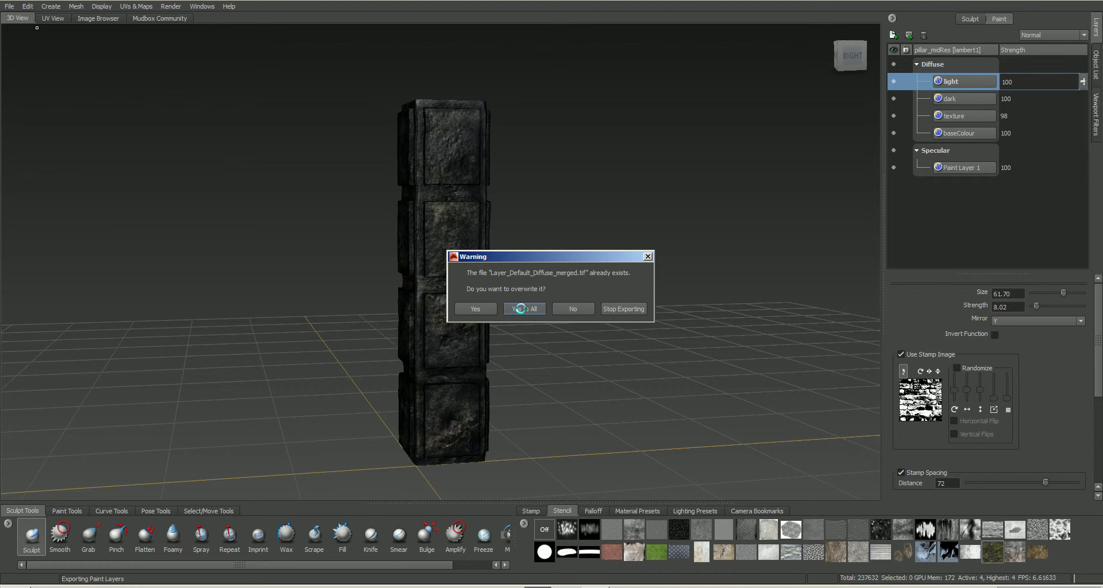
left_click(524, 309)
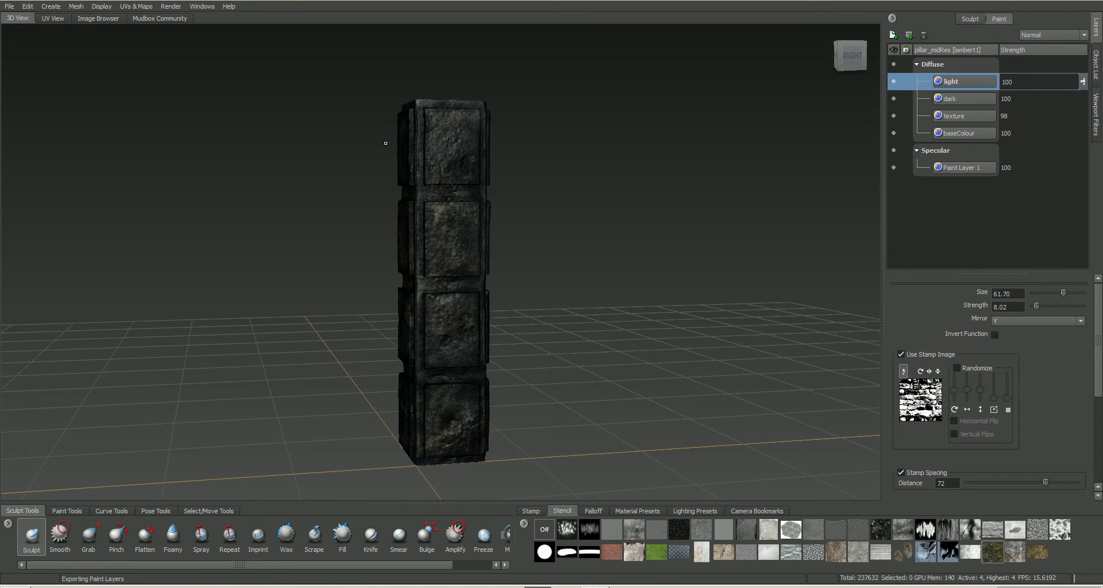
Create a new Extract Texture Maps operation from the UVs & Maps menu
left_click(173, 18)
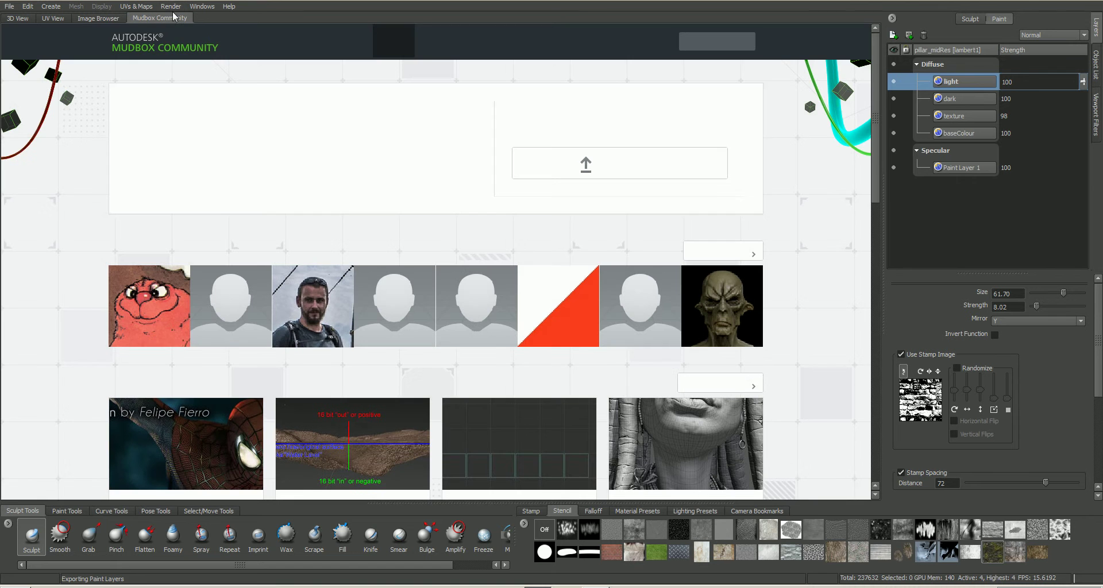
left_click(170, 6)
left_click(170, 6)
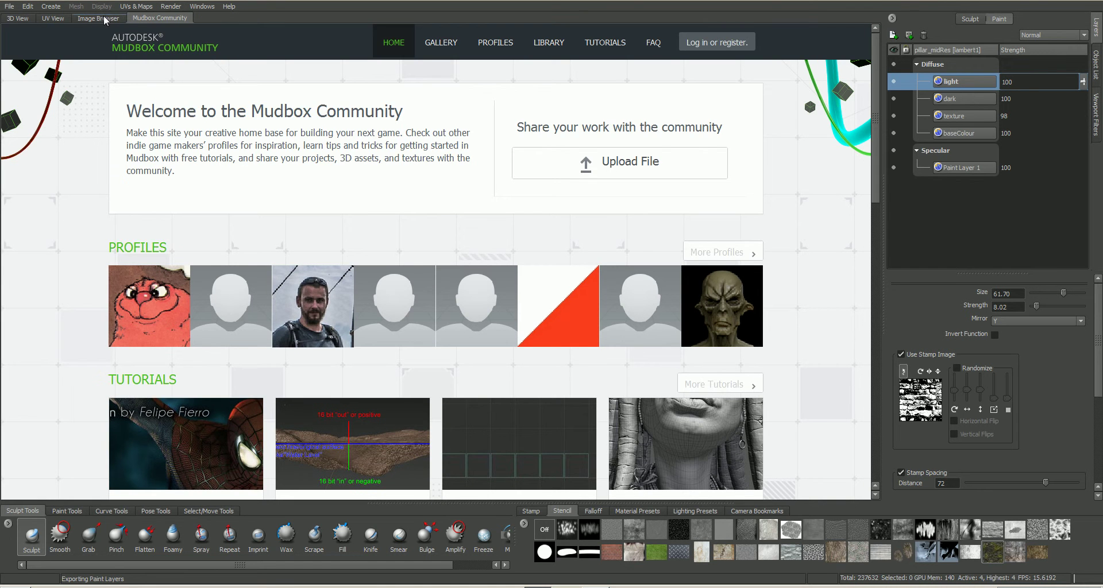
left_click(17, 19)
left_click(170, 7)
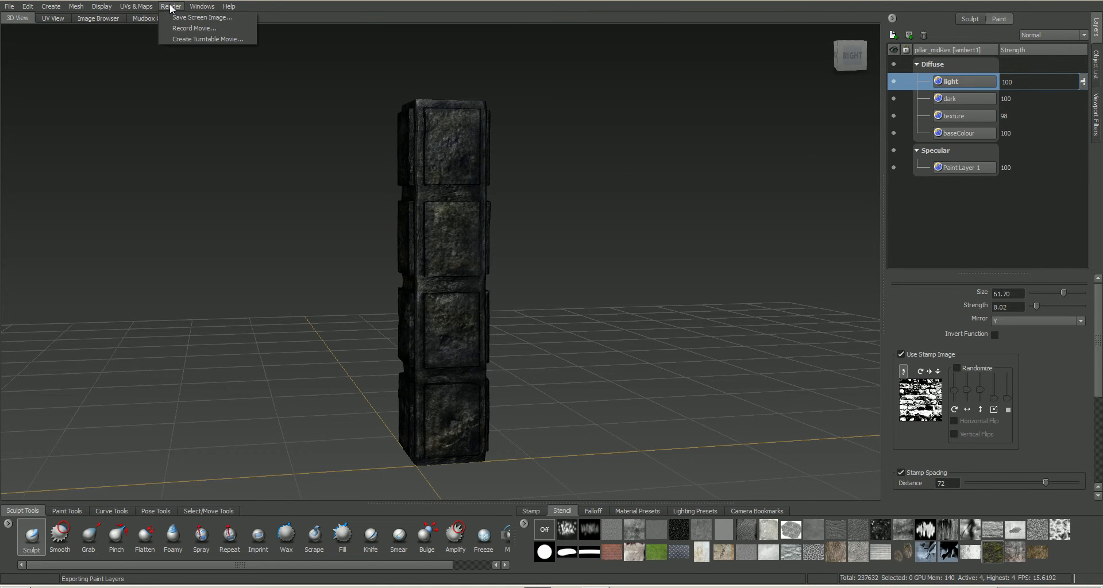
mouse_move(154, 8)
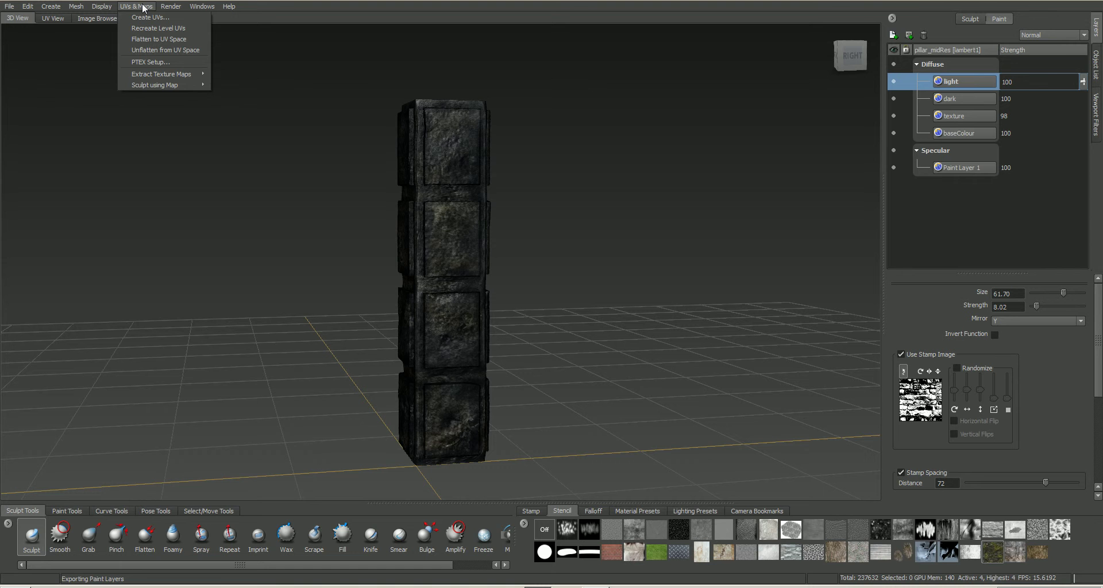
mouse_move(167, 76)
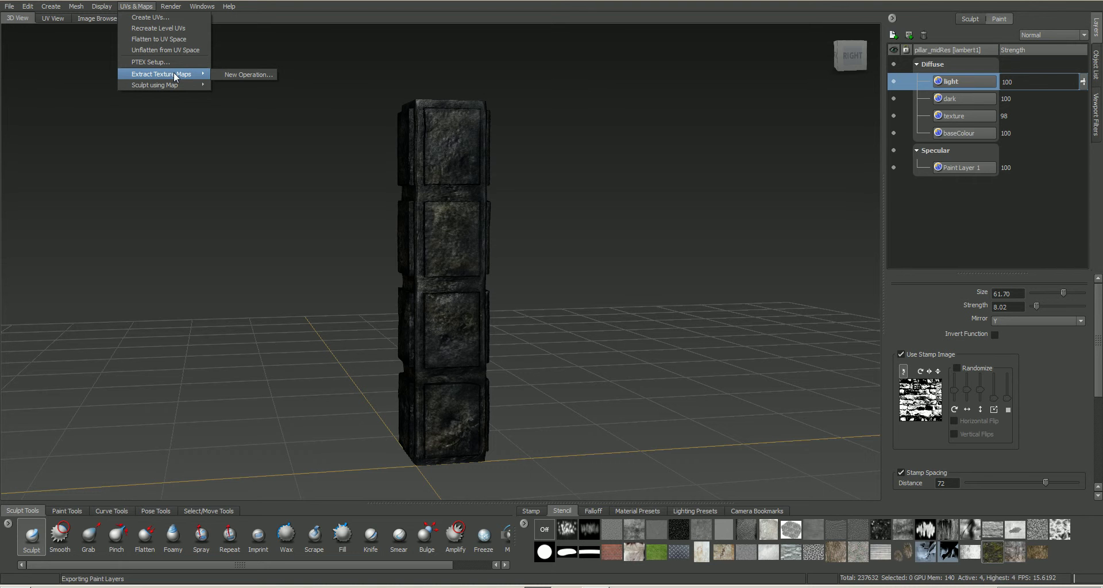
left_click(239, 75)
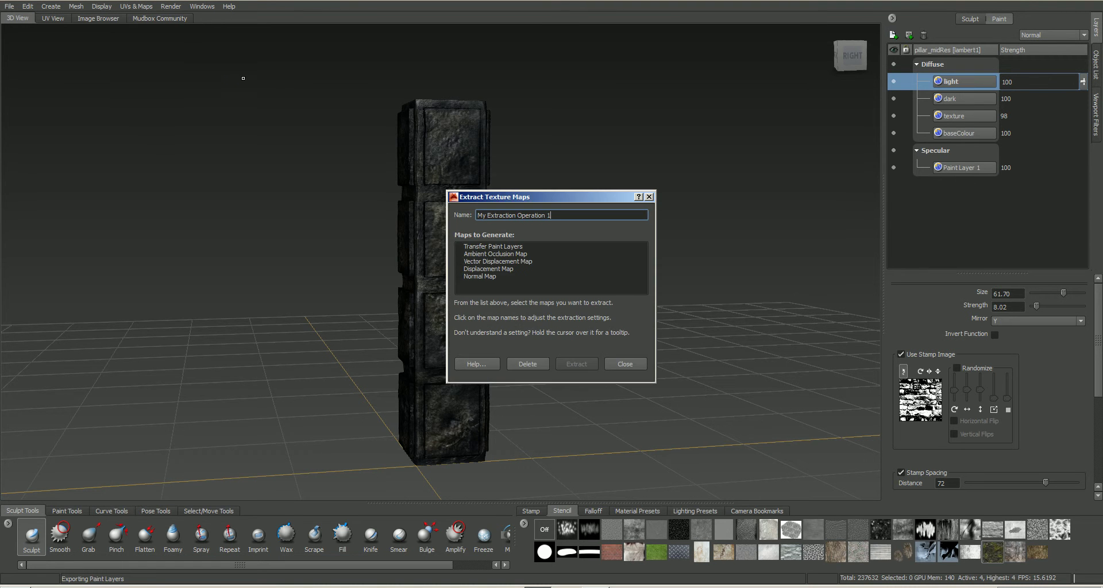
Rename the new extraction operation to pillarSculpt
left_click_drag(556, 197, 695, 154)
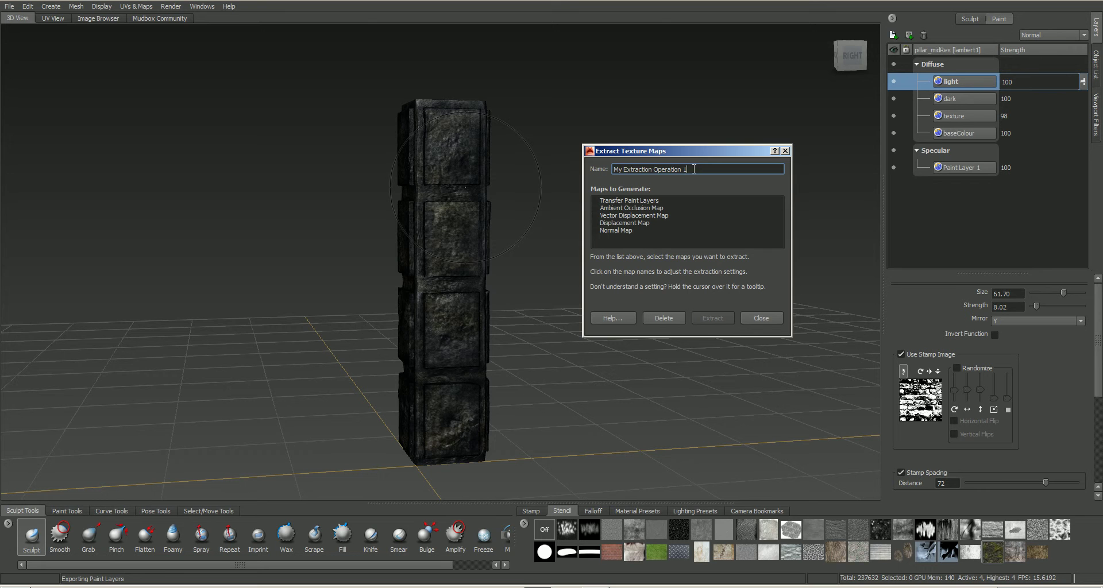
triple_click(692, 169)
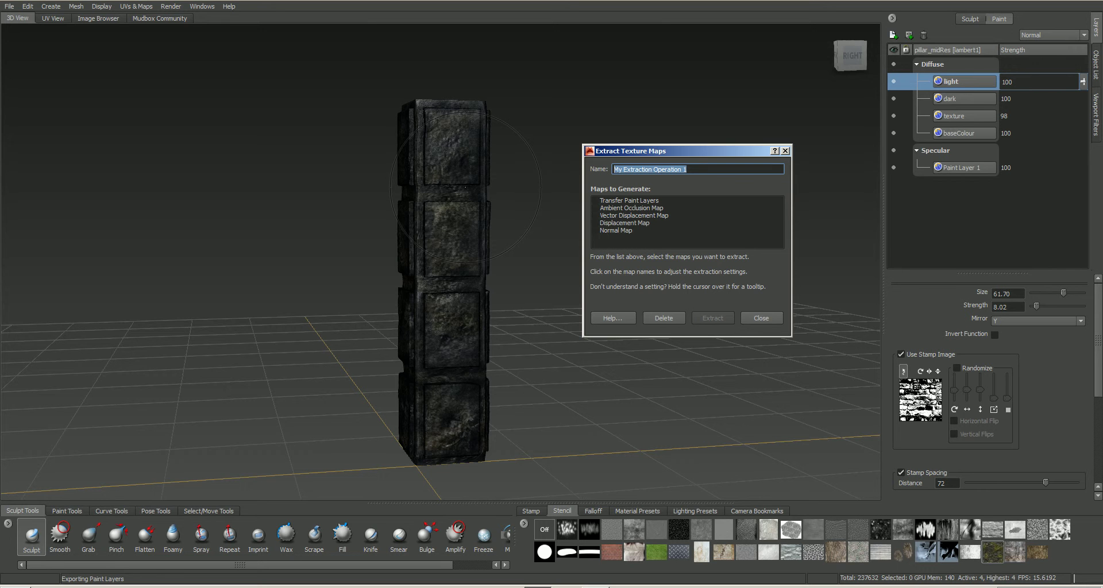
type("pillarSculpt")
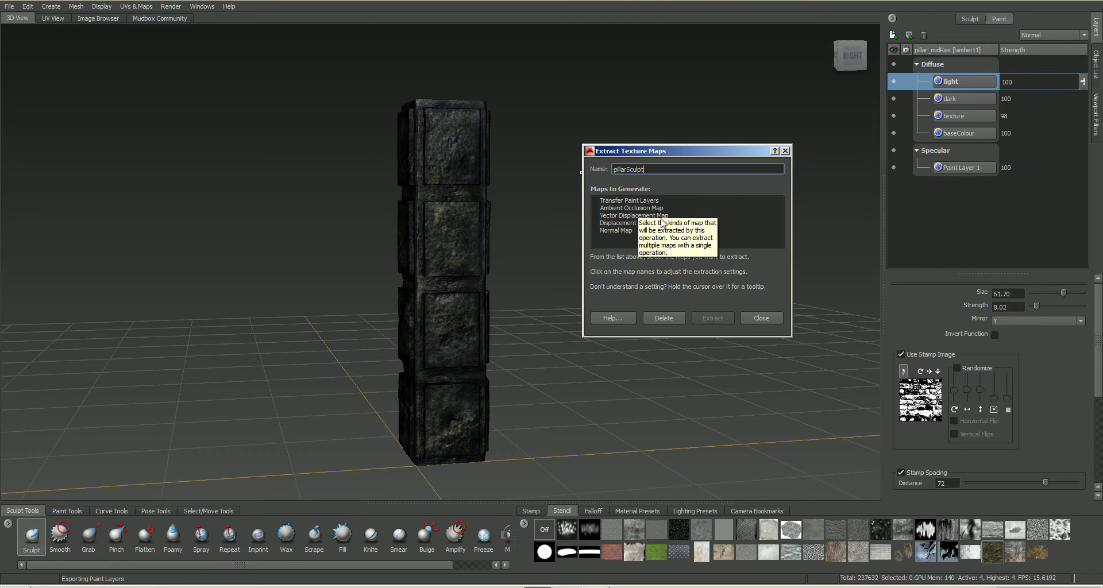
Tick Ambient Occlusion, Displacement and Normal maps, returning to the AO settings
left_click(596, 207)
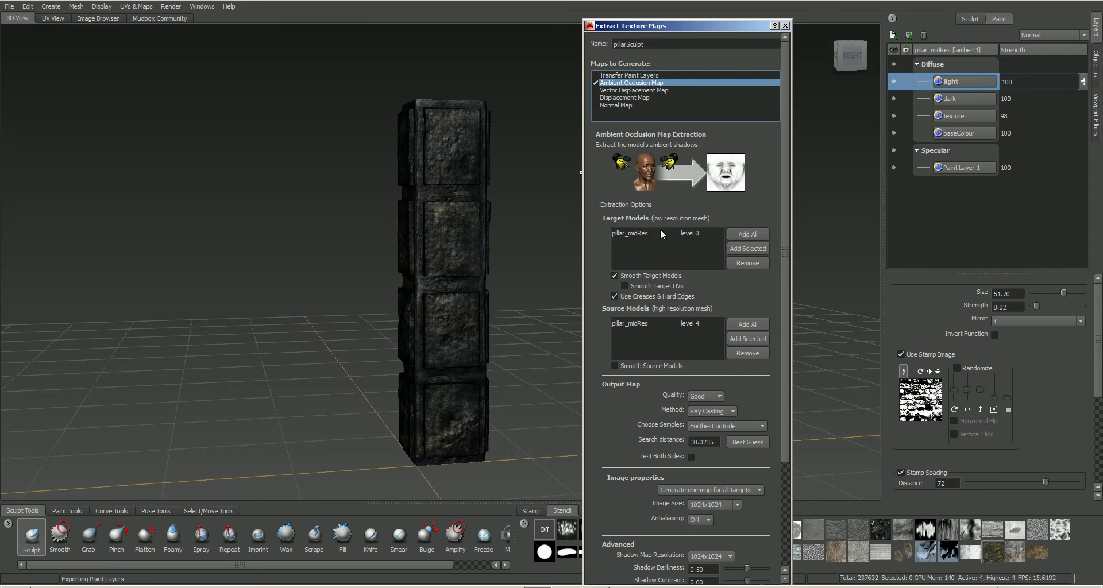
left_click(595, 98)
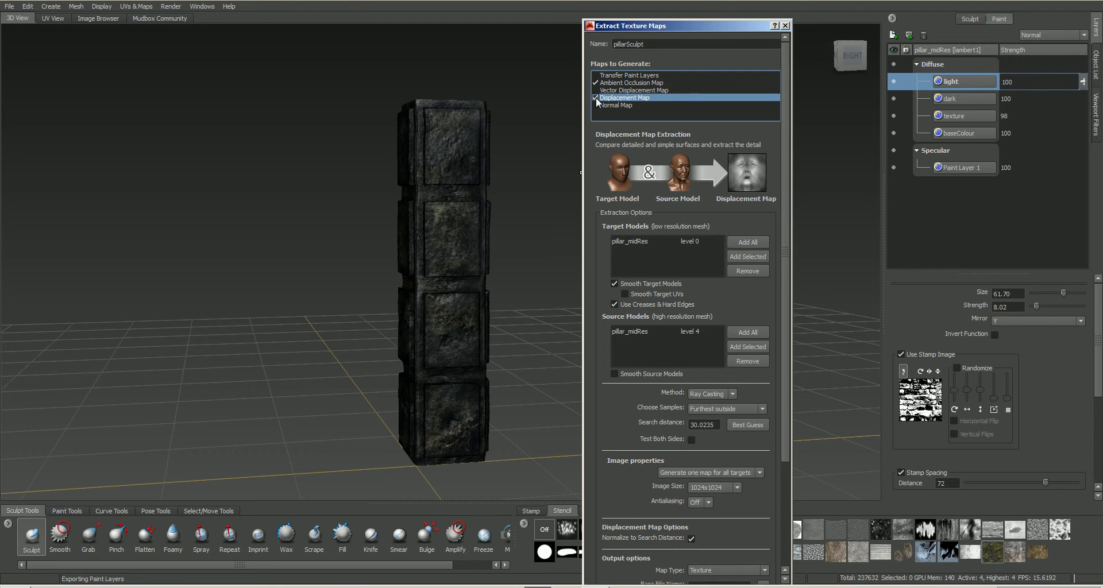
left_click(595, 105)
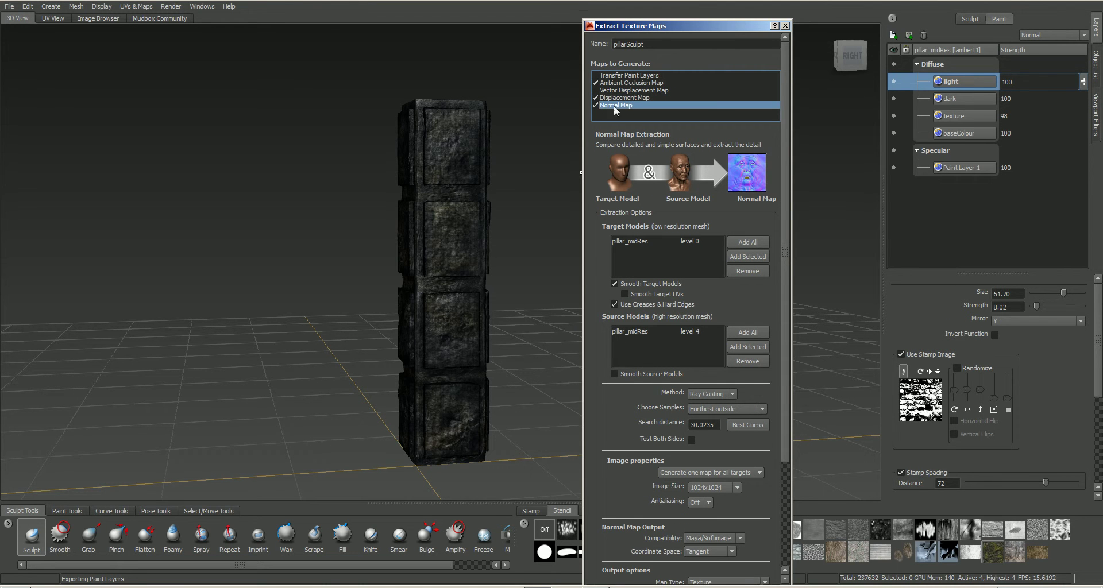
left_click(631, 82)
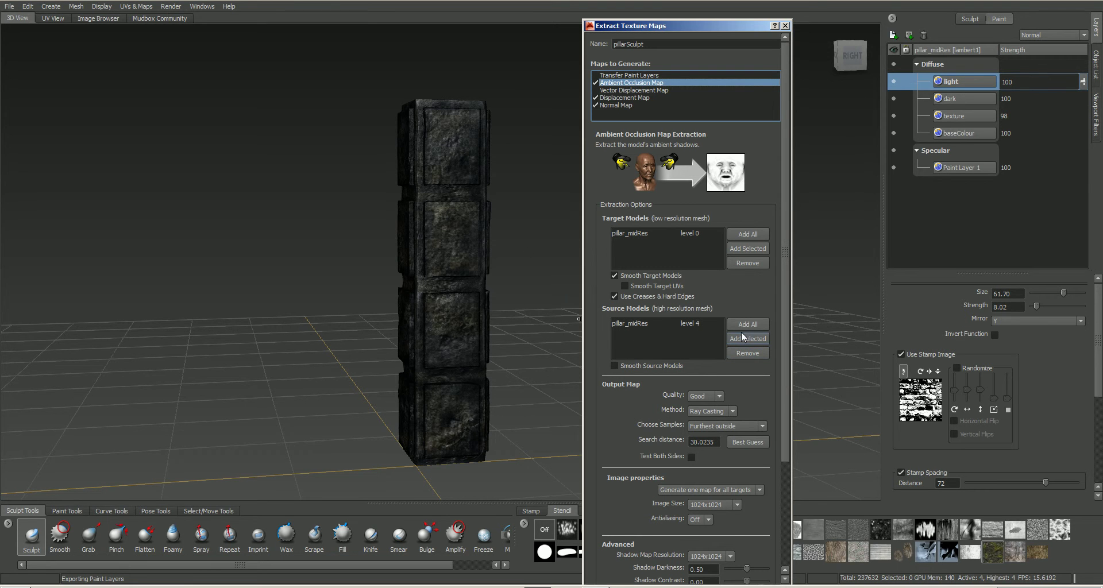
Give the AO map Good quality, Subdivision method, 2048x2048 image size and 2X antialiasing
left_click_drag(783, 368, 794, 461)
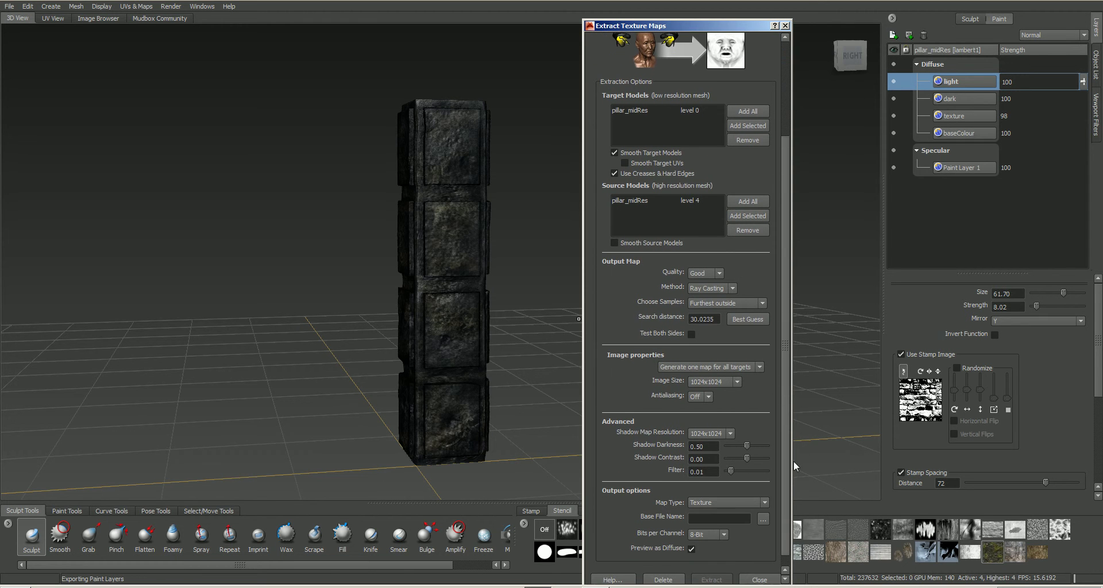
left_click(718, 274)
left_click(719, 274)
left_click(732, 289)
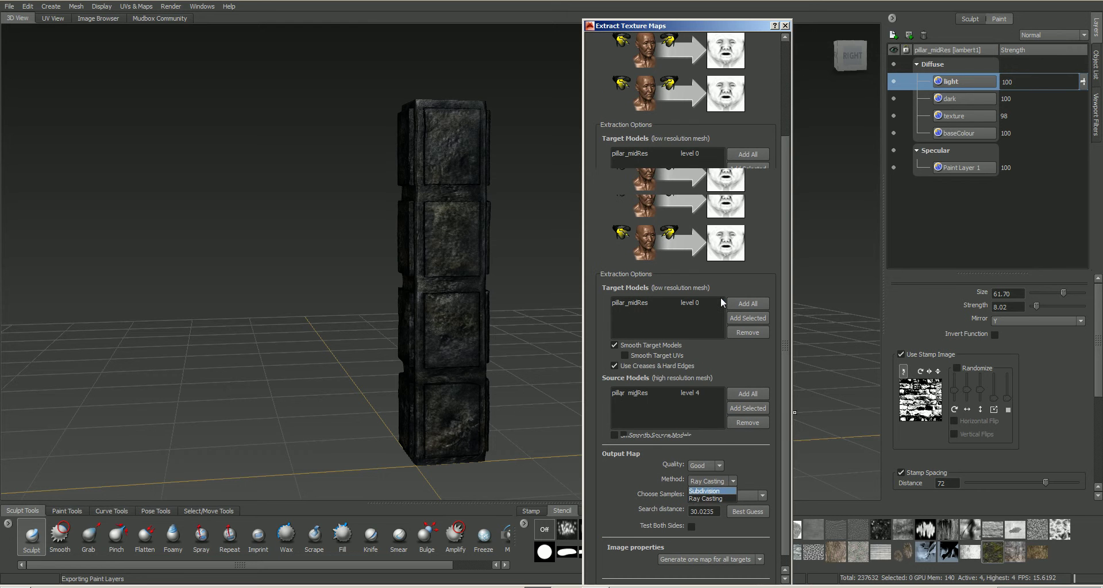
left_click(721, 297)
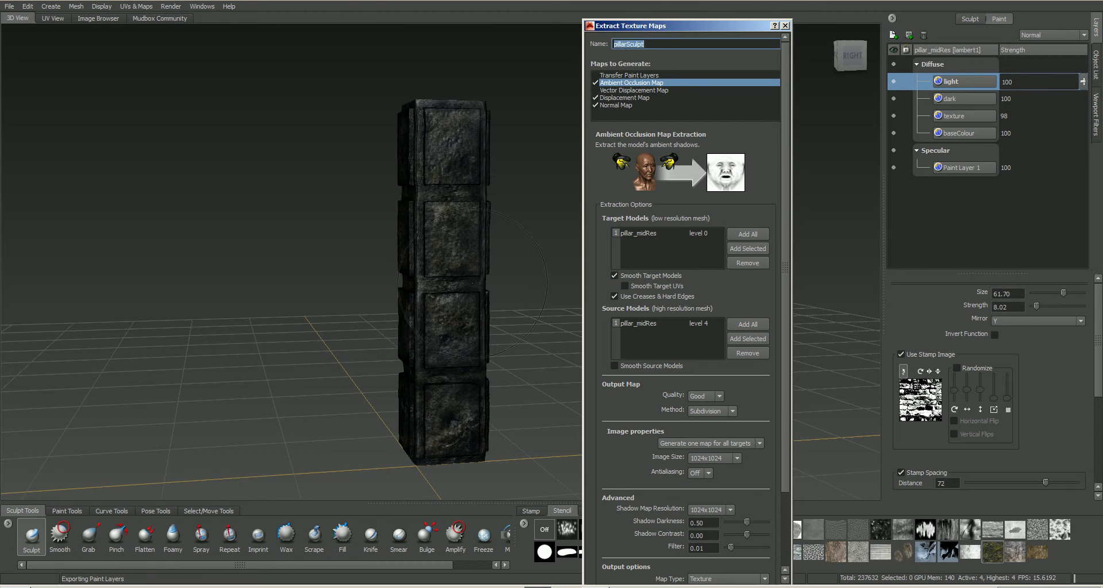
left_click_drag(784, 278, 781, 360)
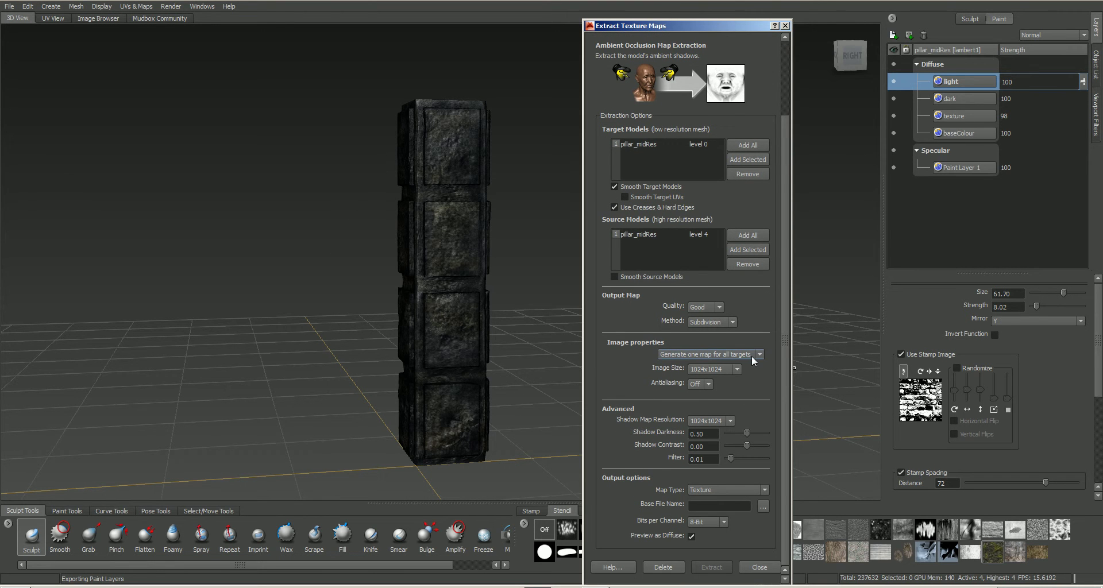
left_click(737, 369)
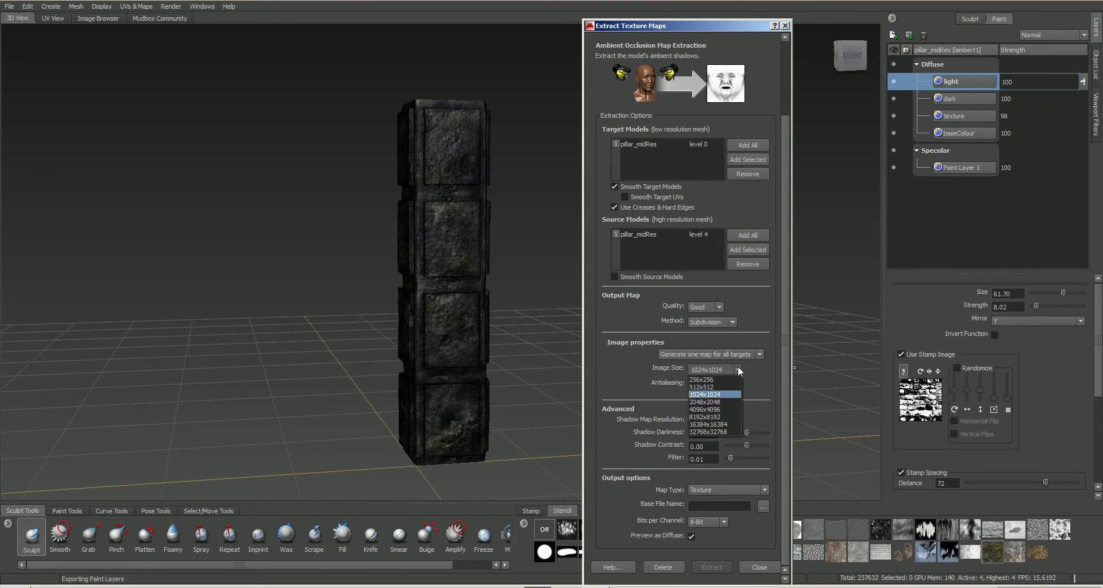
left_click(721, 402)
left_click(707, 384)
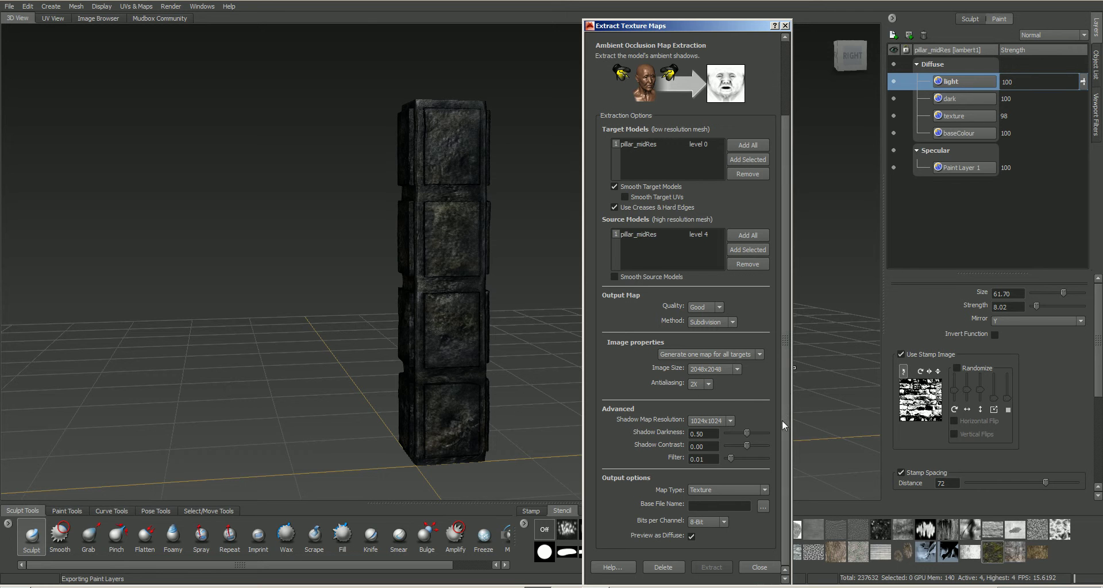
left_click(733, 421)
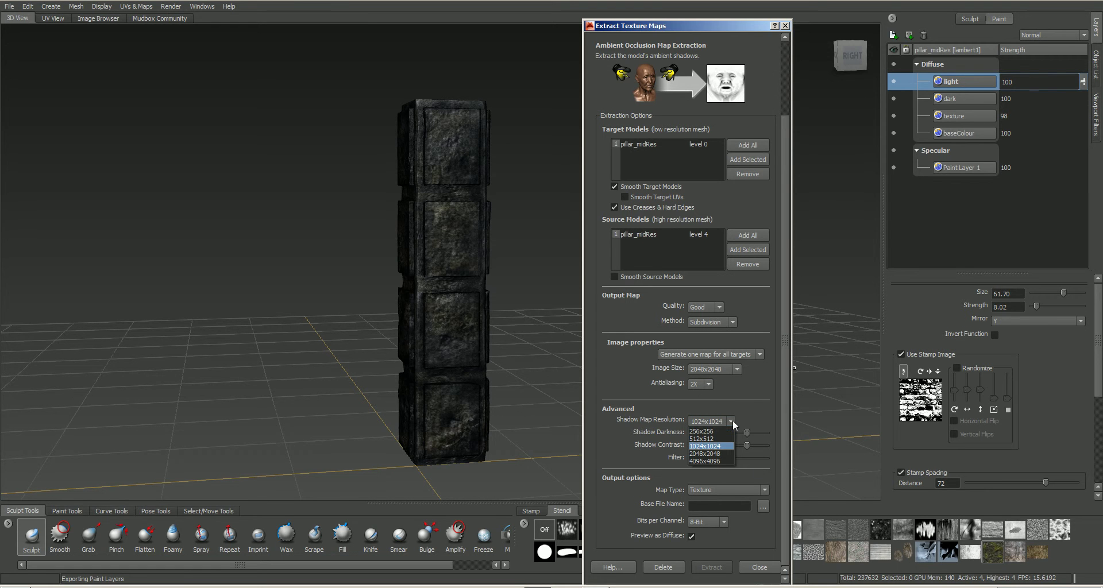
Set AO shadow map resolution to 2048x2048 and its file name to pillar2_ao.png
left_click(711, 451)
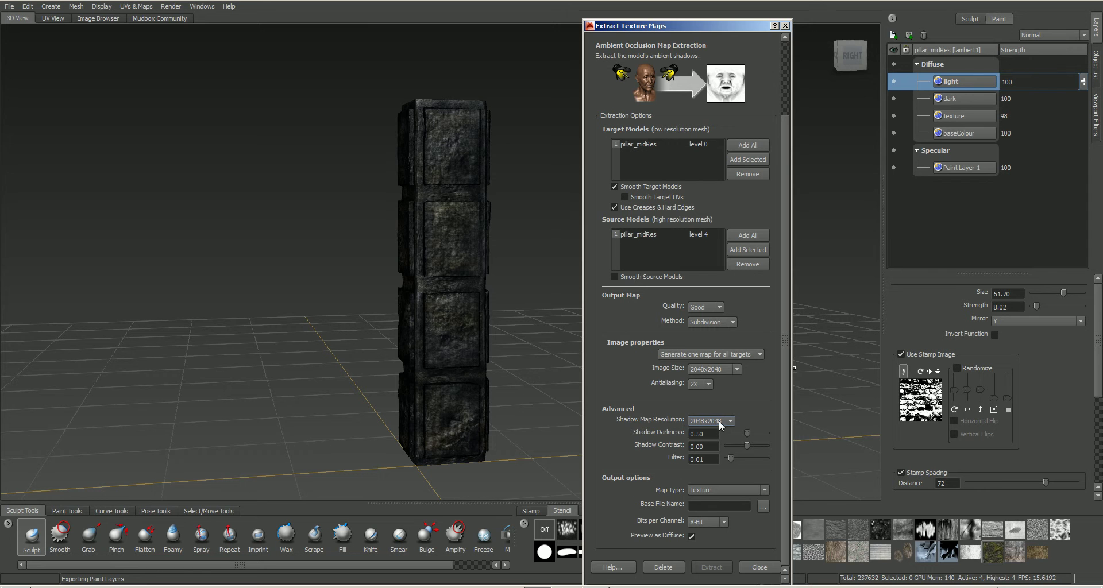
left_click(763, 507)
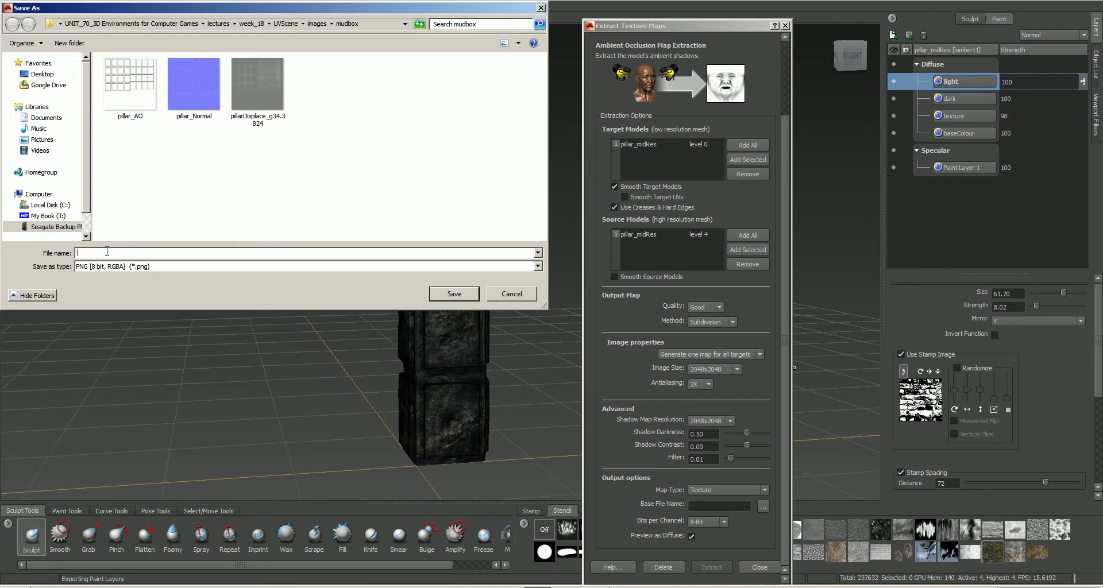
type("pilla")
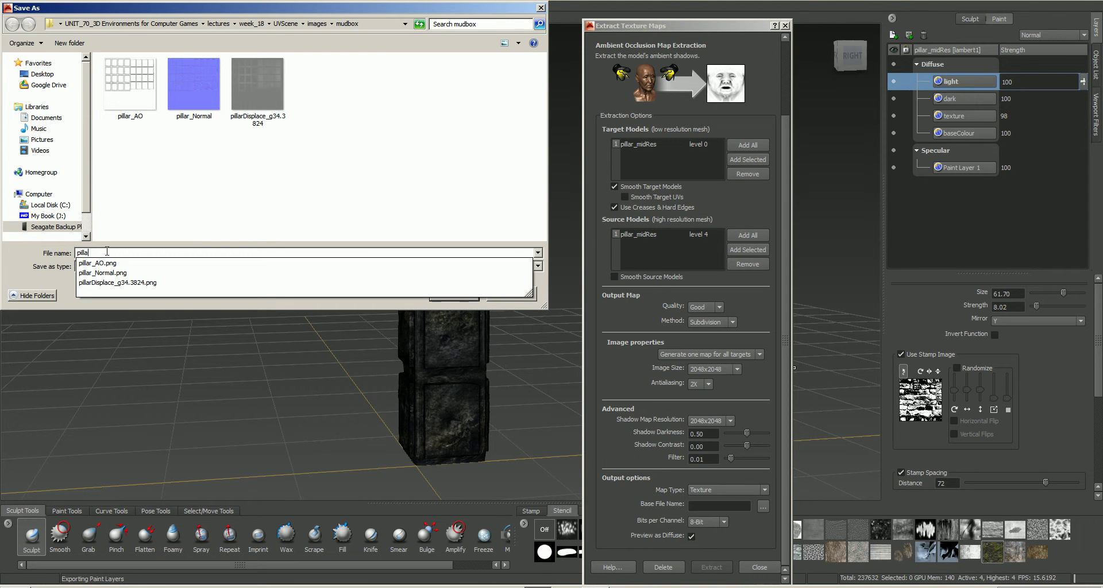
type("r2_")
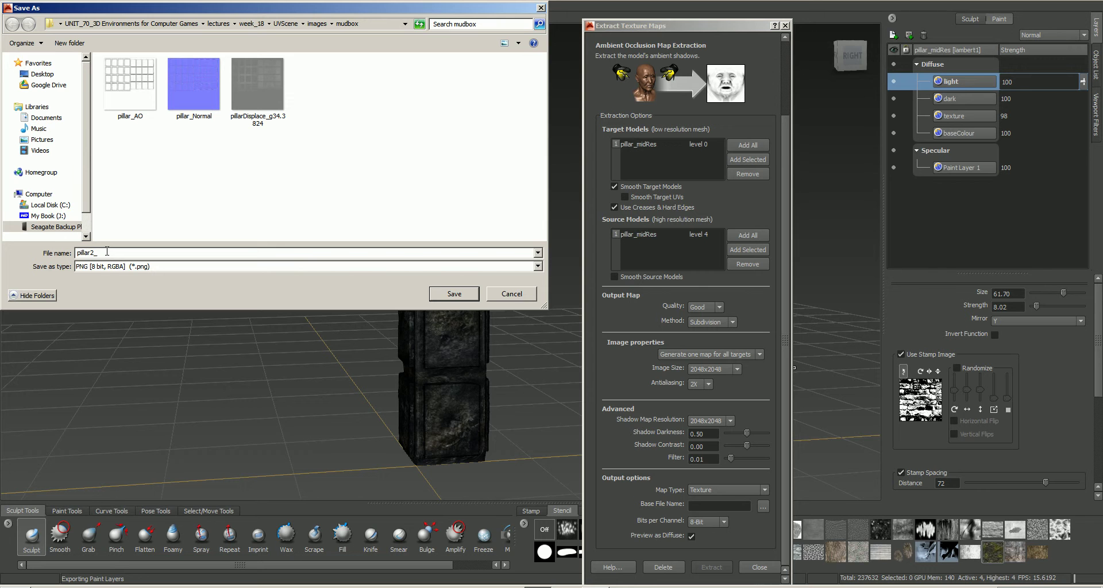
type("ao")
left_click(453, 295)
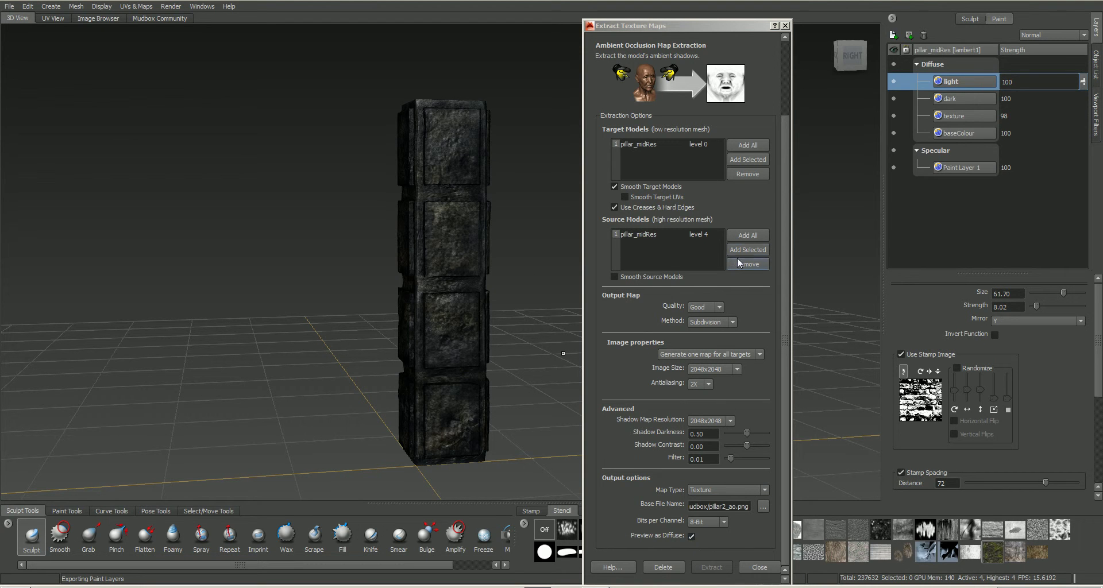
left_click_drag(781, 178, 801, 48)
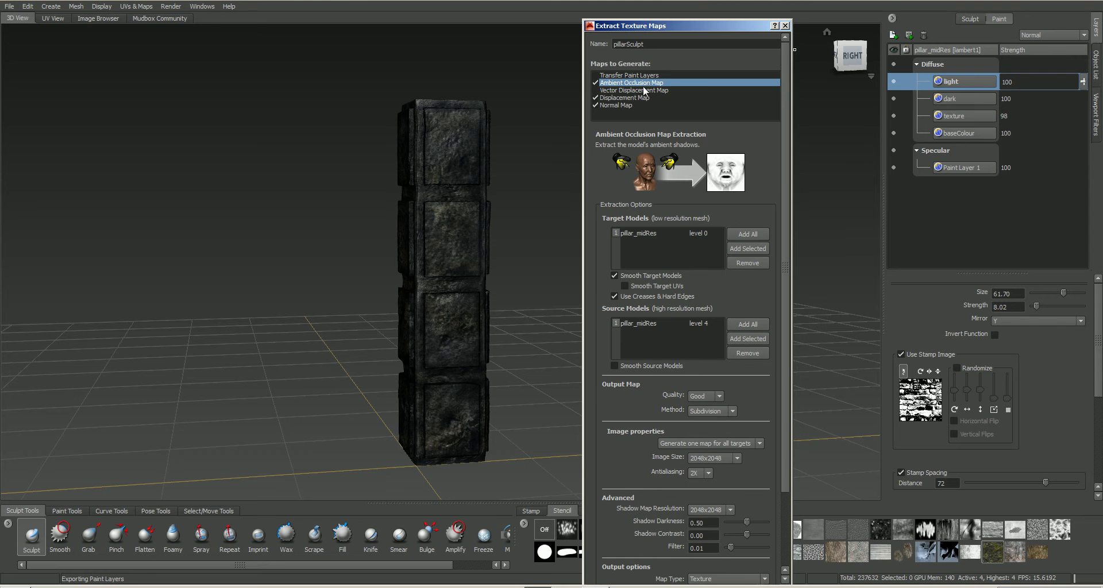
Set the displacement map's base file name to pillar2_displace.png
left_click(625, 97)
left_click_drag(783, 177, 785, 293)
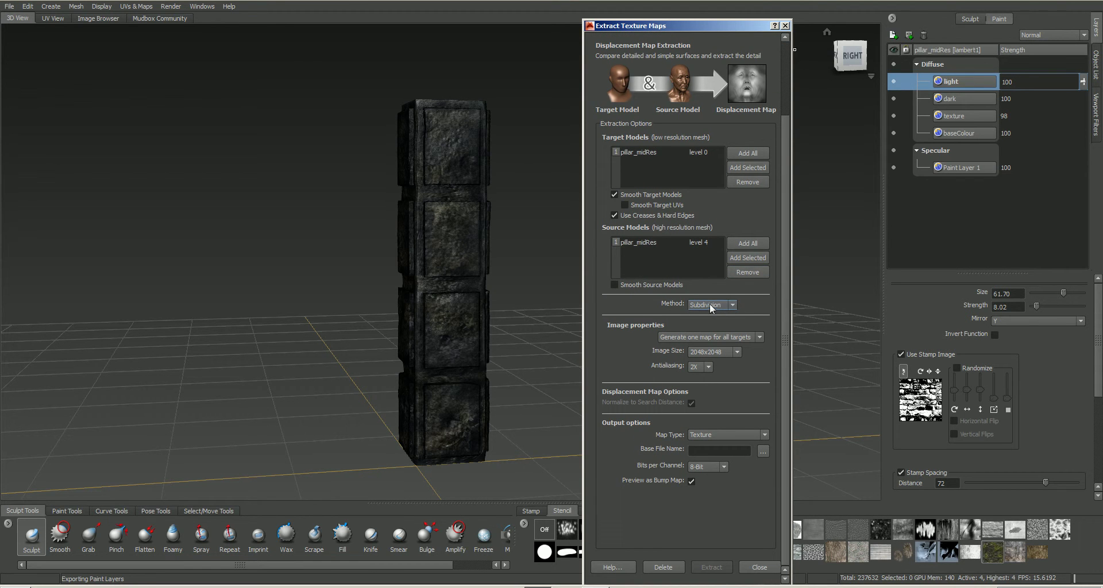
left_click(763, 450)
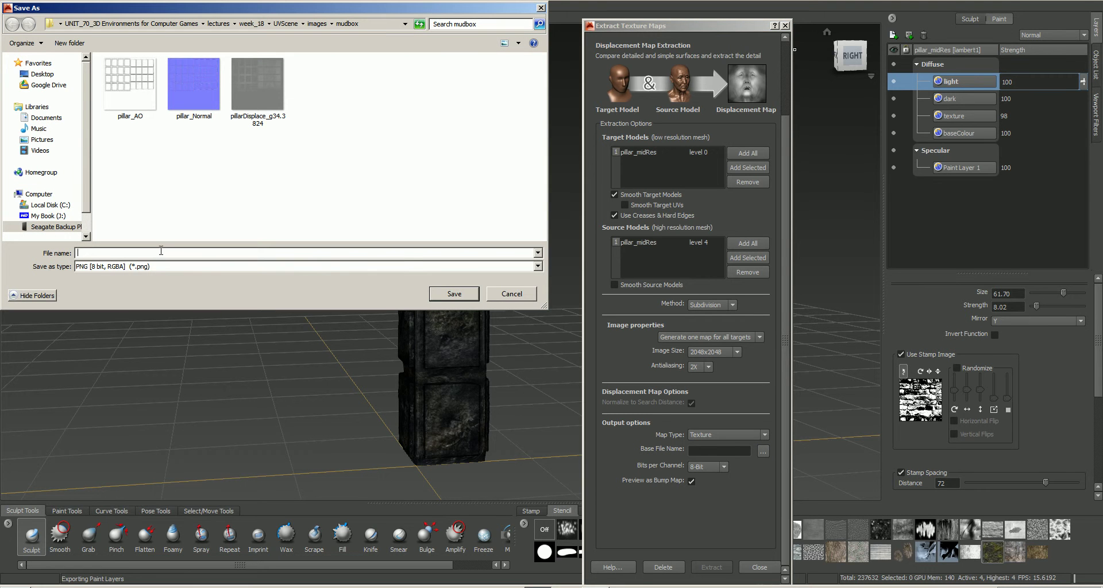
type("pillar")
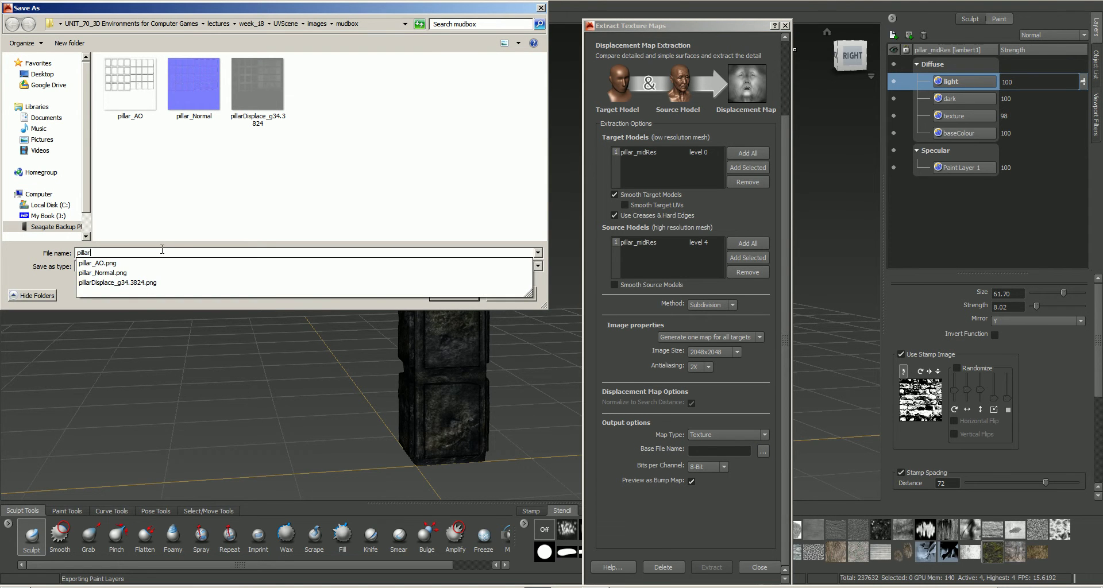
type("2_no")
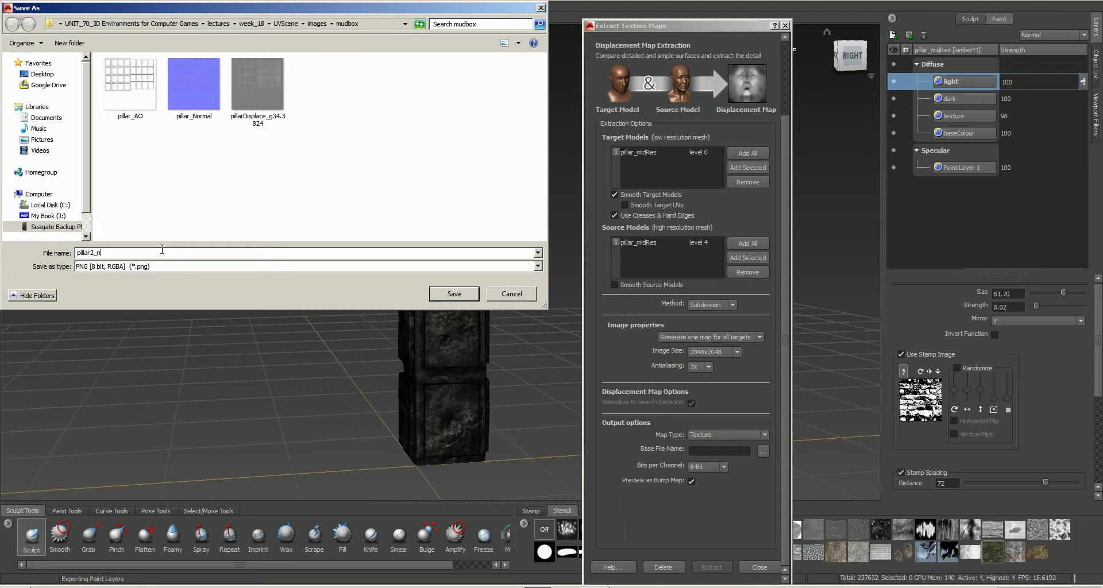
key("BackSpace")
type("displace")
left_click(463, 296)
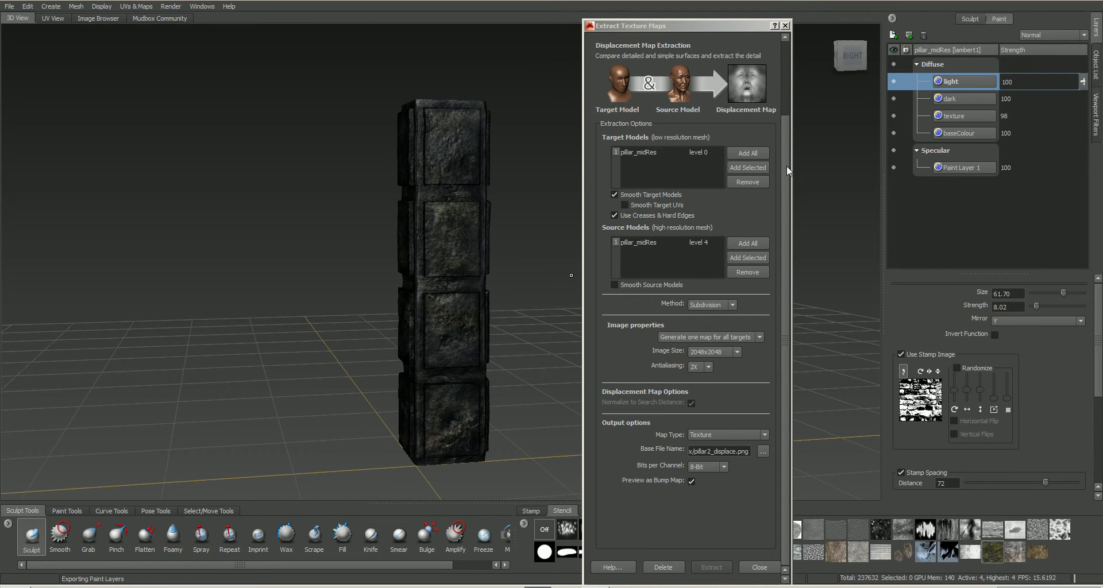
left_click_drag(786, 166, 788, 36)
Set the normal map's base file name to pillar2_normal.png
left_click(630, 104)
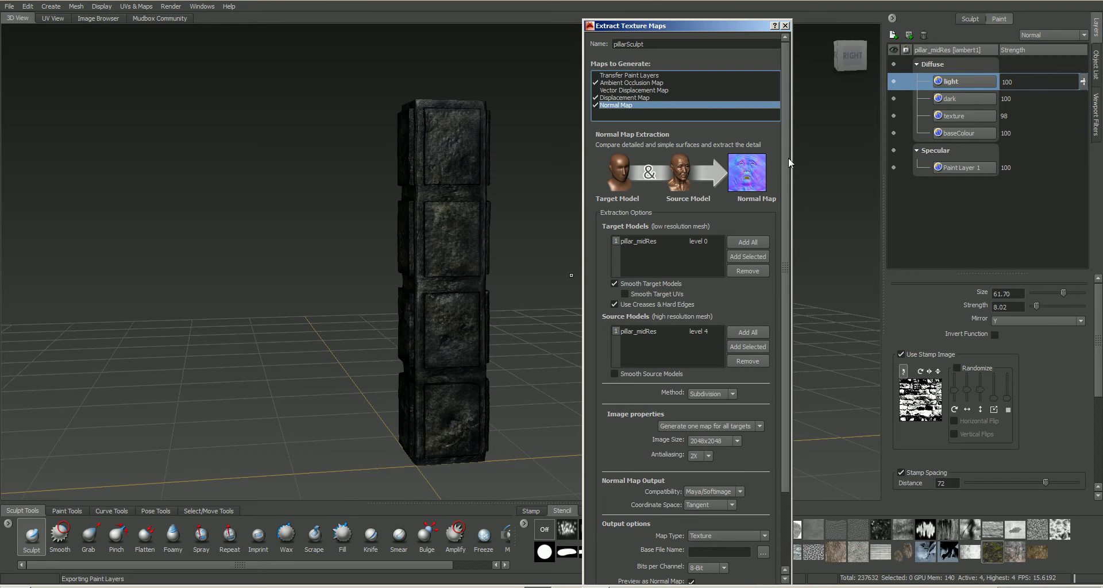
left_click_drag(788, 157, 797, 336)
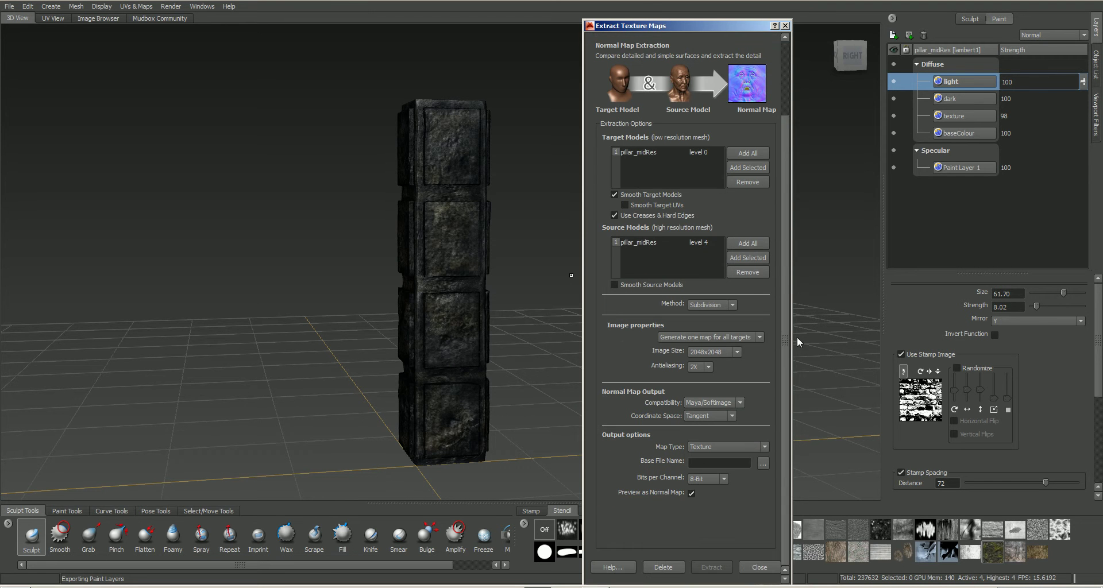
left_click(763, 463)
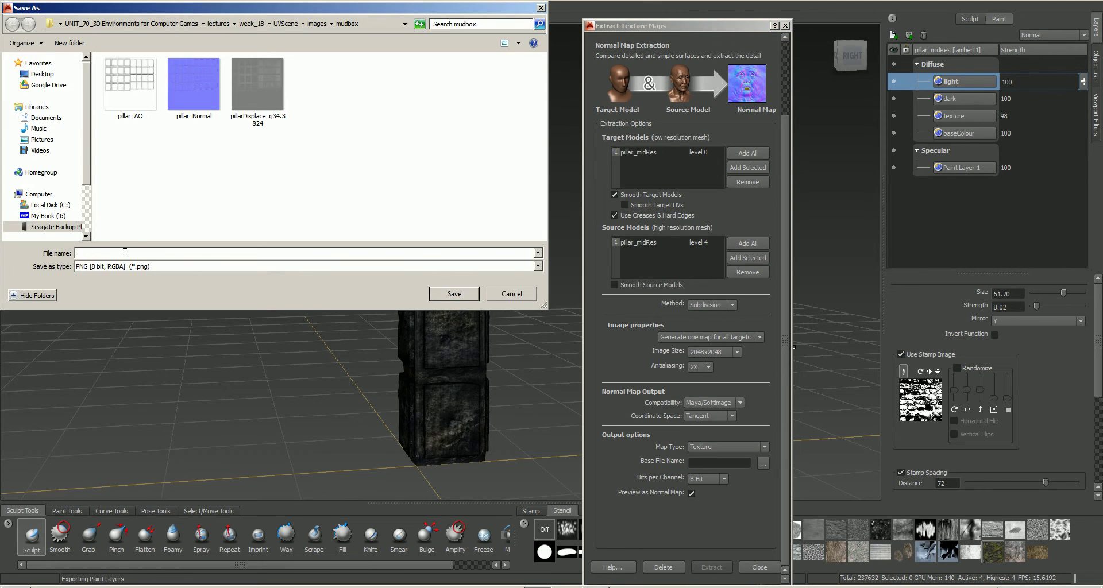
type("pillar")
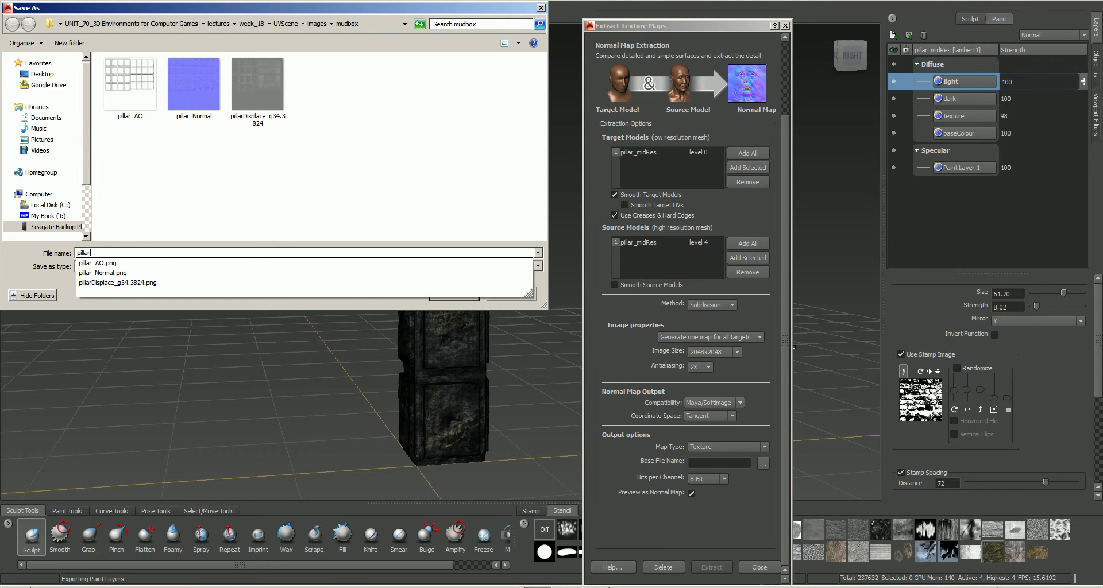
type("2_norma")
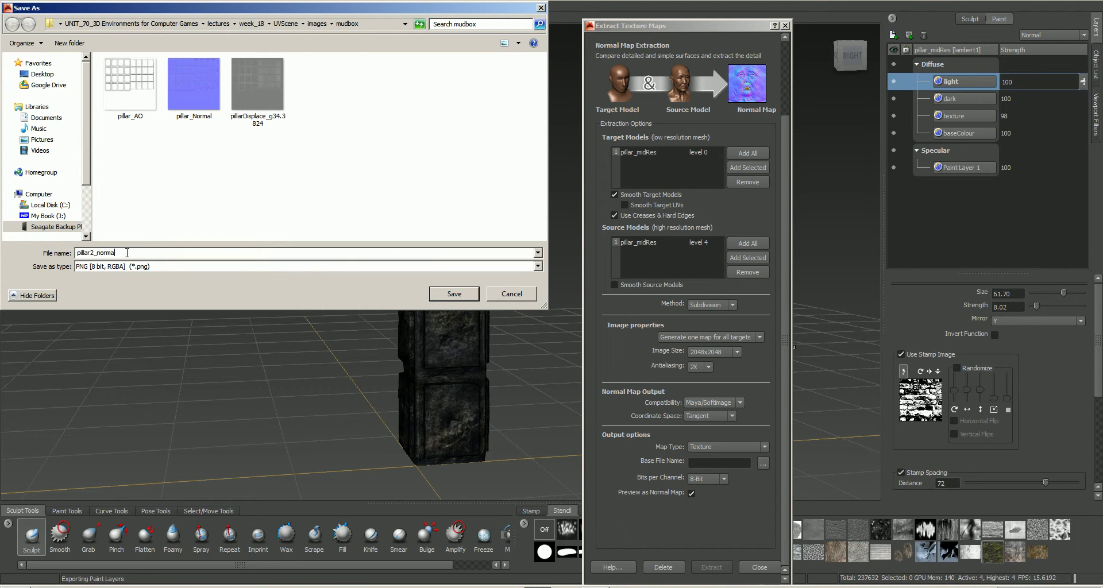
type("l")
left_click(457, 294)
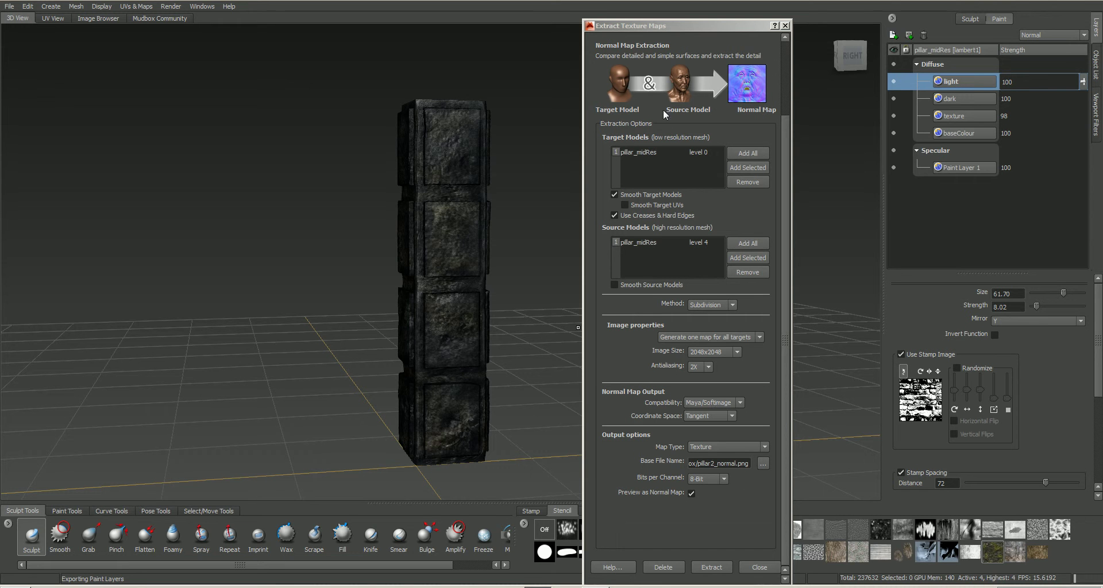
Extract the normal, displacement and AO maps and acknowledge the Finished message
left_click(713, 567)
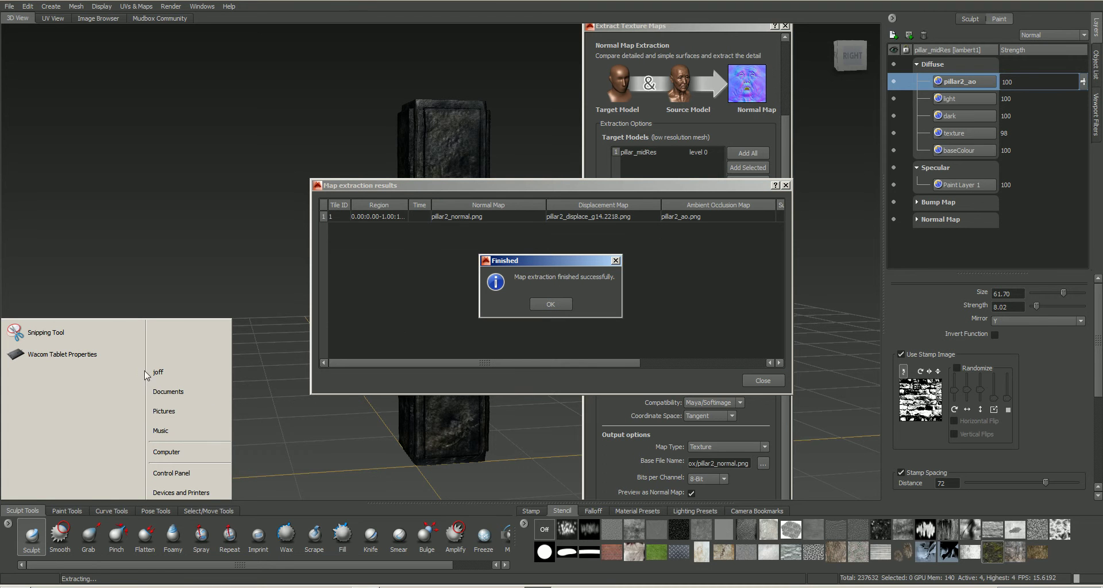
left_click(551, 303)
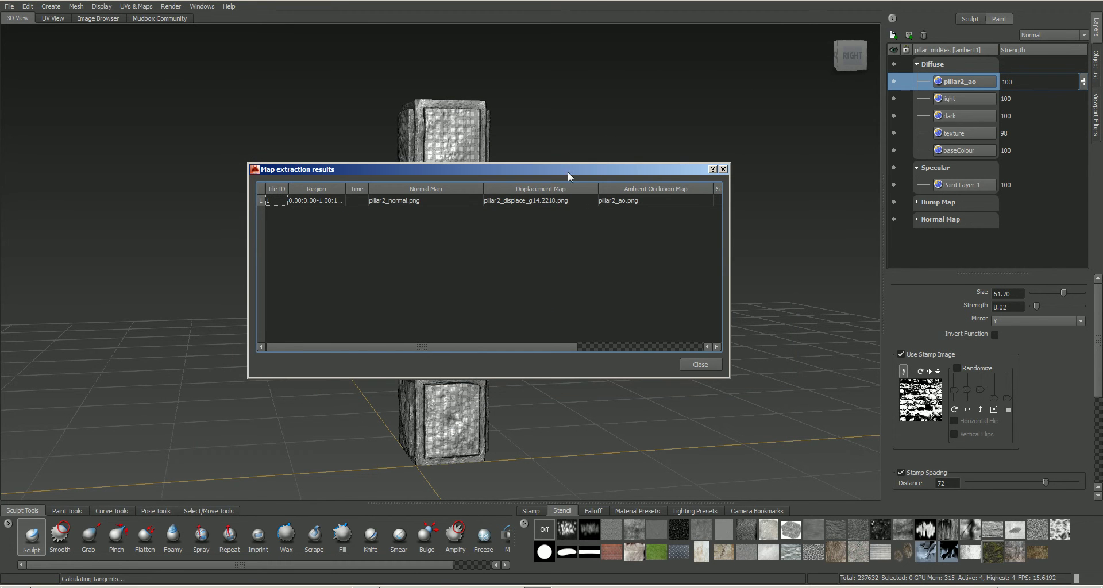
Set the pillar2_ao layer's blend mode to Overlay and toggle it on and off to compare
left_click(627, 363)
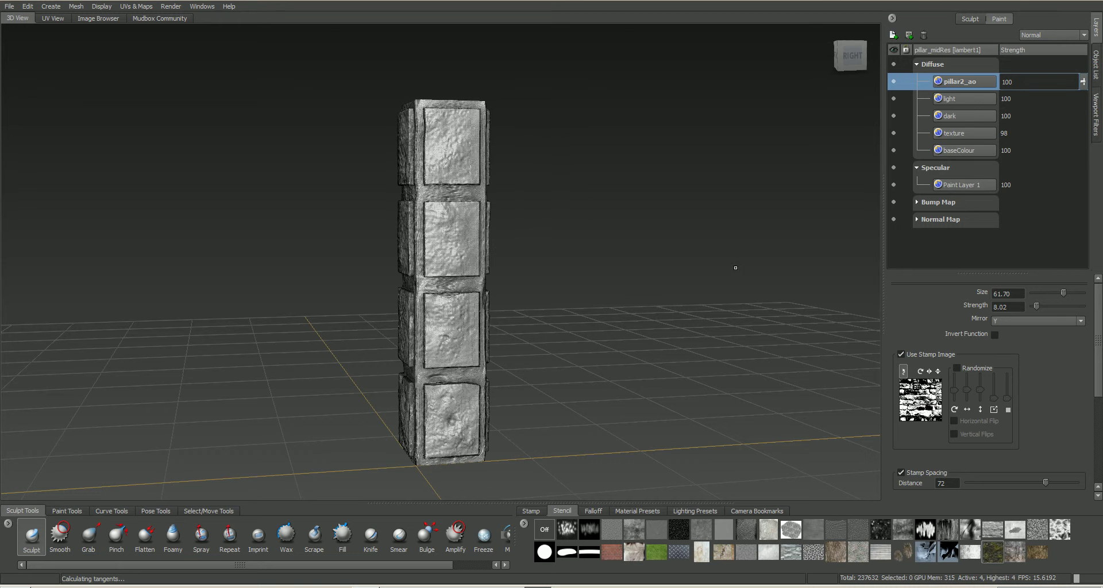
left_click(893, 84)
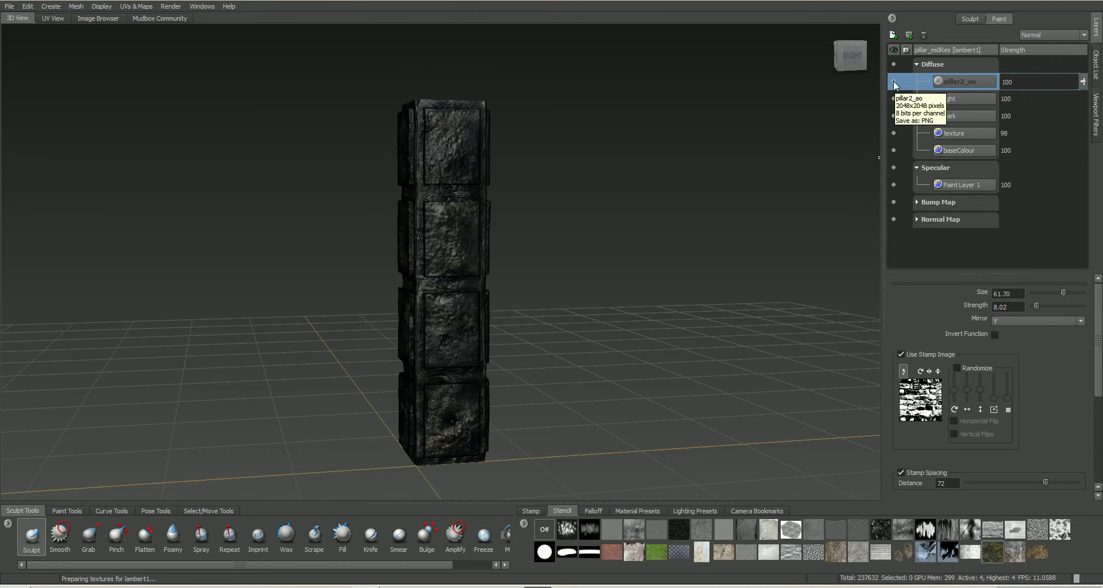
left_click(1045, 35)
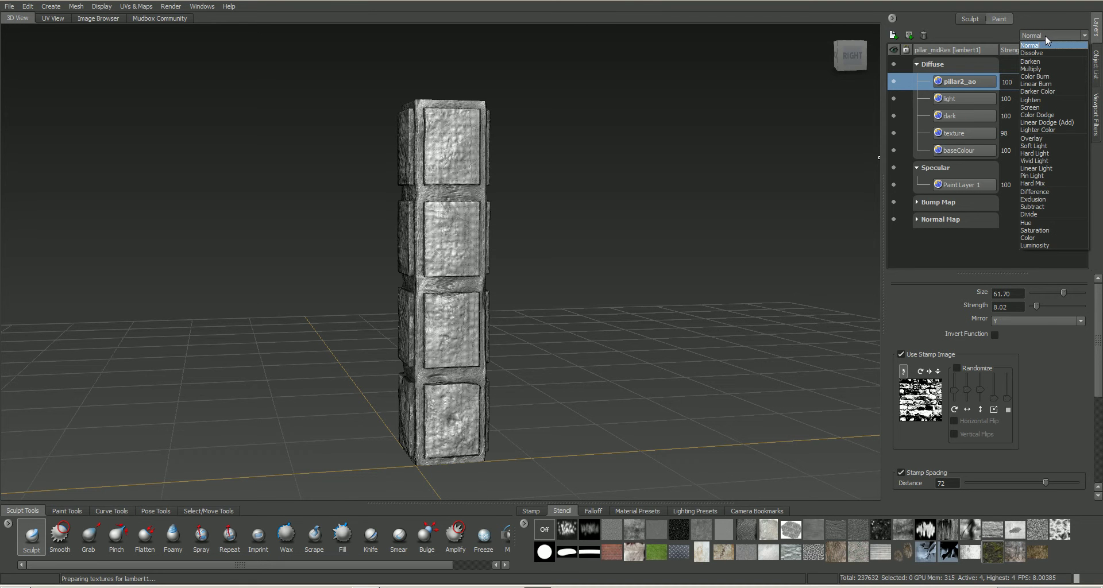
left_click(1036, 138)
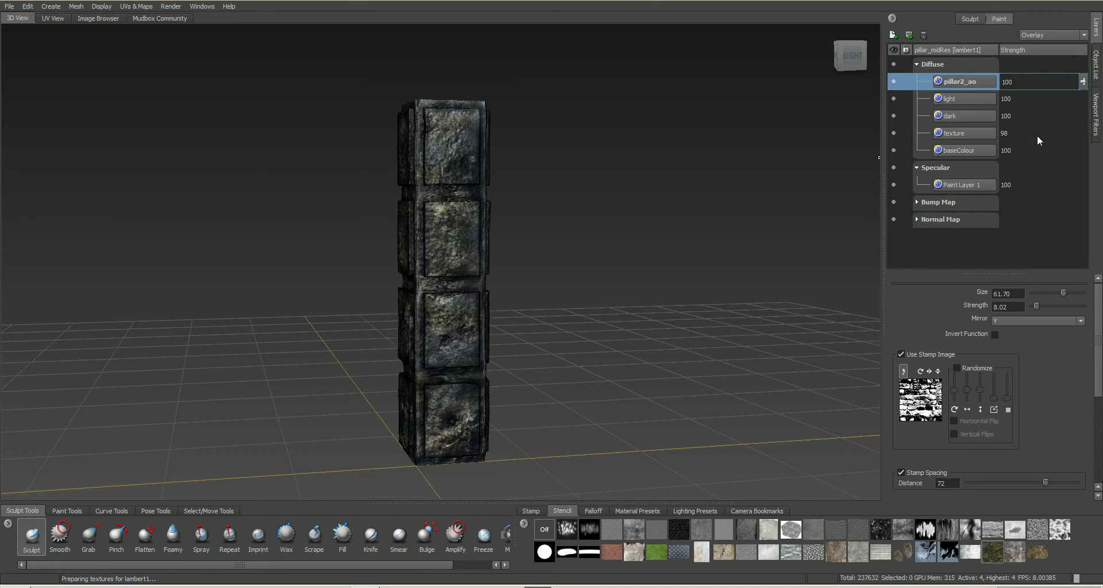
left_click(895, 81)
left_click(895, 82)
left_click(894, 82)
left_click(895, 82)
Hide the Bump Map layer, drop the pillar to level 0, and compare with Normal Map toggled
left_click(894, 201)
left_click(893, 219)
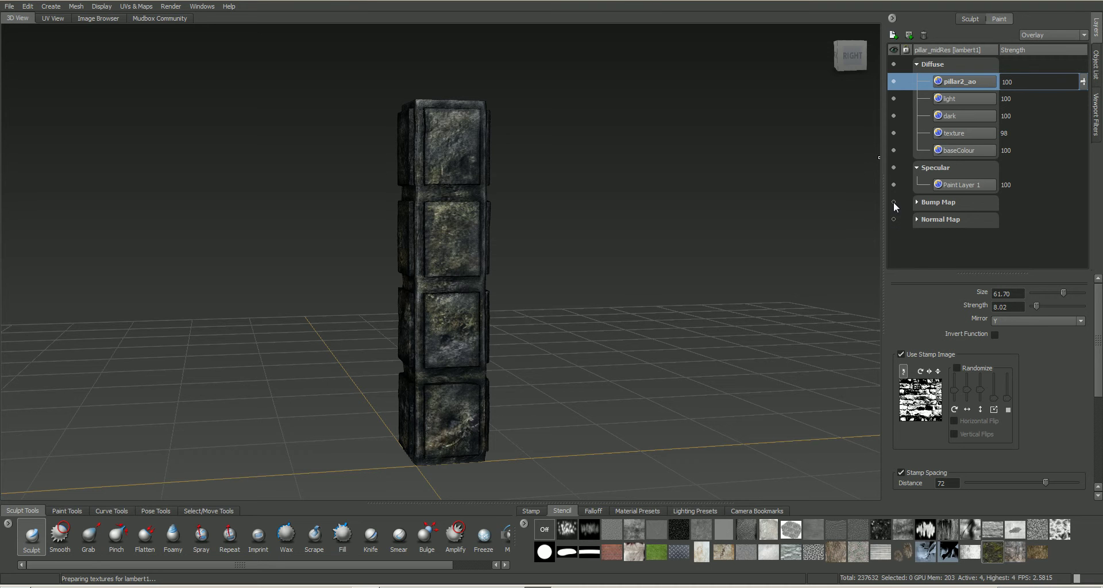
left_click(893, 219)
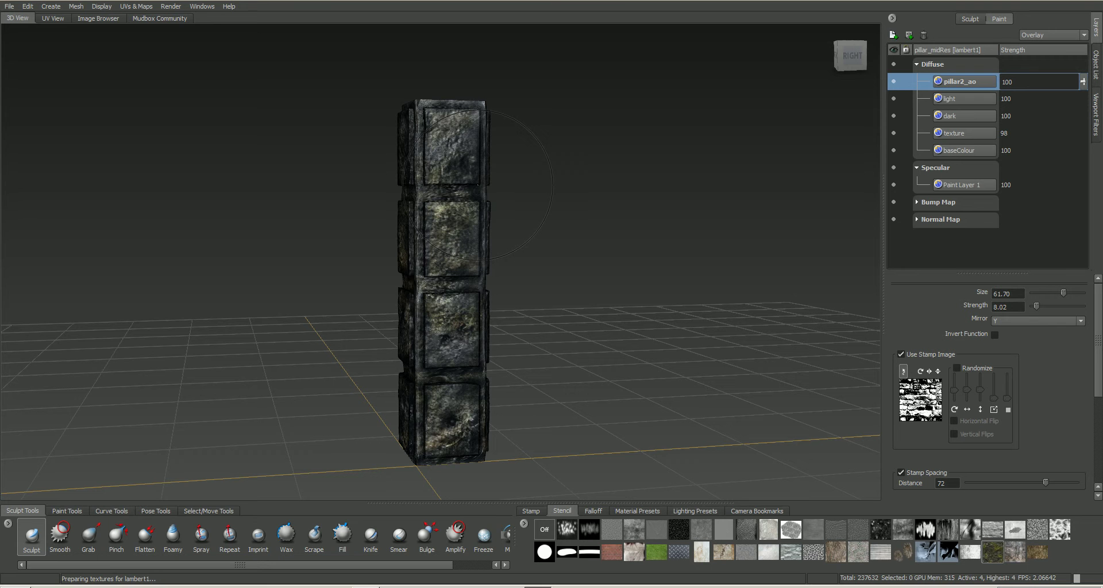
key("Page_Down")
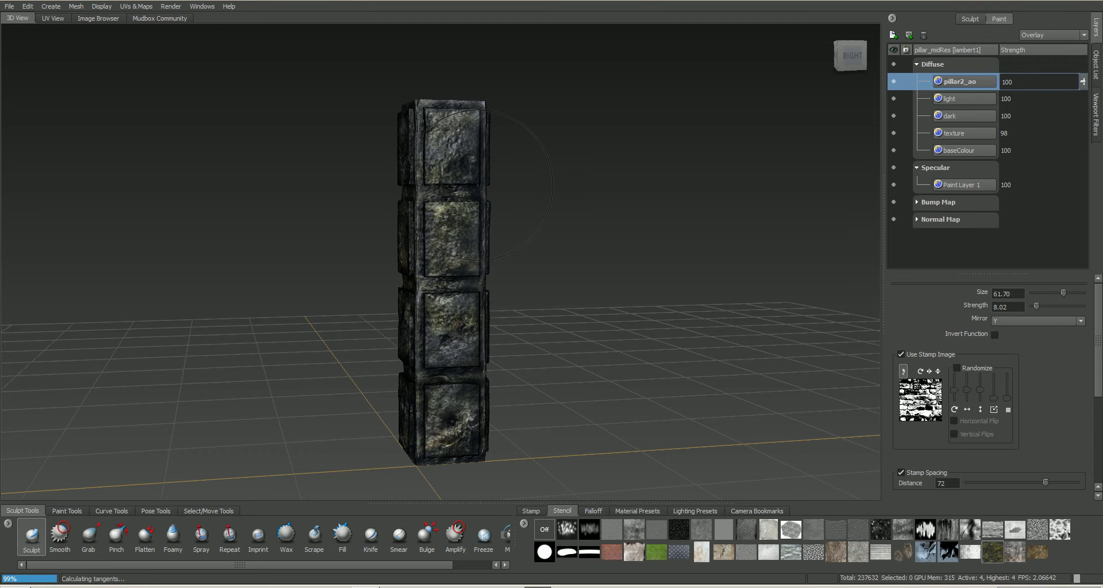
key("Page_Down")
key("Page_Down")
key("Page_Down")
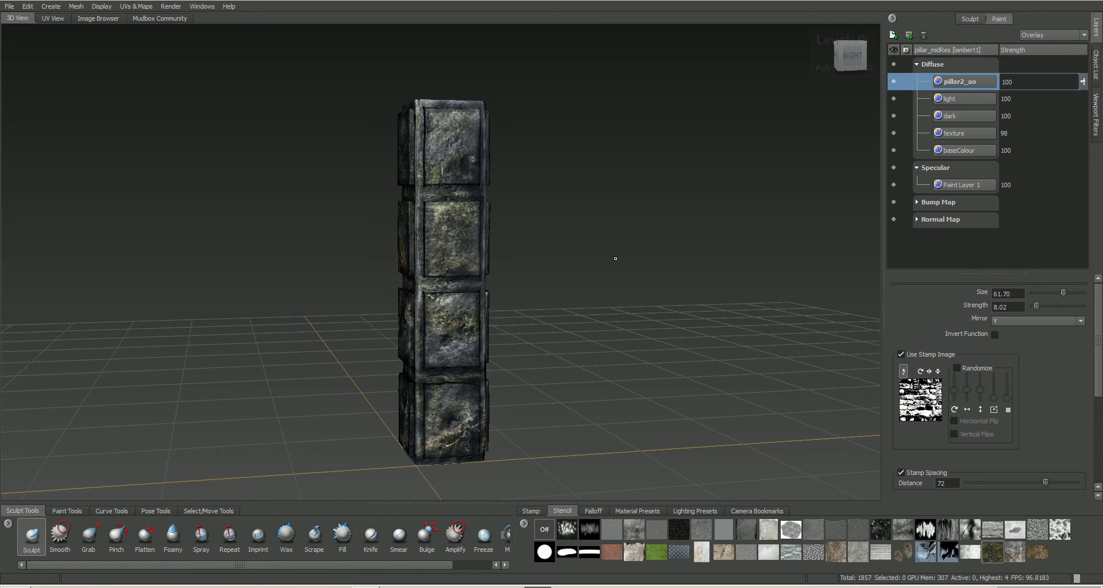
left_click(894, 219)
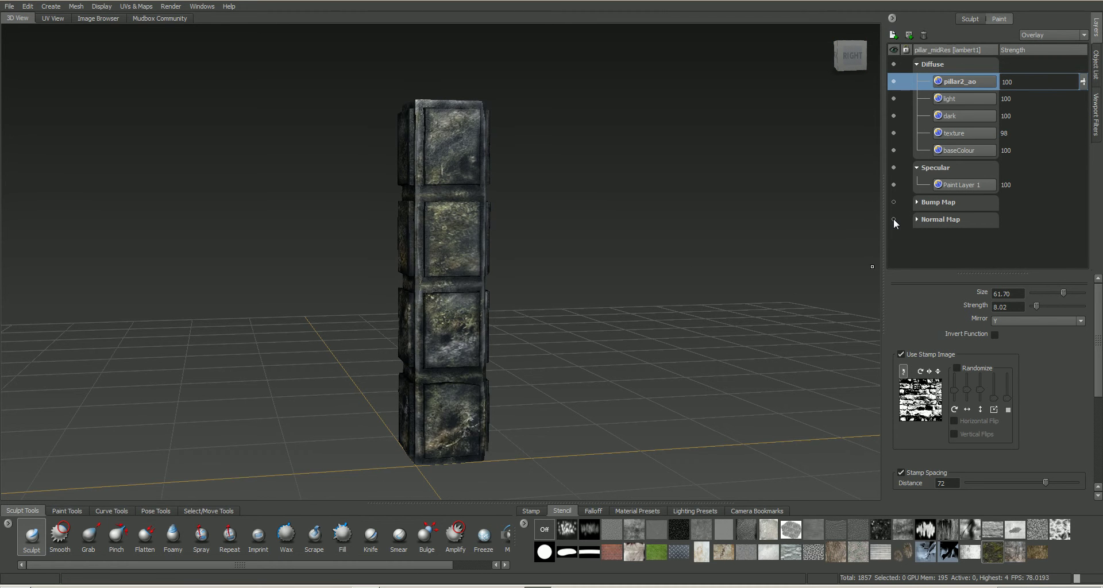
left_click(894, 219)
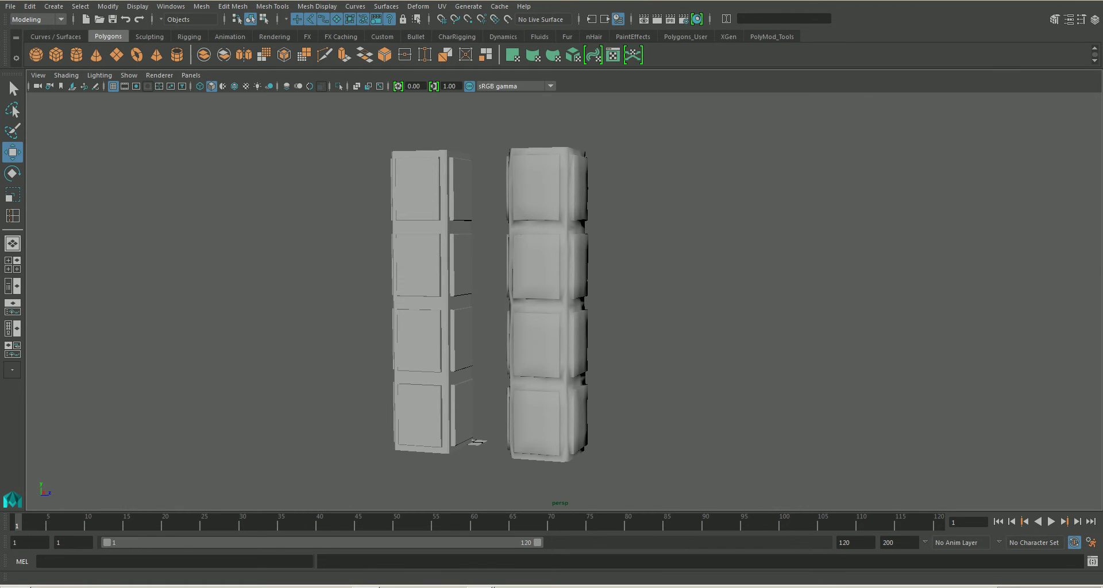
Orbit, zoom and pan around both pillars to inspect their fronts and sides
left_click_drag(583, 323, 556, 339, "alt")
left_click(556, 340)
mouse_move(631, 356)
left_mouse_down("alt")
mouse_move(606, 353)
mouse_move(620, 355)
left_mouse_up("alt")
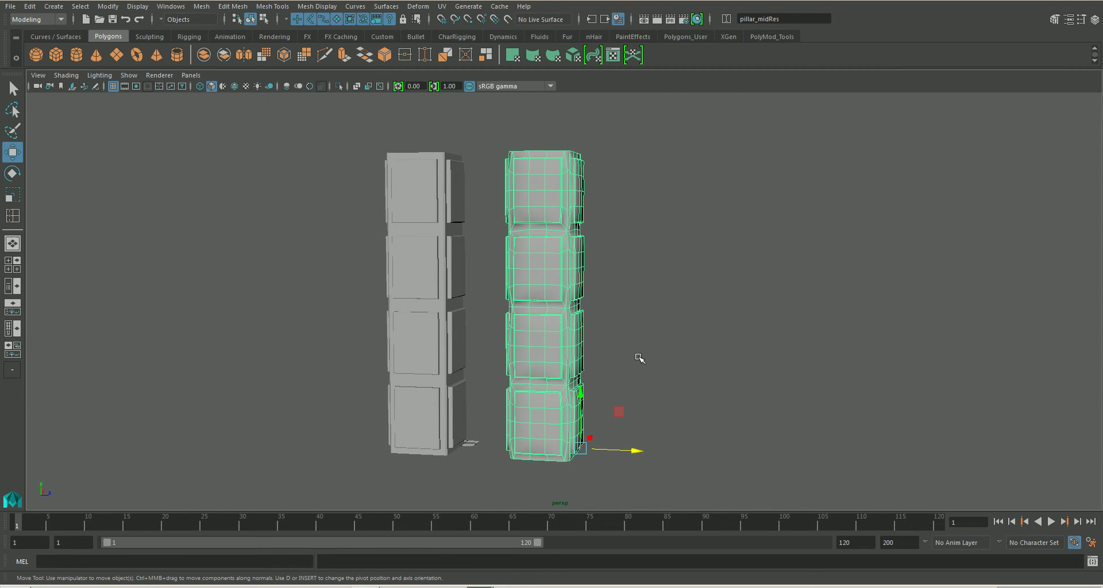
left_click_drag(609, 325, 561, 323, "alt")
right_click_drag(561, 323, 647, 367, "alt")
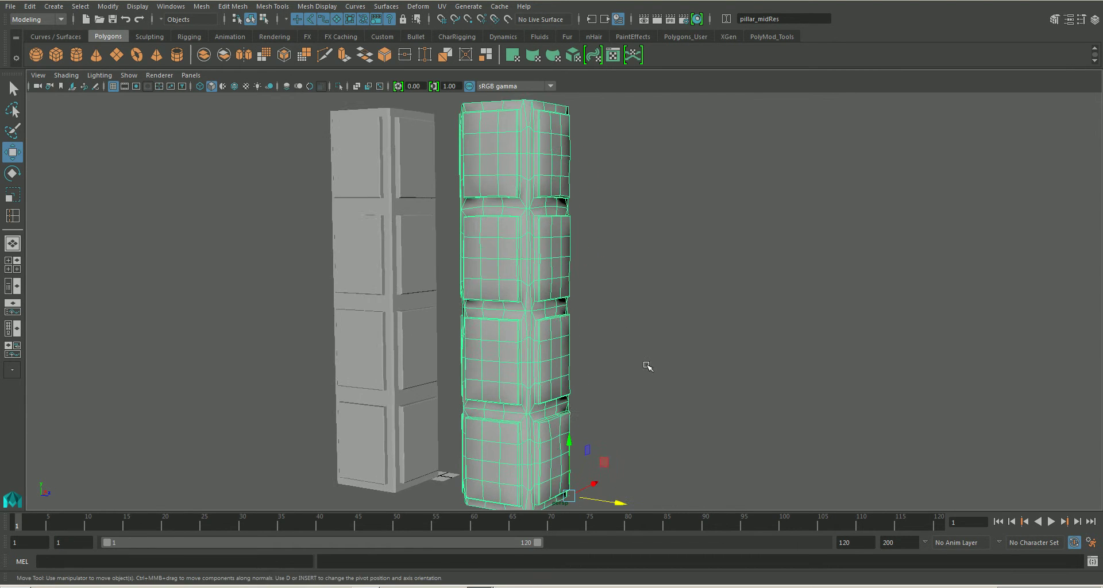
middle_click_drag(596, 347, 624, 343, "alt")
left_click(643, 348)
left_click_drag(643, 348, 564, 345, "alt")
middle_click_drag(564, 345, 558, 339, "alt")
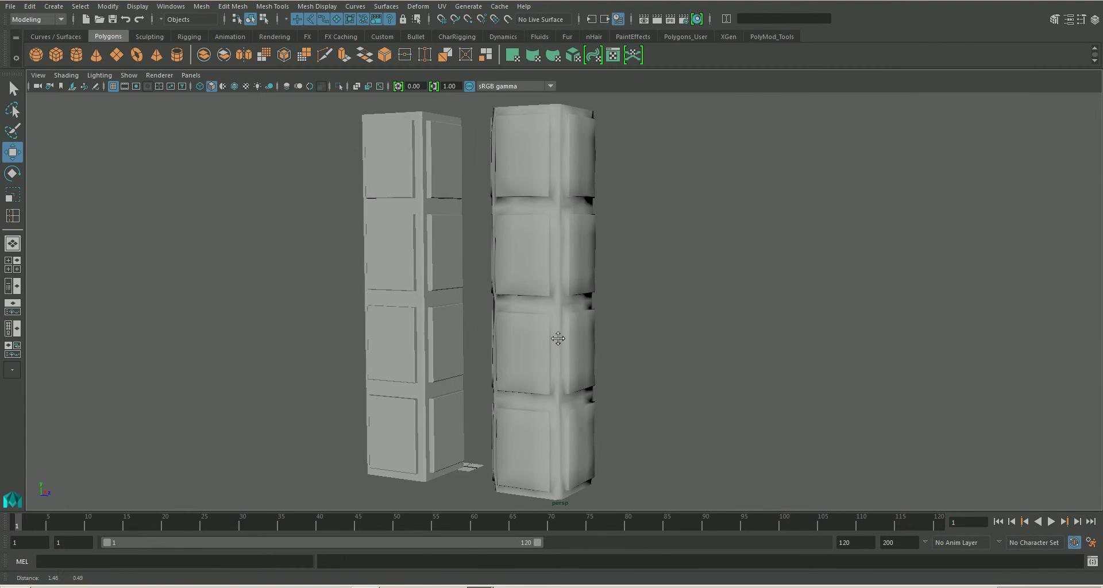
left_click_drag(558, 339, 560, 374, "alt")
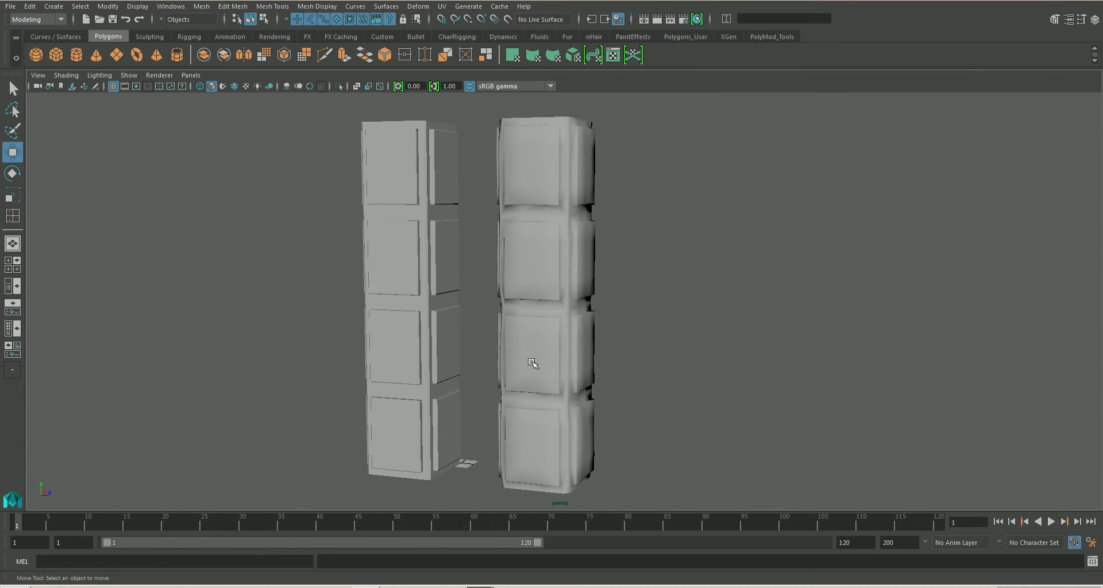
left_click_drag(571, 364, 568, 350, "alt")
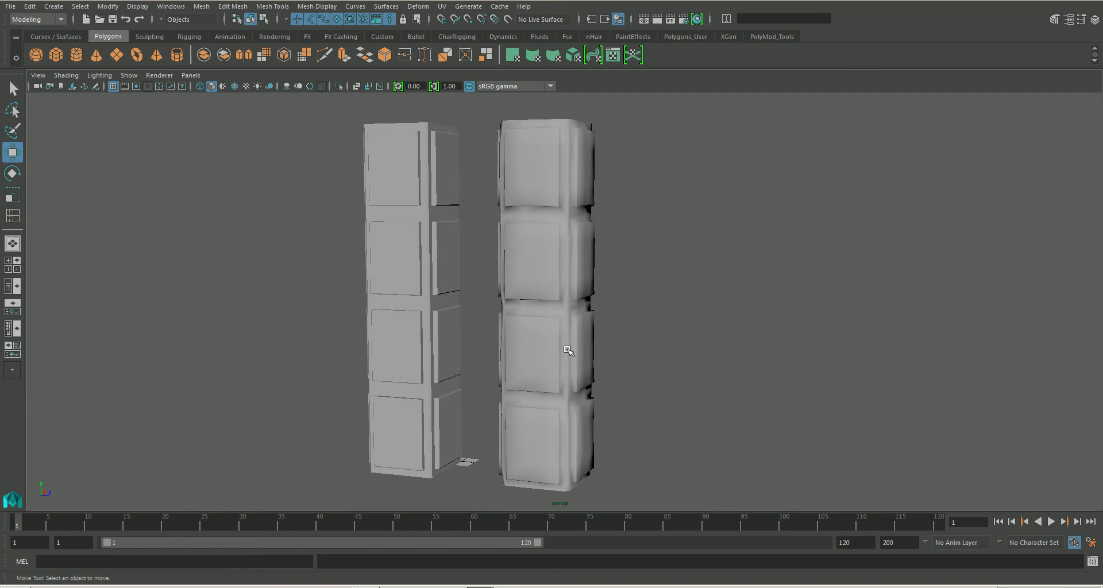
middle_click_drag(568, 350, 595, 338, "alt")
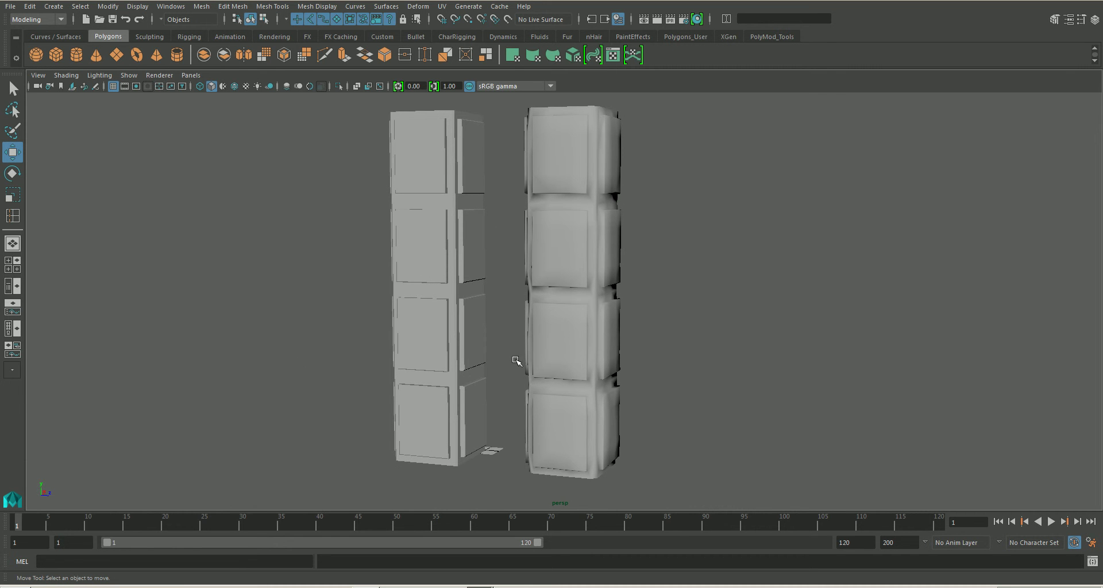
Switch the workspace to the Hypershade/Persp saved layout via Panels > Saved Layouts
left_click(16, 288)
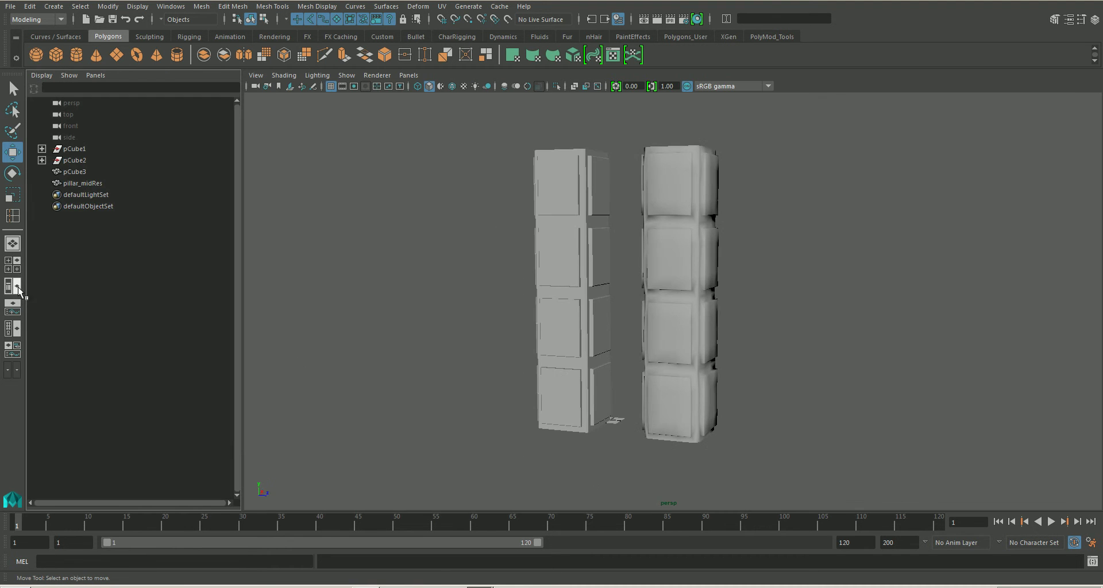
left_click(96, 75)
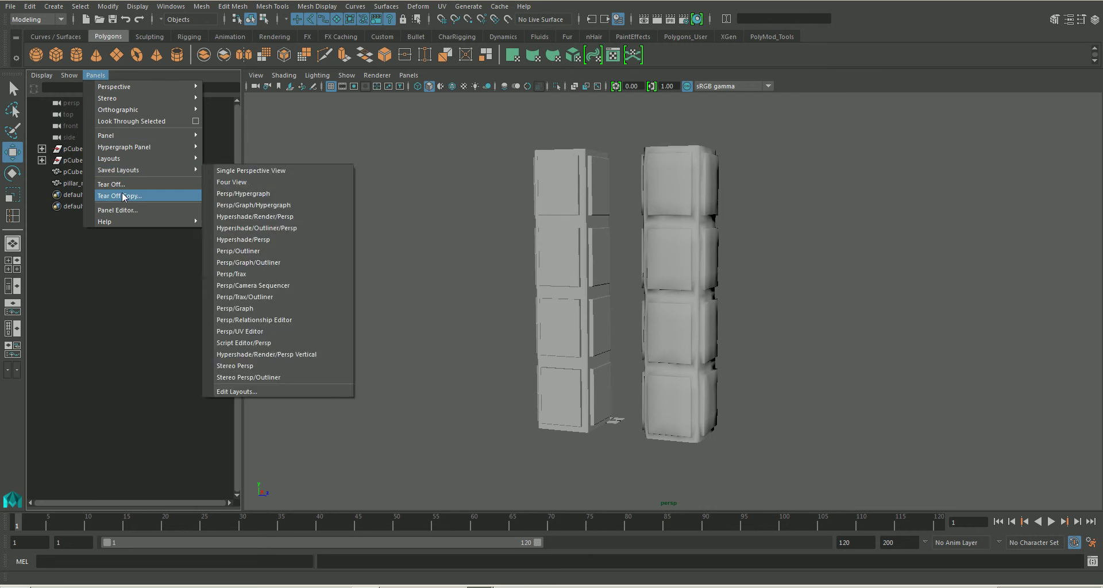
mouse_move(132, 171)
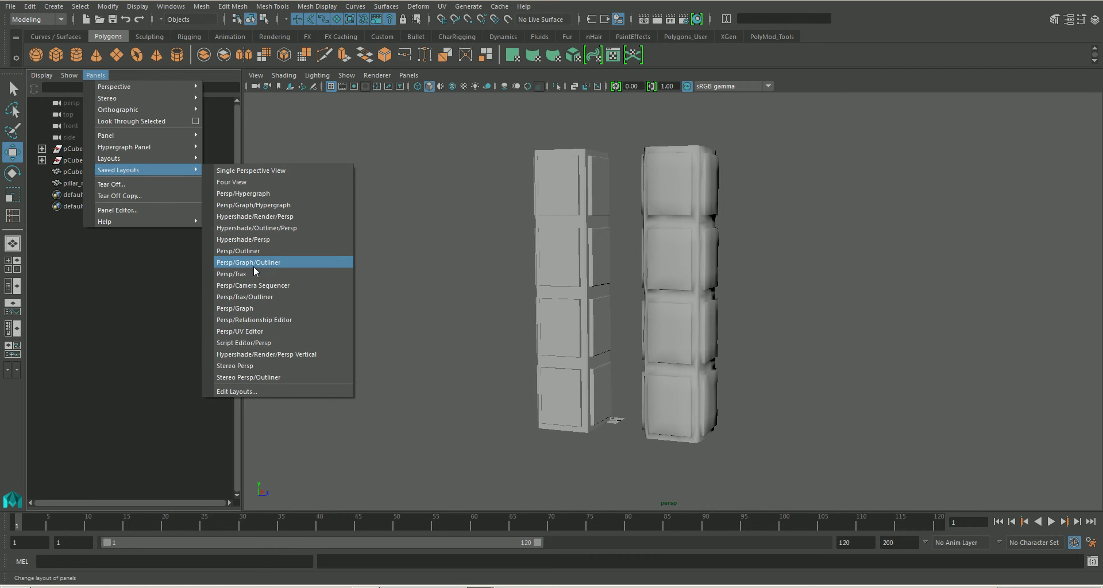
left_click(248, 239)
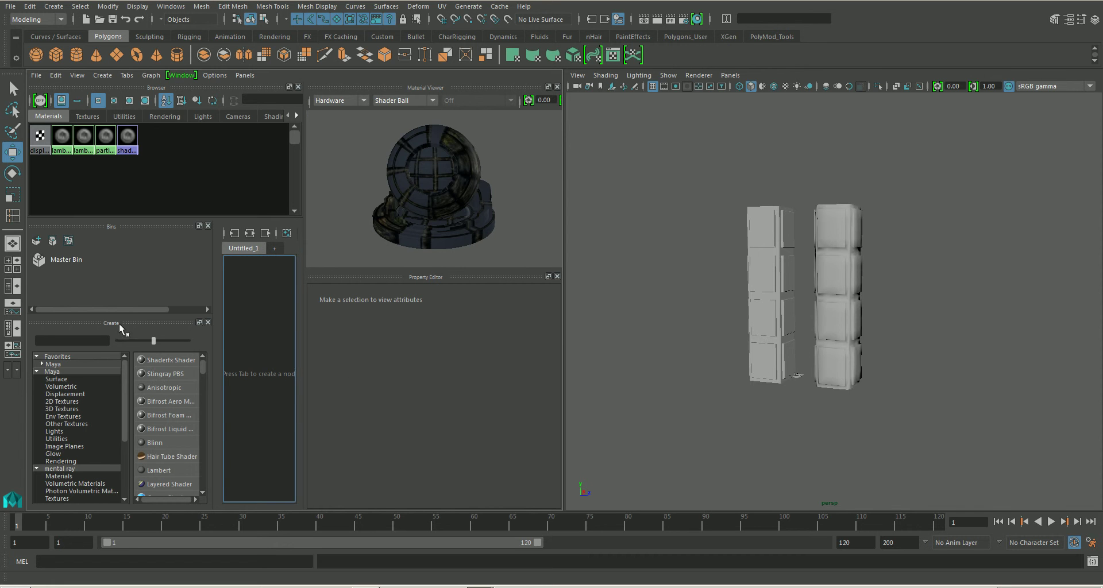
Search the shader list for 'b' and create a new Blinn material, blinn1
left_click(85, 341)
type("blinn")
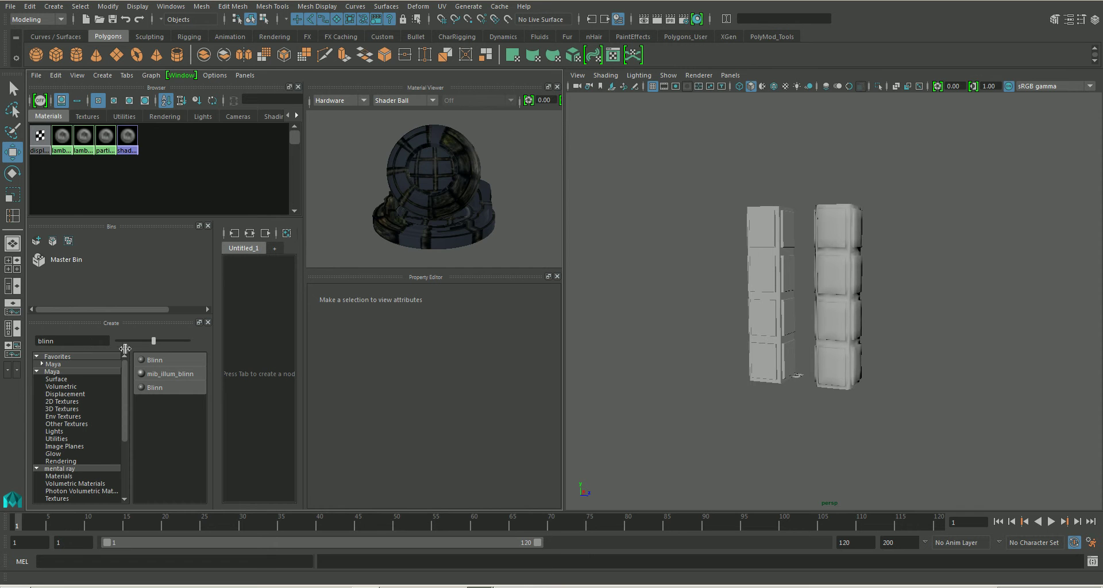
left_click(154, 360)
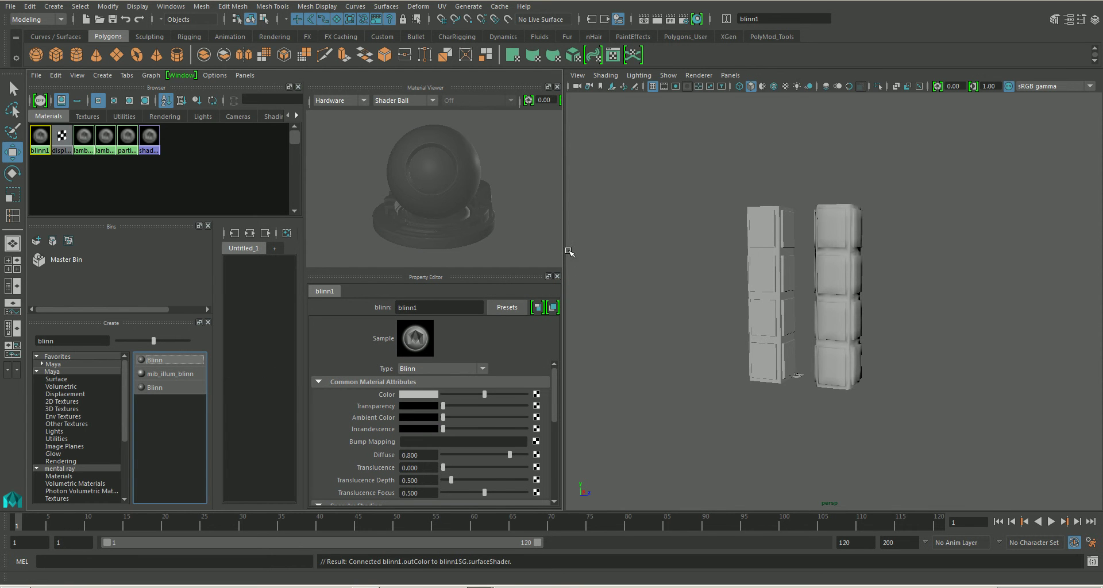
left_click_drag(242, 383, 239, 386)
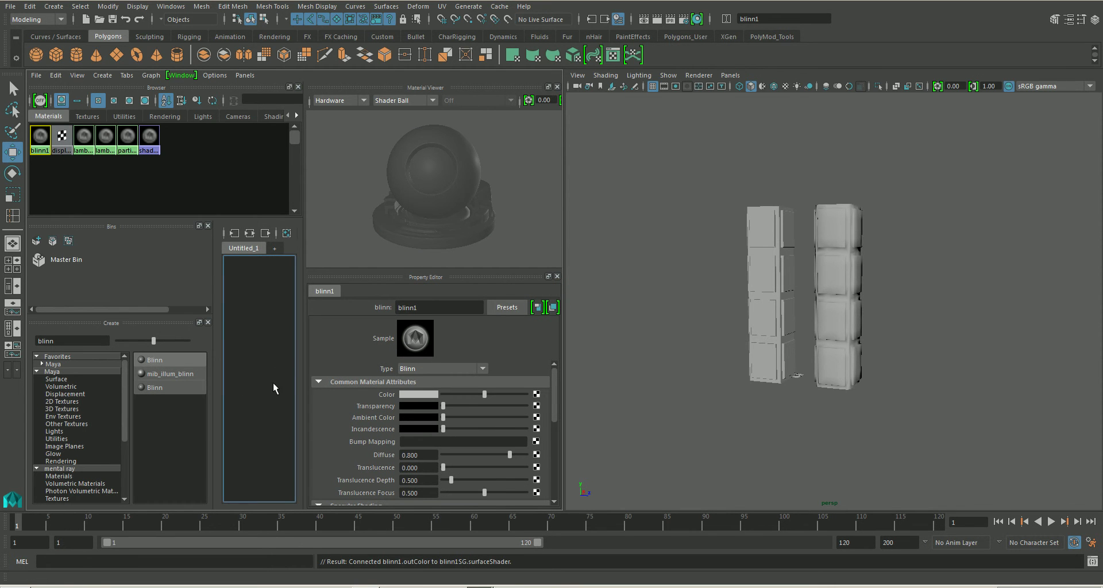
Maximise the Hypershade, frame blinn1's network with all attributes shown, and shift both nodes right
key("space")
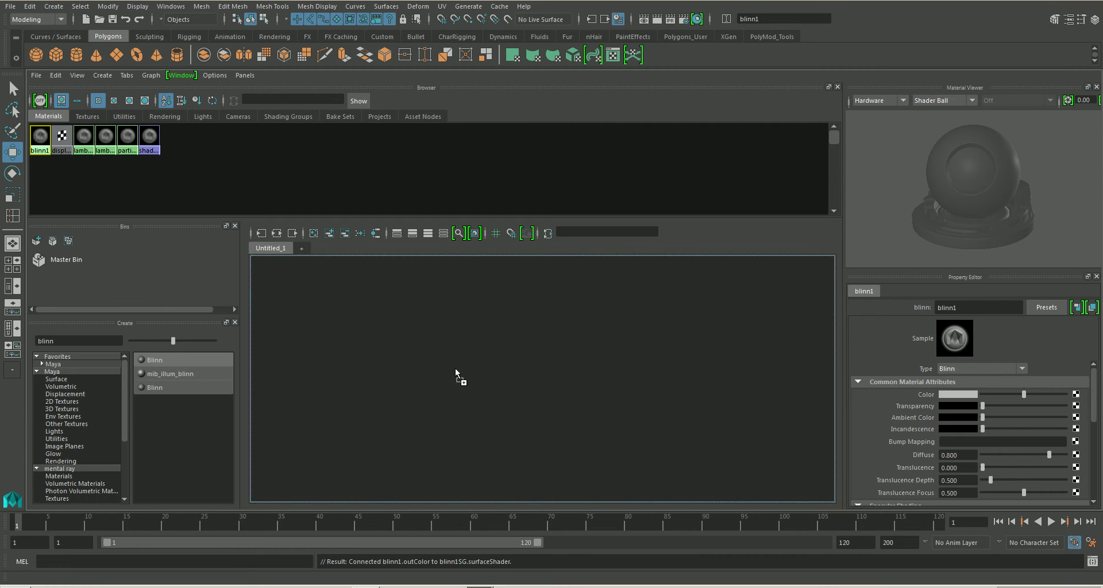
key("f")
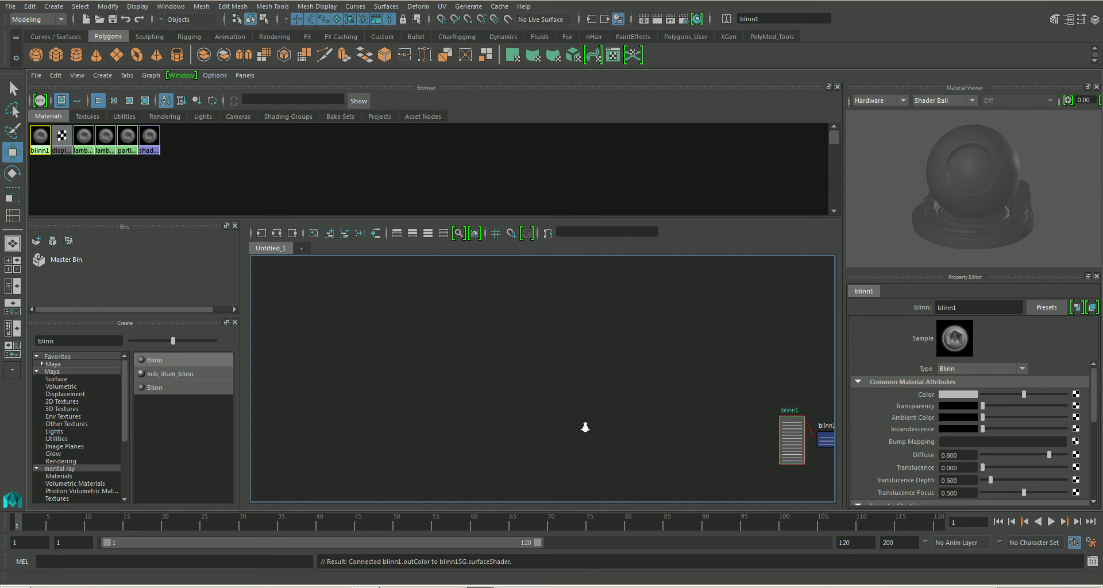
key("3")
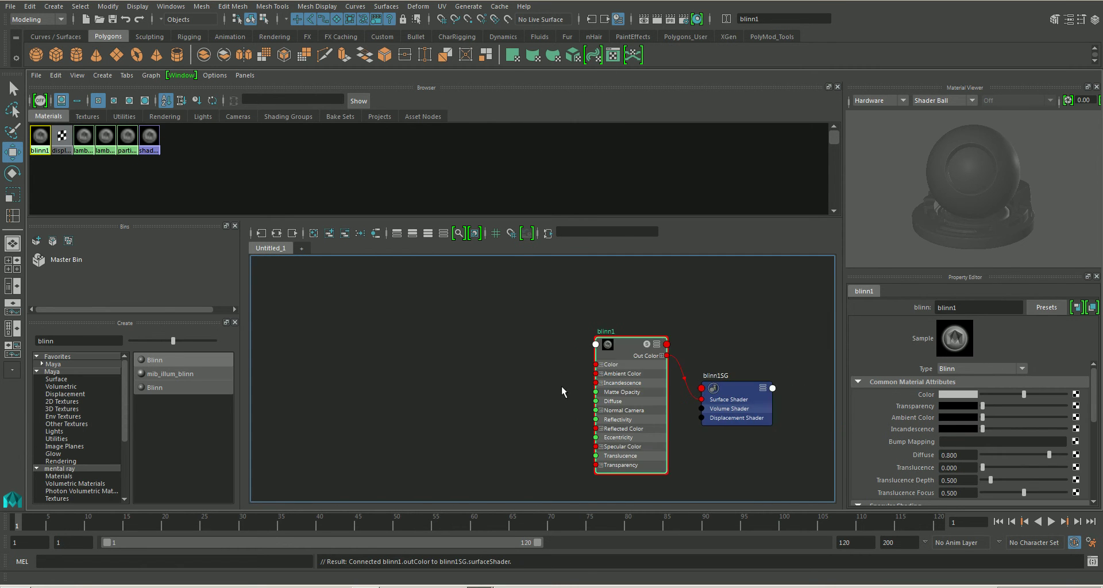
left_click_drag(500, 317, 715, 419)
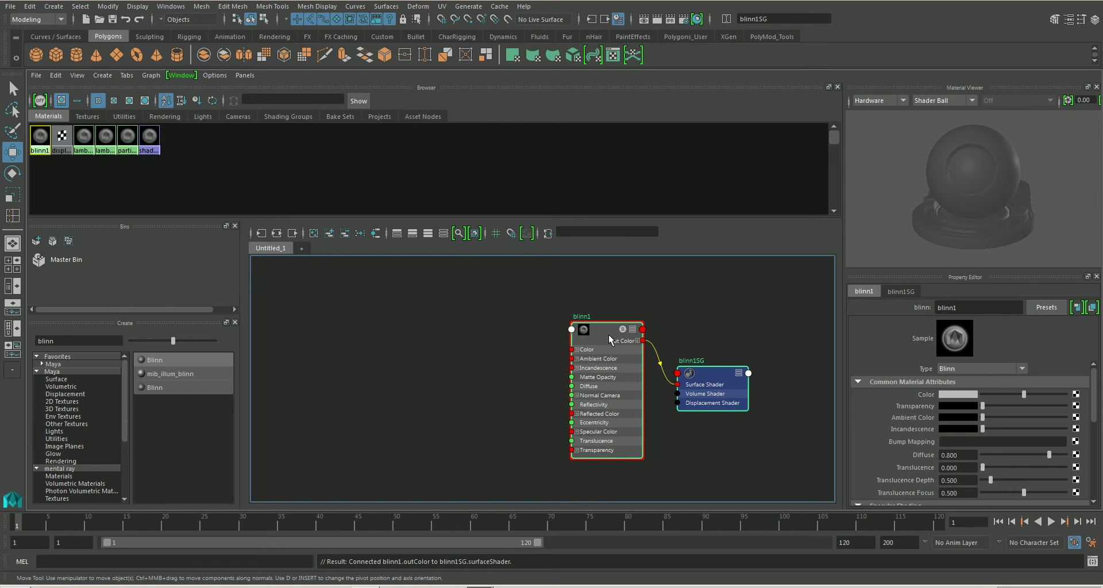
left_click_drag(601, 327, 636, 321)
left_click(525, 387)
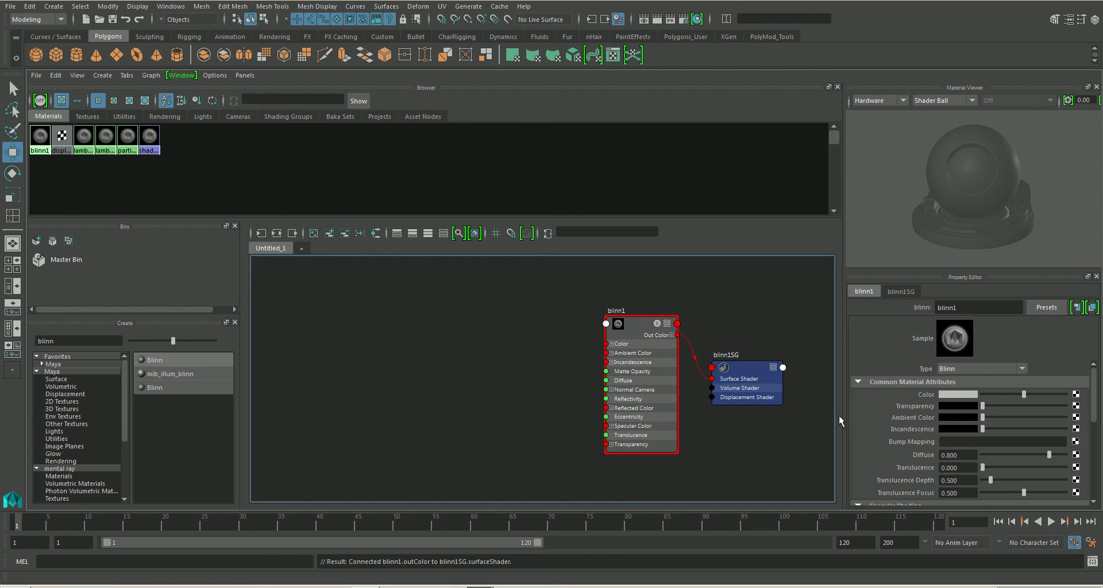
Map a new file texture, file1, onto blinn1's Color and arrange it with place2dTexture5
left_click(1075, 395)
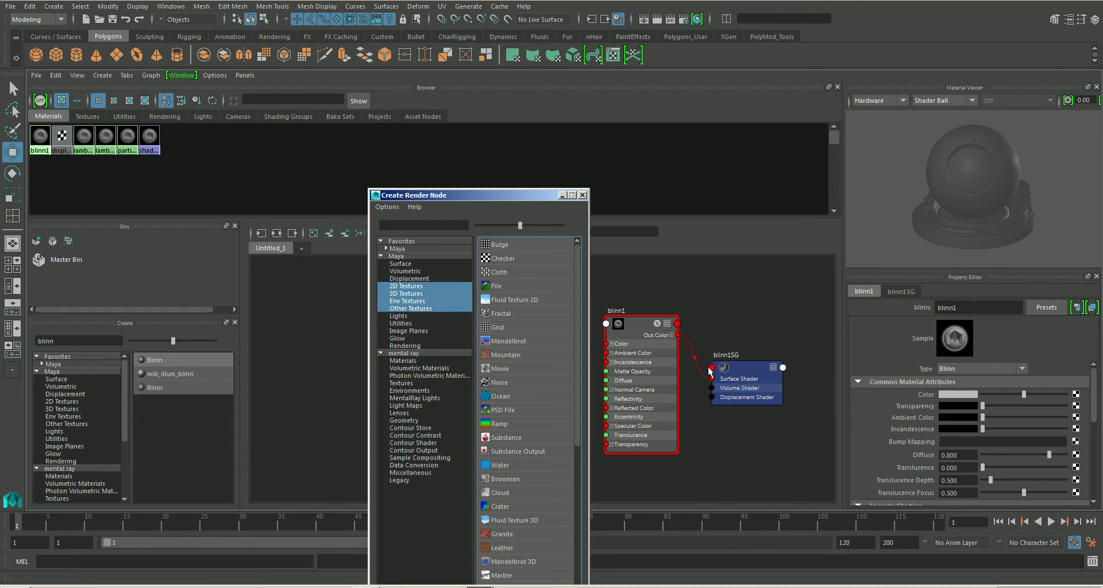
left_click(496, 286)
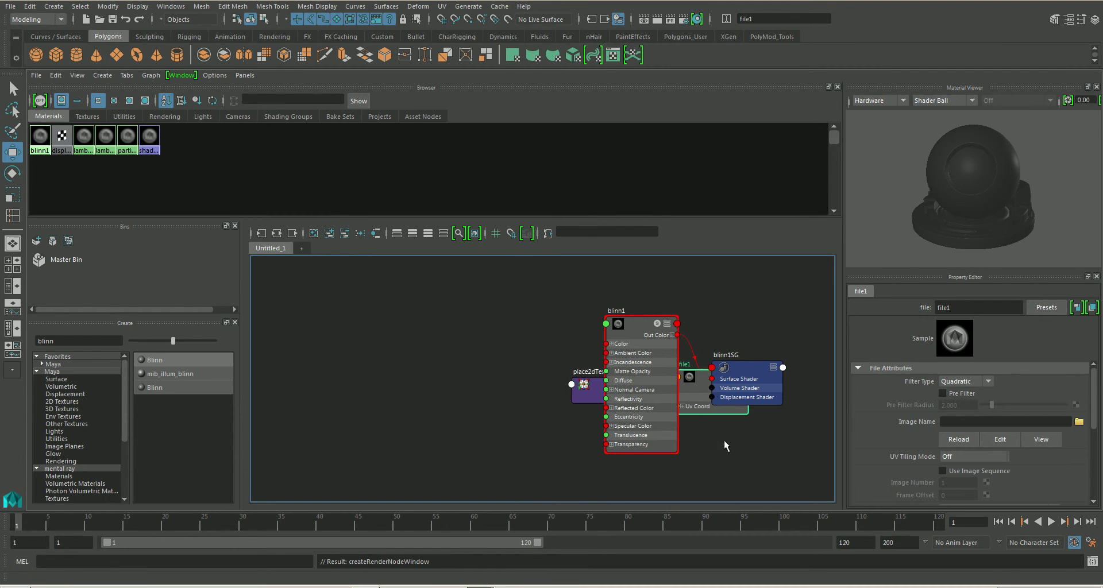
left_click_drag(593, 405, 460, 386)
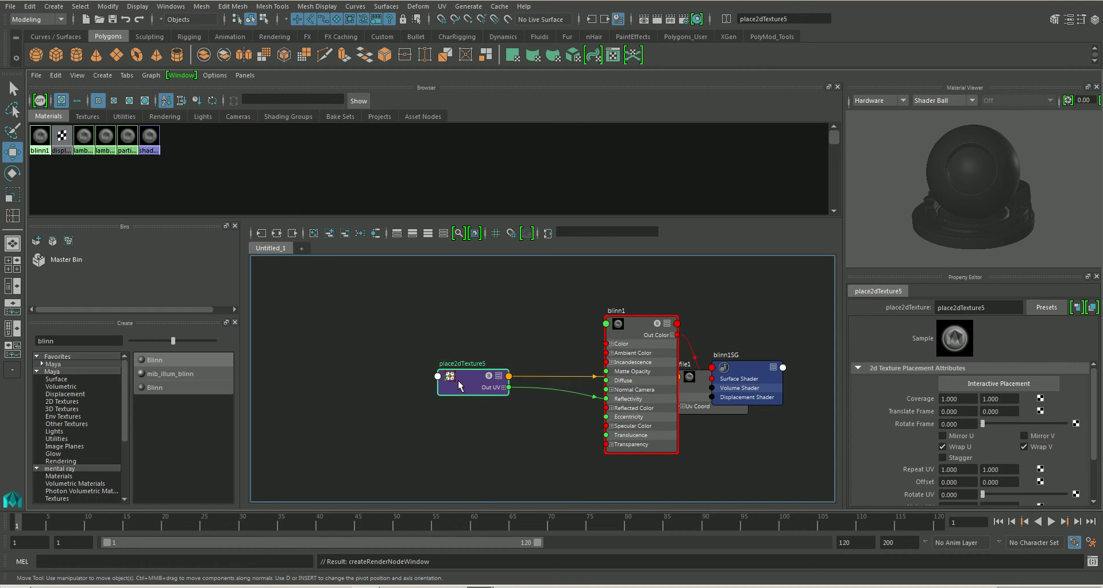
left_click_drag(695, 390, 391, 354)
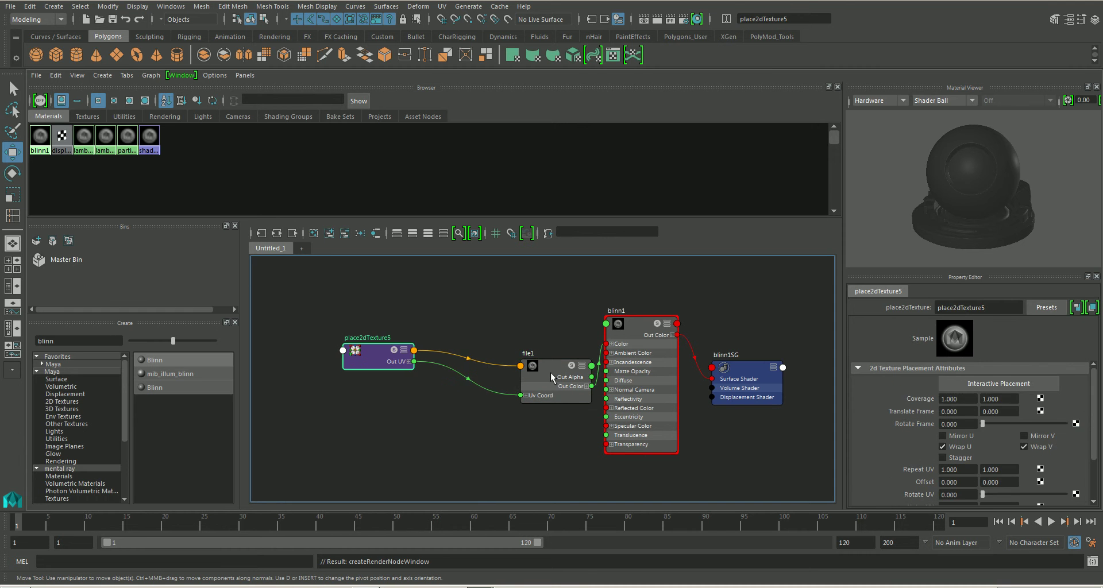
left_click_drag(550, 372, 477, 355)
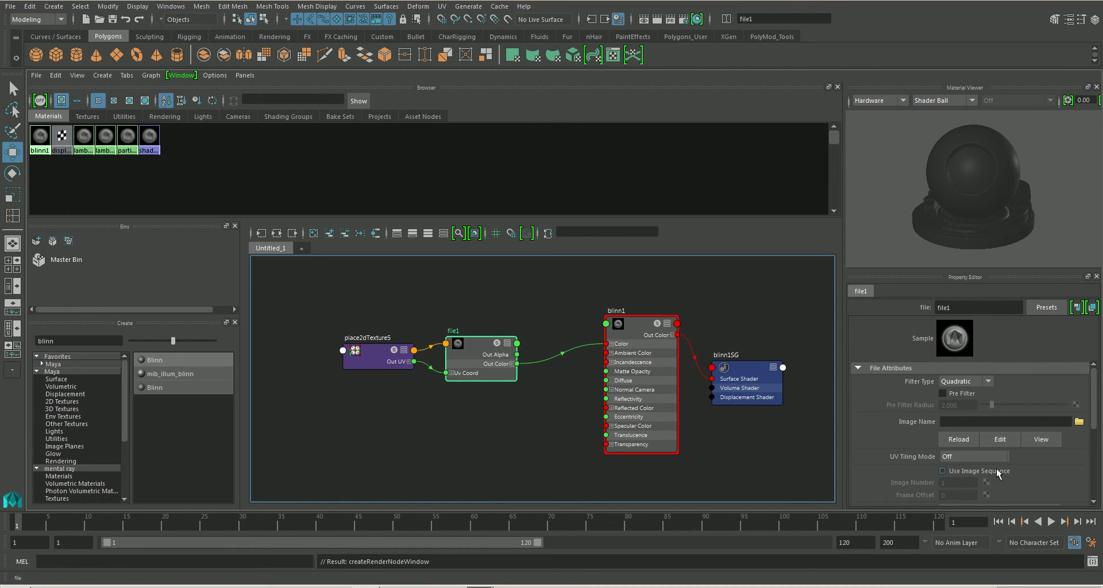
Load images\mudbox\diffuse.tif as file1's image
left_click(1079, 422)
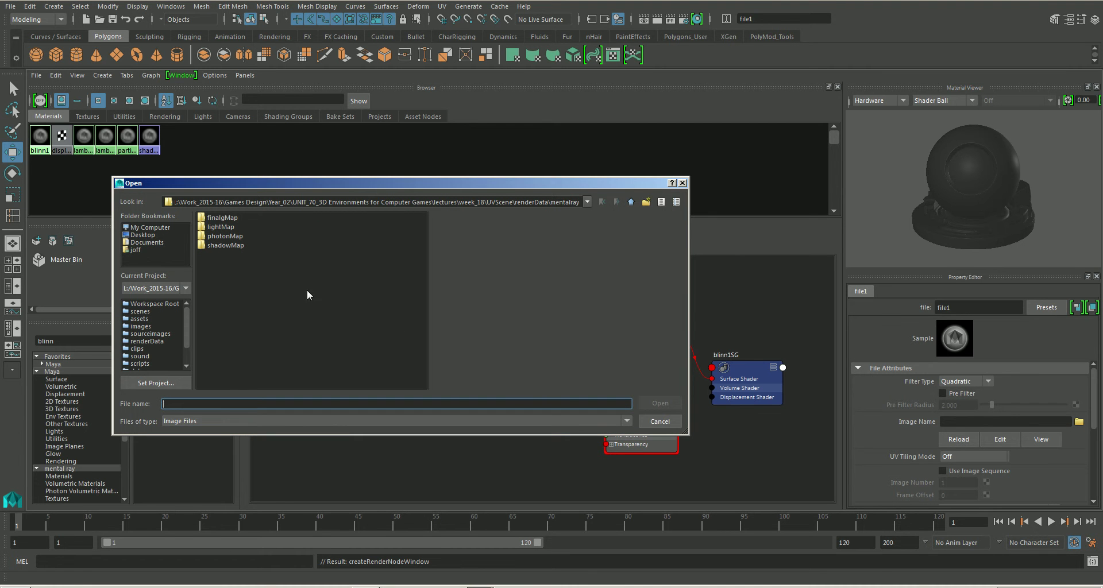
left_click(629, 203)
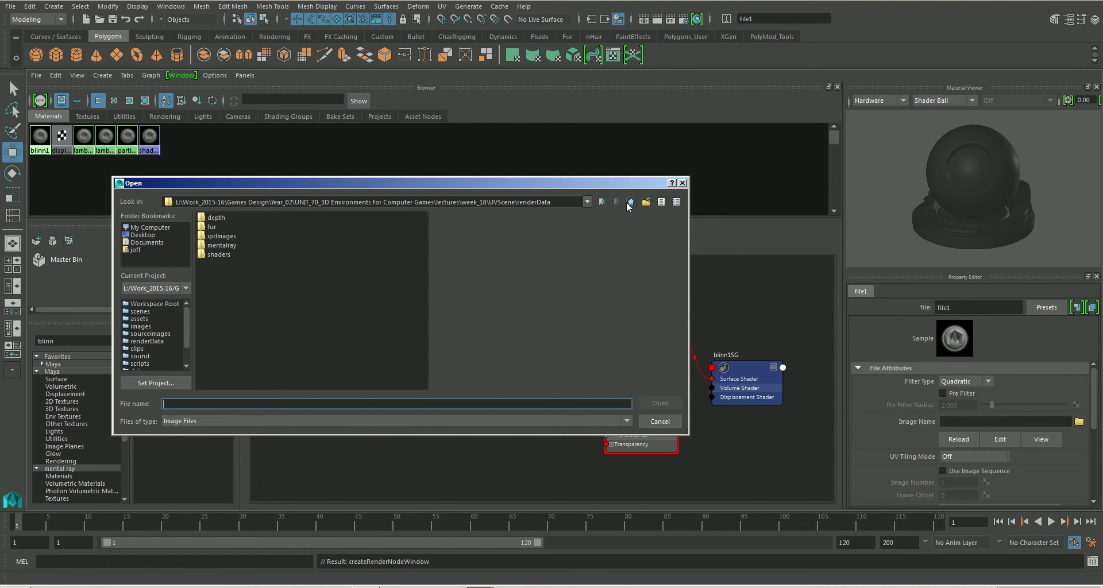
left_click(630, 202)
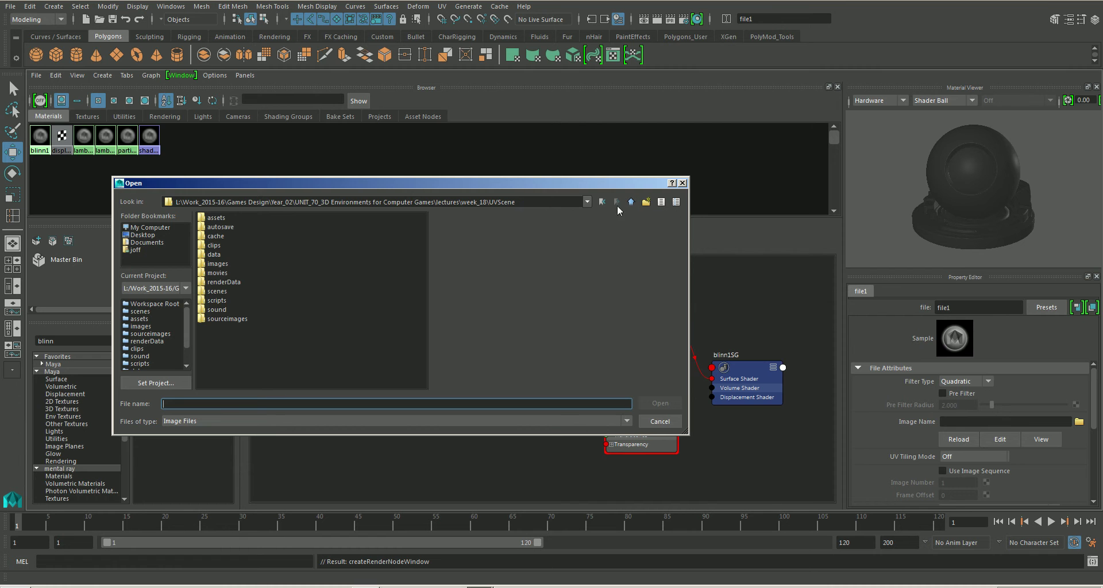
double_click(208, 263)
double_click(222, 221)
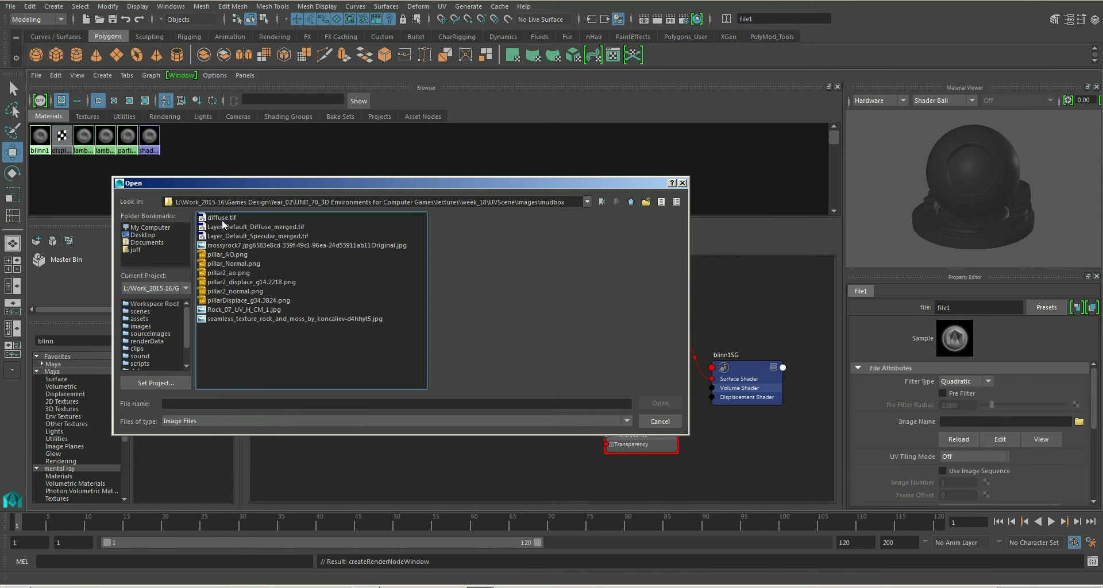
left_click(218, 220)
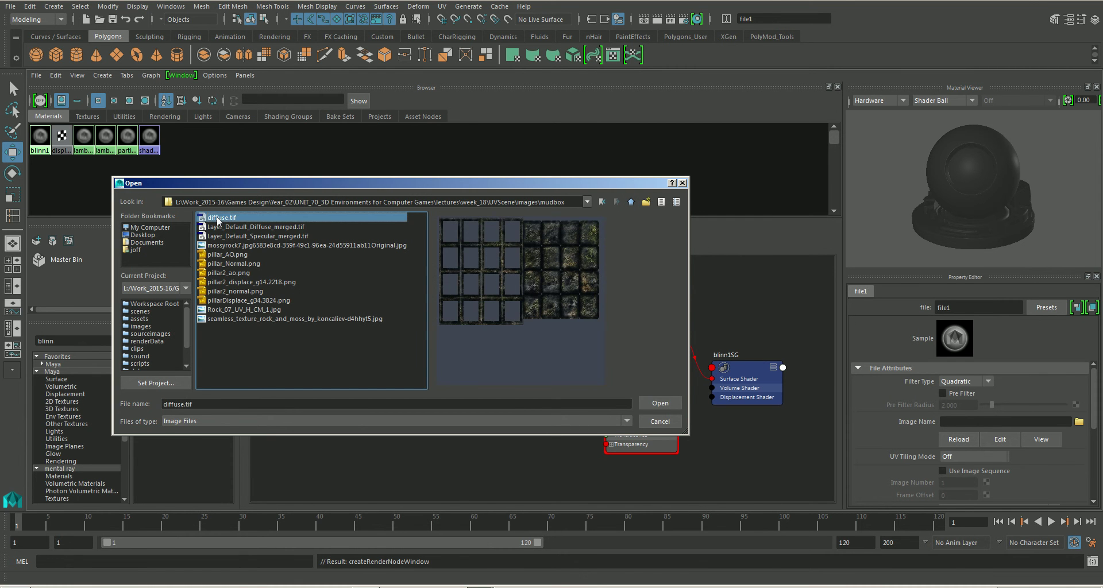
left_click(654, 405)
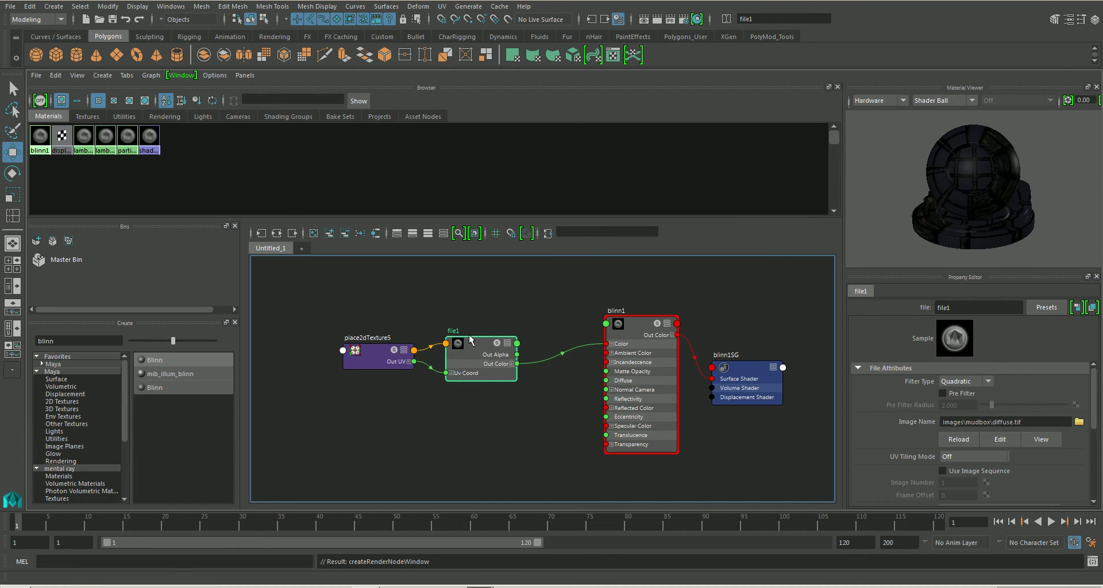
left_click_drag(469, 334, 480, 333)
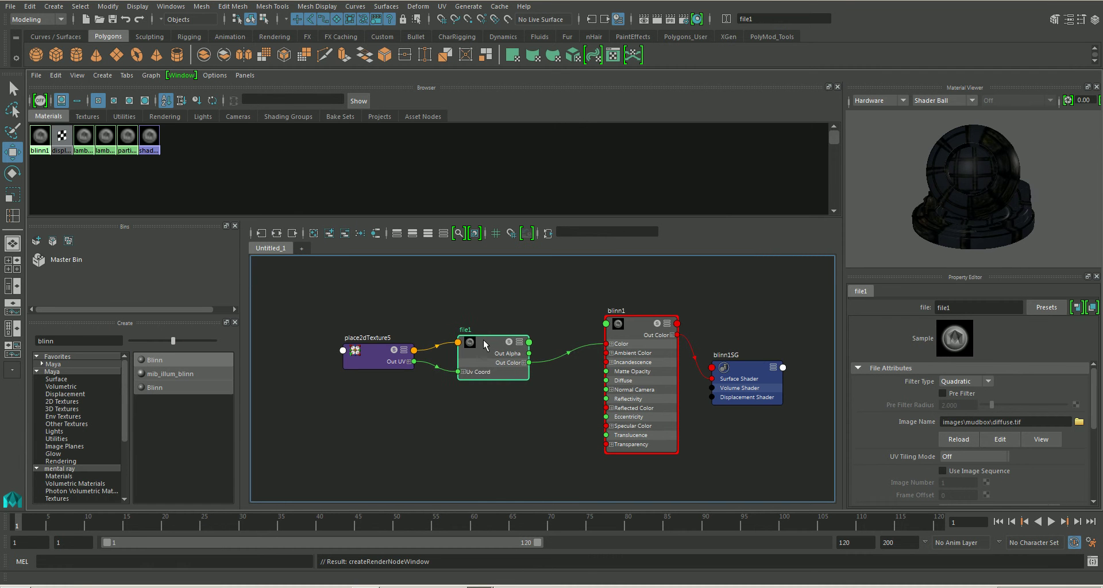
Create a second file texture, file2, and place it with place2dTexture6 beside file1's chain
double_click(58, 341)
type("file")
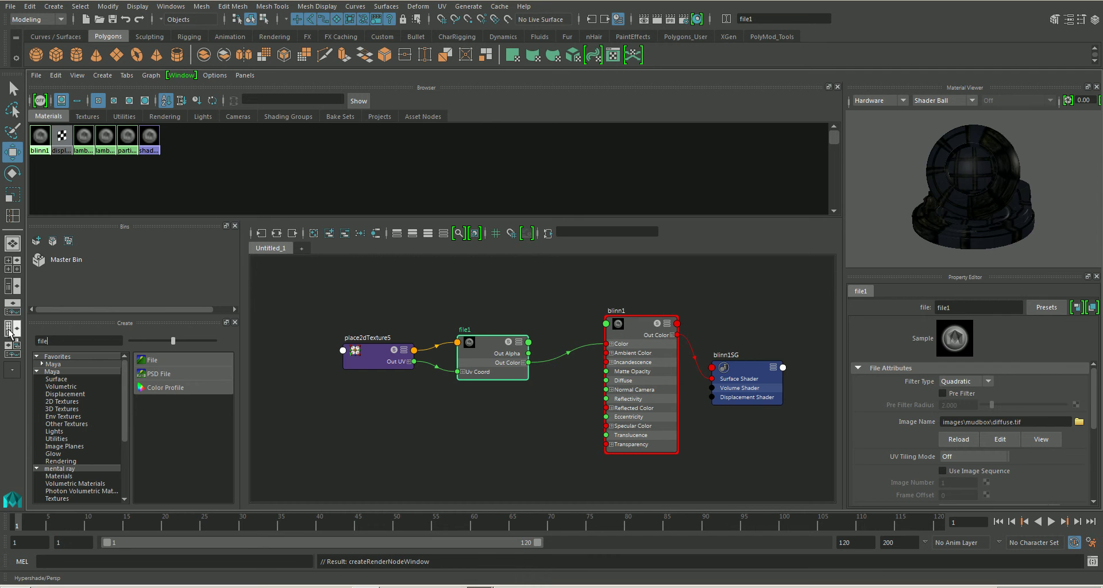
left_click(145, 361)
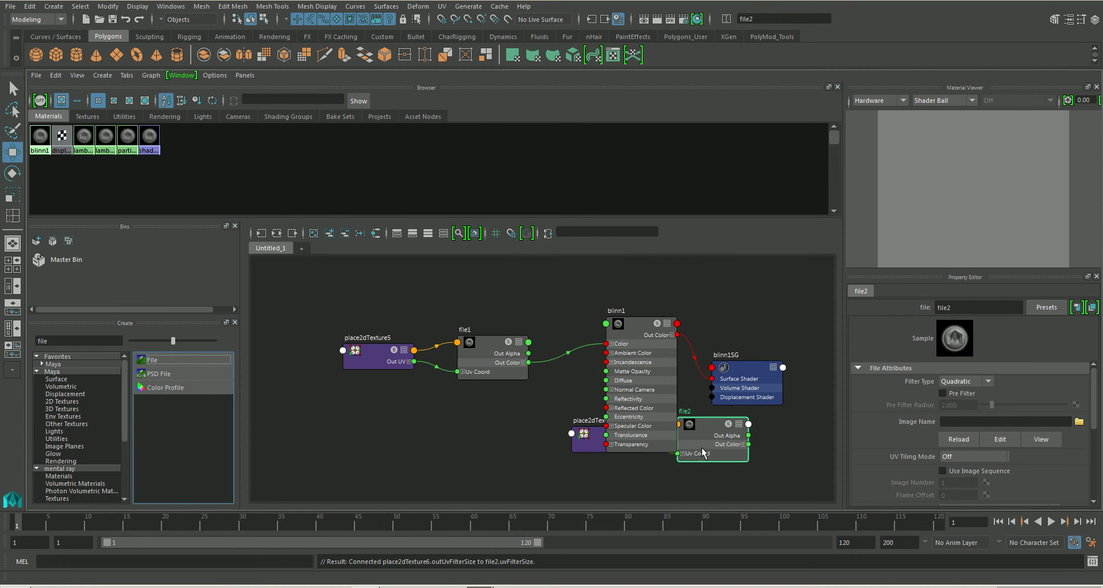
left_click(605, 446, "shift")
left_click_drag(703, 433, 481, 409)
left_click(488, 414)
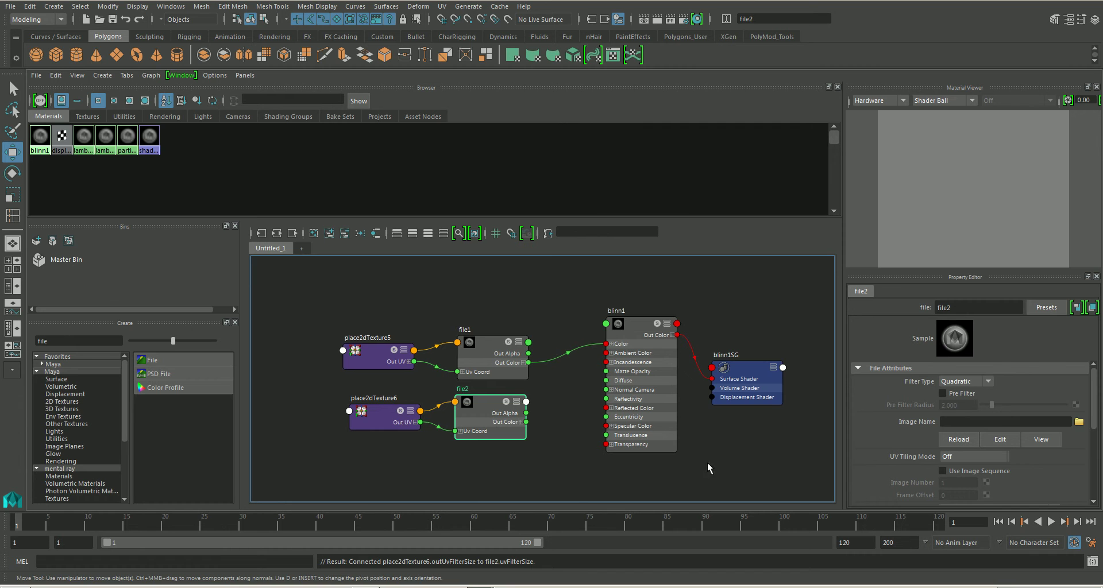
Load Layer_Default_Specular_merged.tif into file2 and connect it to blinn1's Specular Color
left_click(1079, 423)
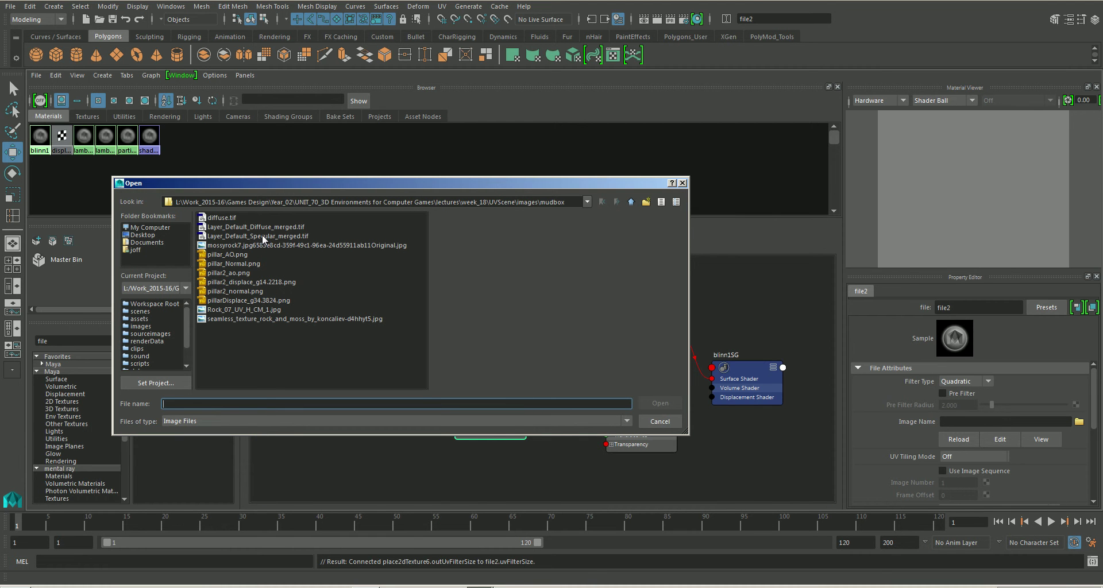
left_click(262, 235)
left_click(661, 402)
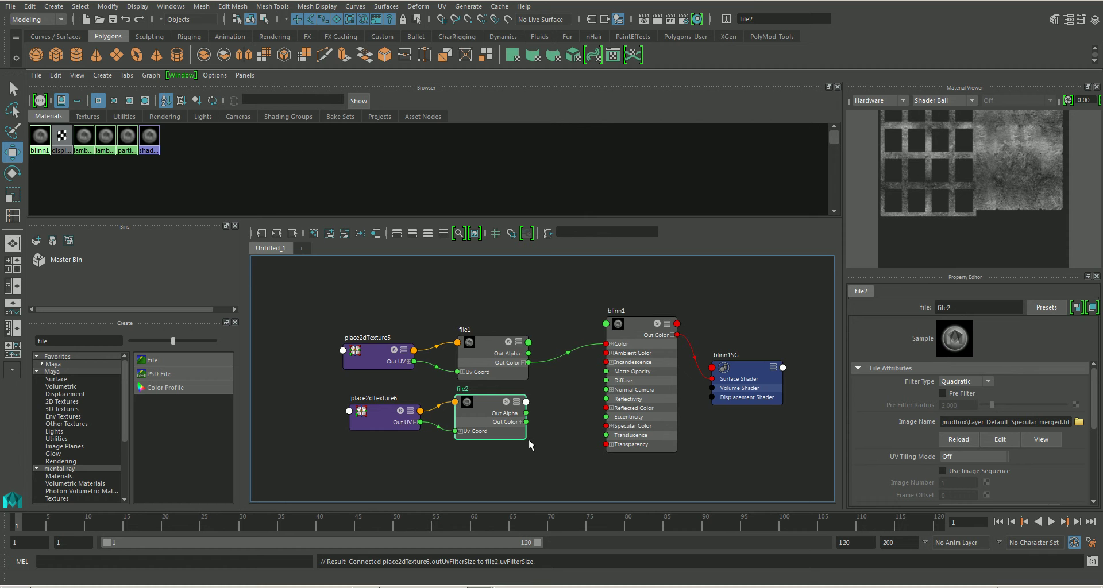
left_click_drag(526, 422, 606, 426)
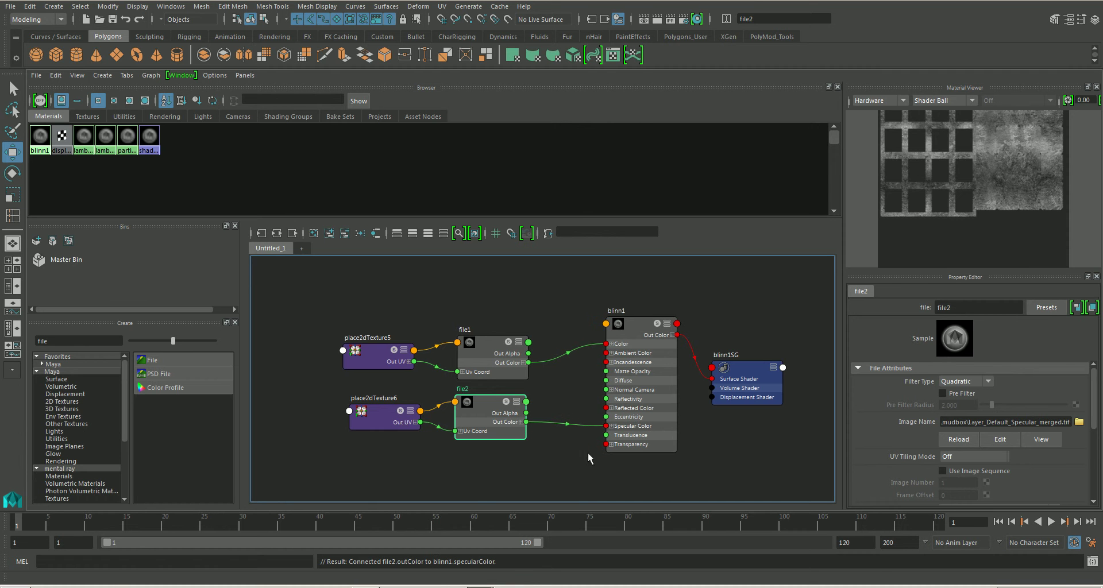
Tidy the layout, grouping the four texture nodes and moving blinn1 up beside them
left_click(639, 327)
left_click_drag(394, 455, 501, 296)
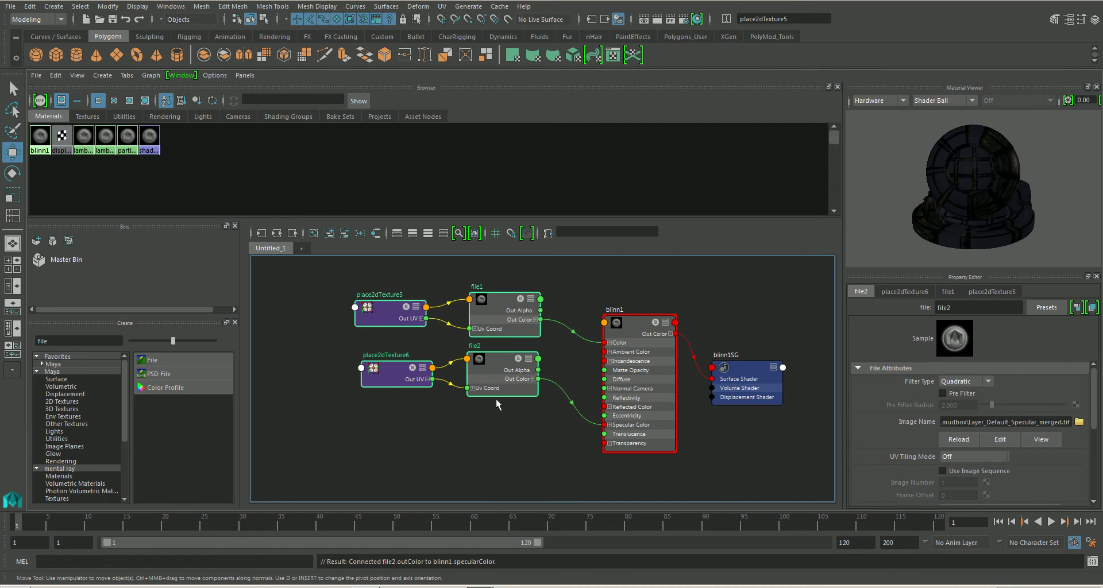
left_click(495, 399)
left_click_drag(630, 332, 639, 313)
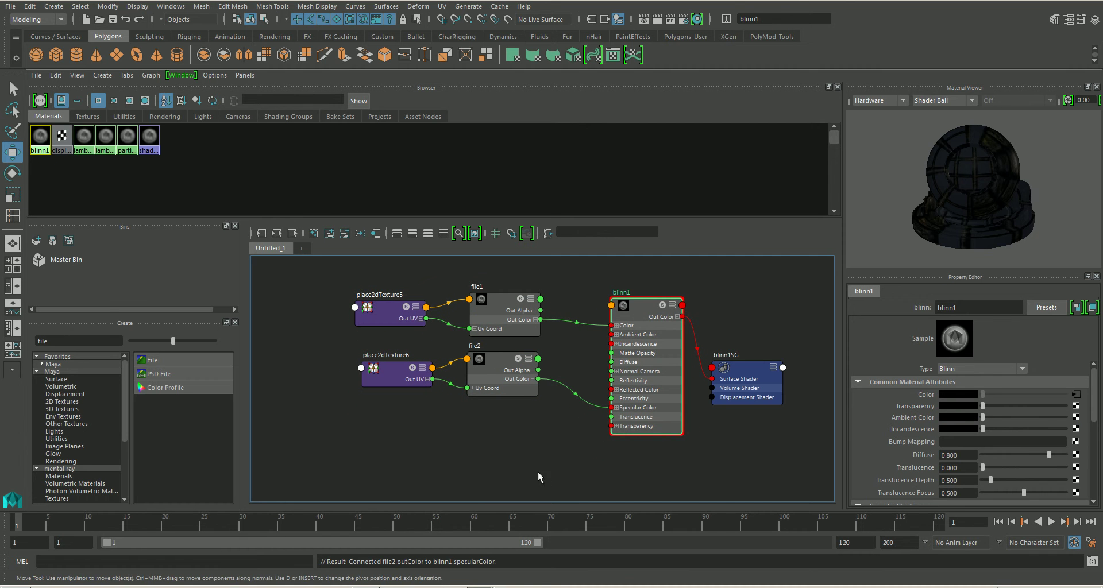
Create a third file texture, file3, and place it with place2dTexture7 below file2
left_click(68, 341)
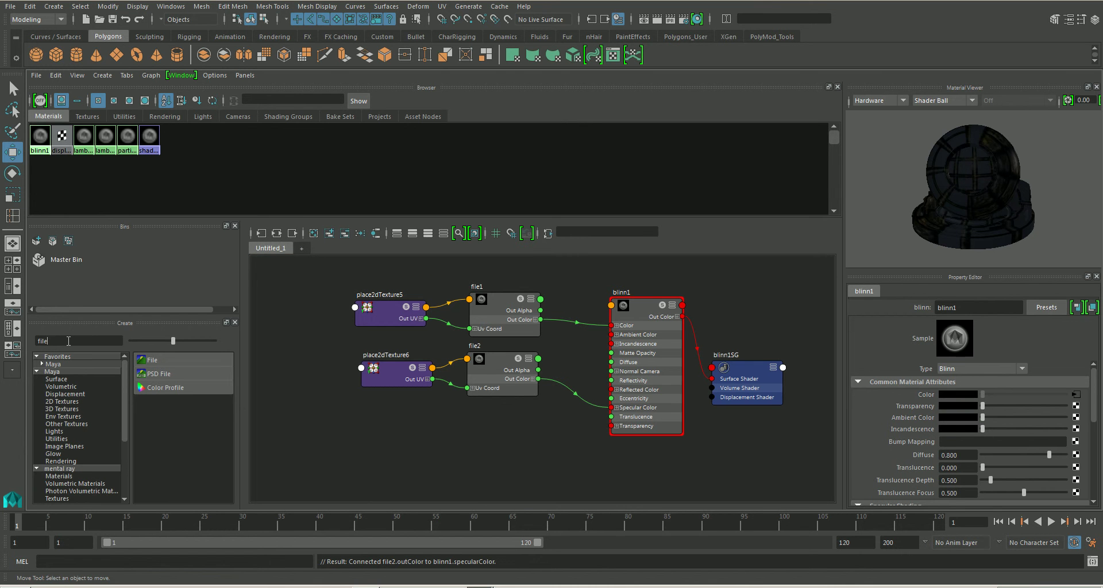
left_click(148, 361)
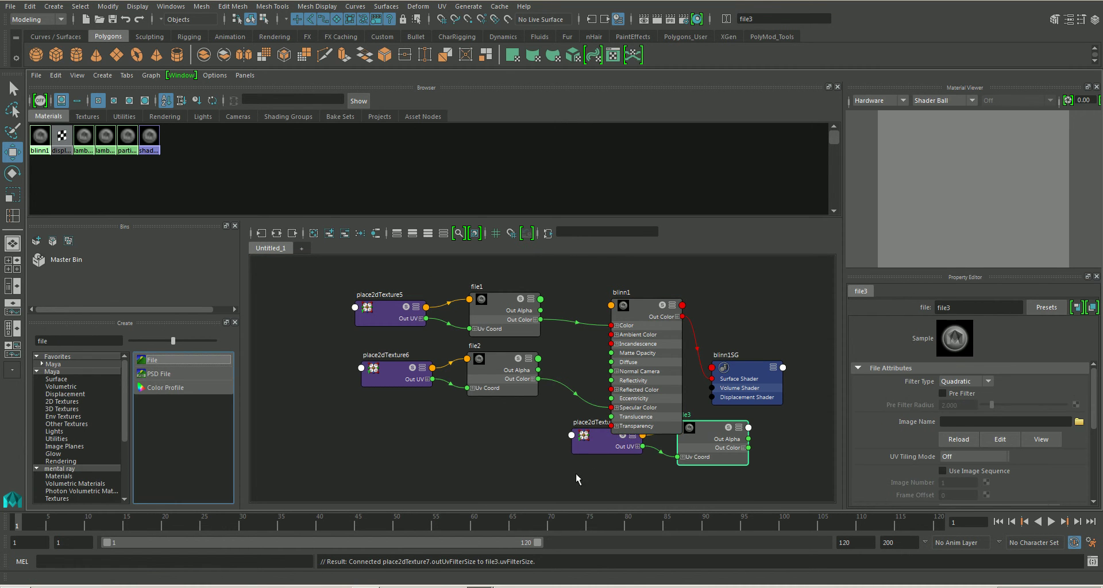
left_click(717, 444)
left_click_drag(716, 444, 504, 442)
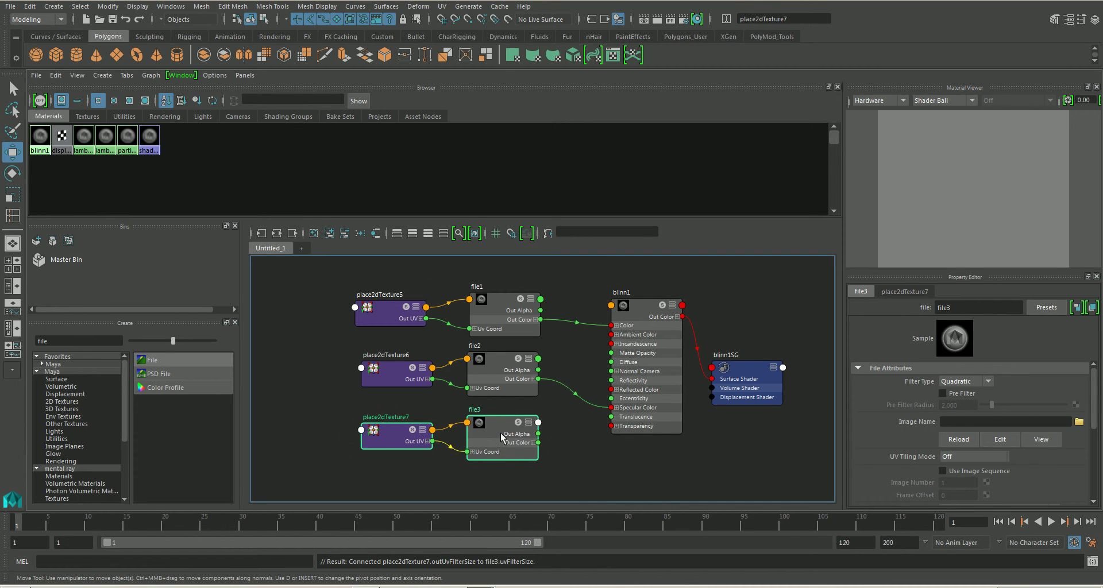
left_click(504, 442)
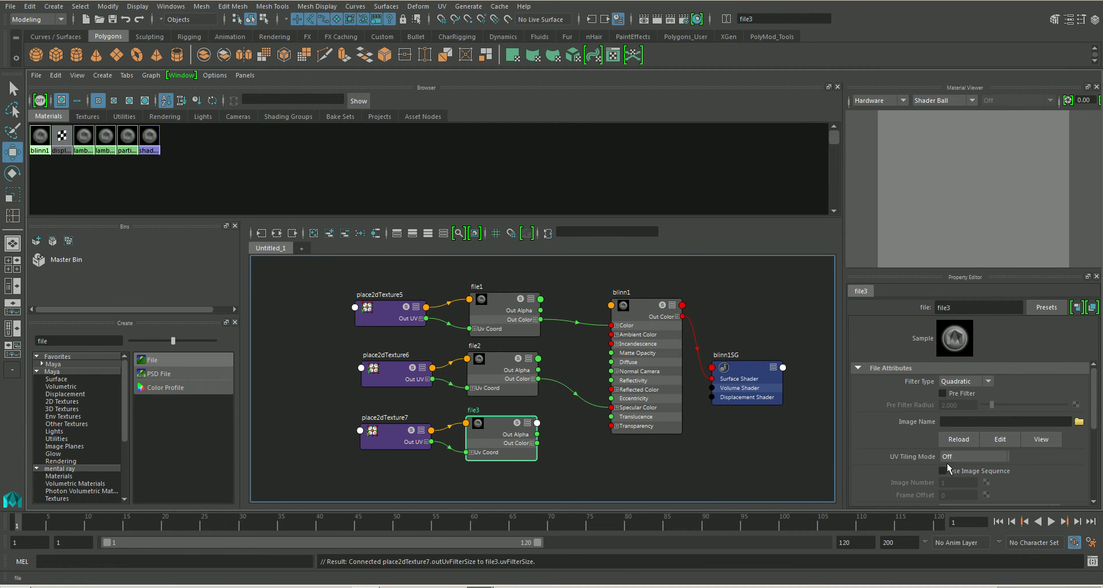
Load pillar2_normal.png into file3, then select blinn1
left_click(1079, 422)
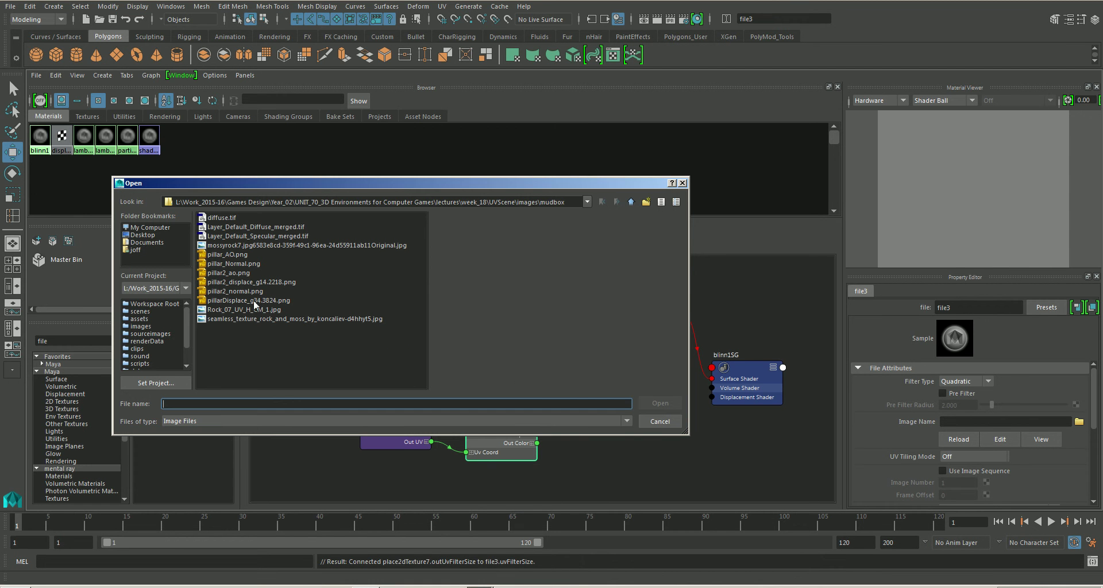
left_click(238, 291)
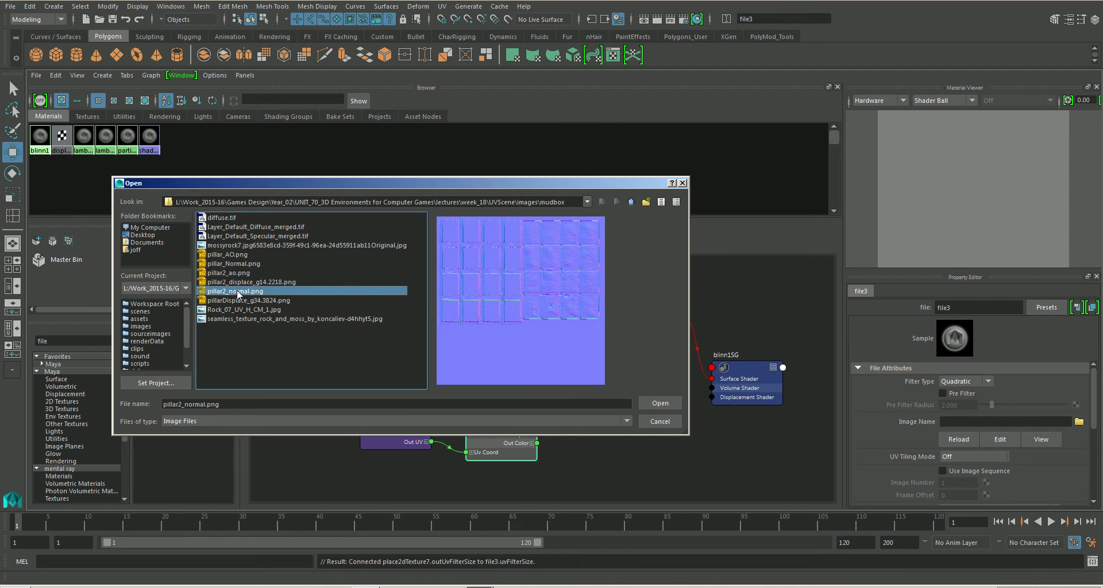
left_click(660, 403)
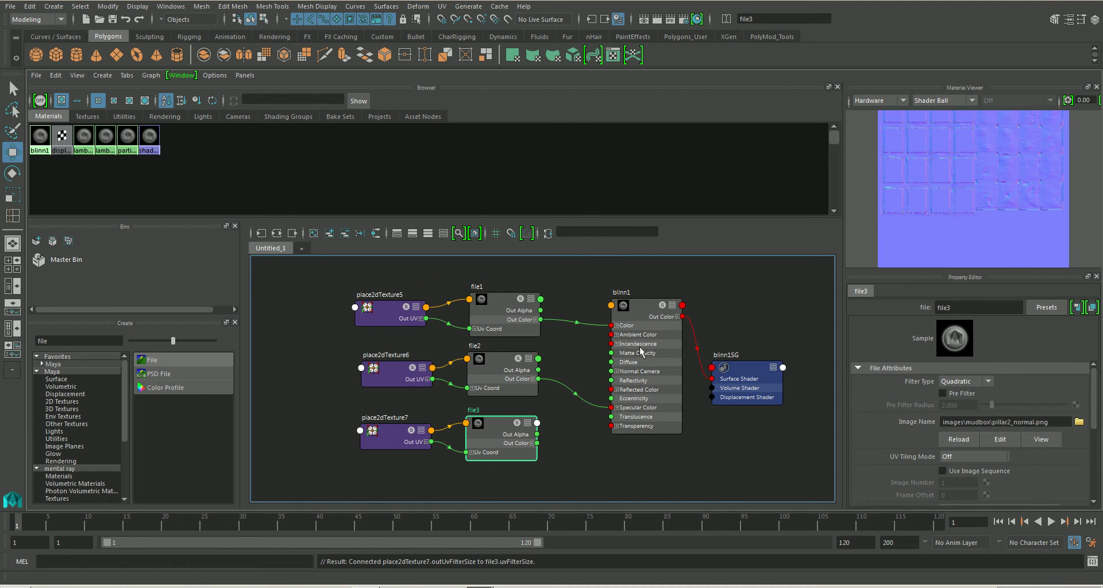
left_click(638, 304)
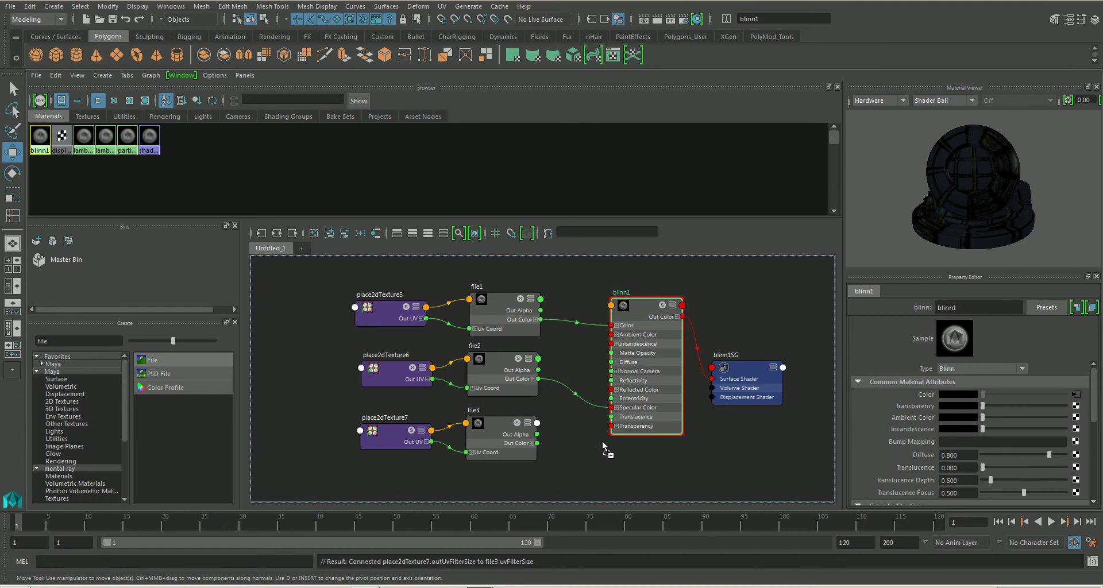
Plug file3 into blinn1's Bump Mapping and arrange file3, place2dTexture7 and bump2d2
left_click_drag(787, 449, 901, 439)
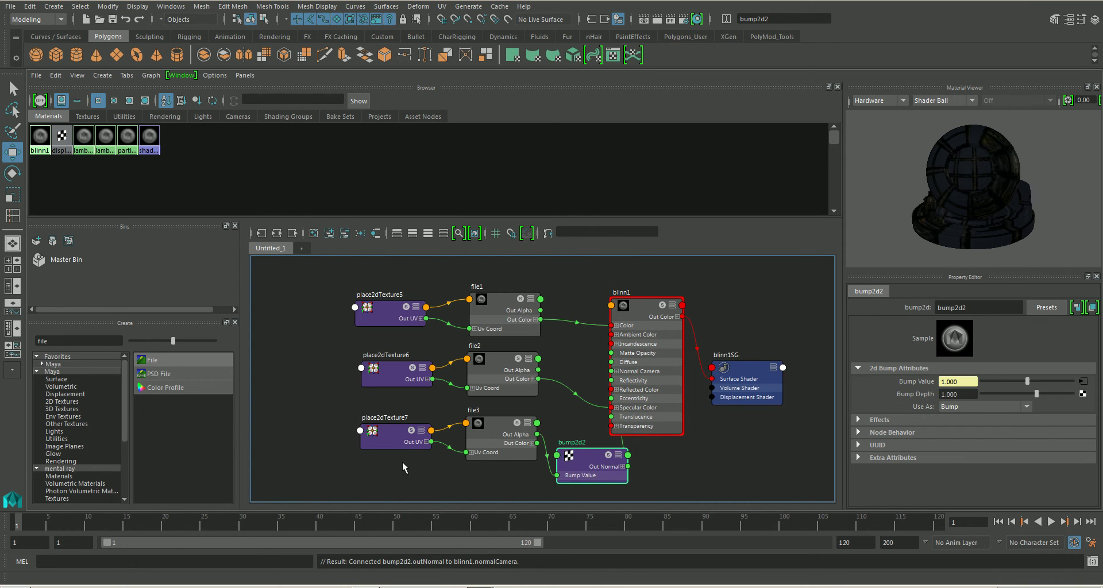
left_click_drag(405, 468, 412, 437)
left_click_drag(593, 467, 528, 444)
Set bump2d2's Use As to Tangent Space Normals
left_click(1025, 407)
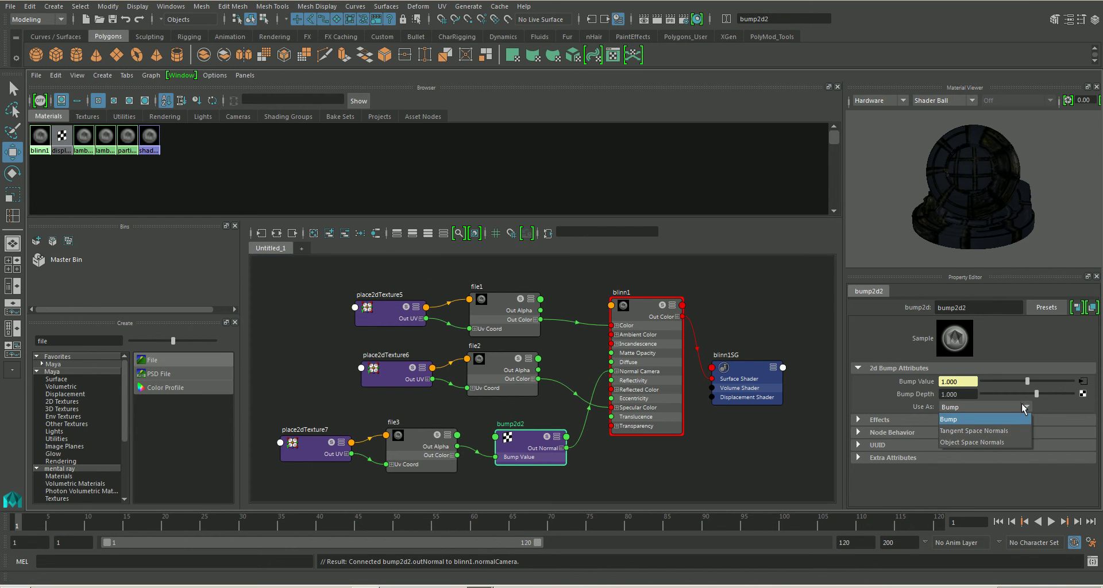
left_click(994, 441)
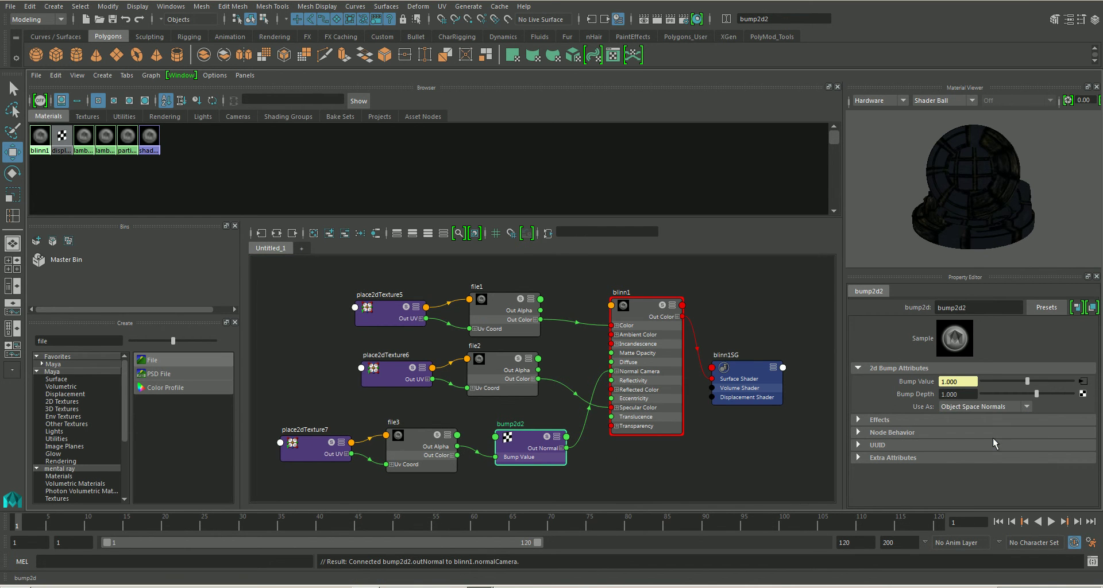
left_click(1016, 407)
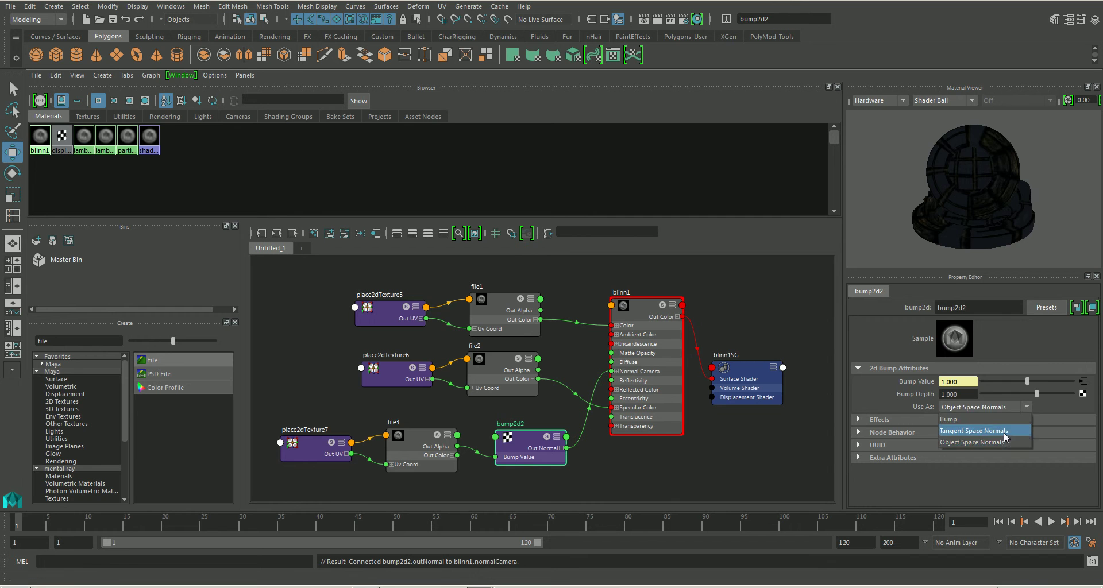
left_click(1003, 432)
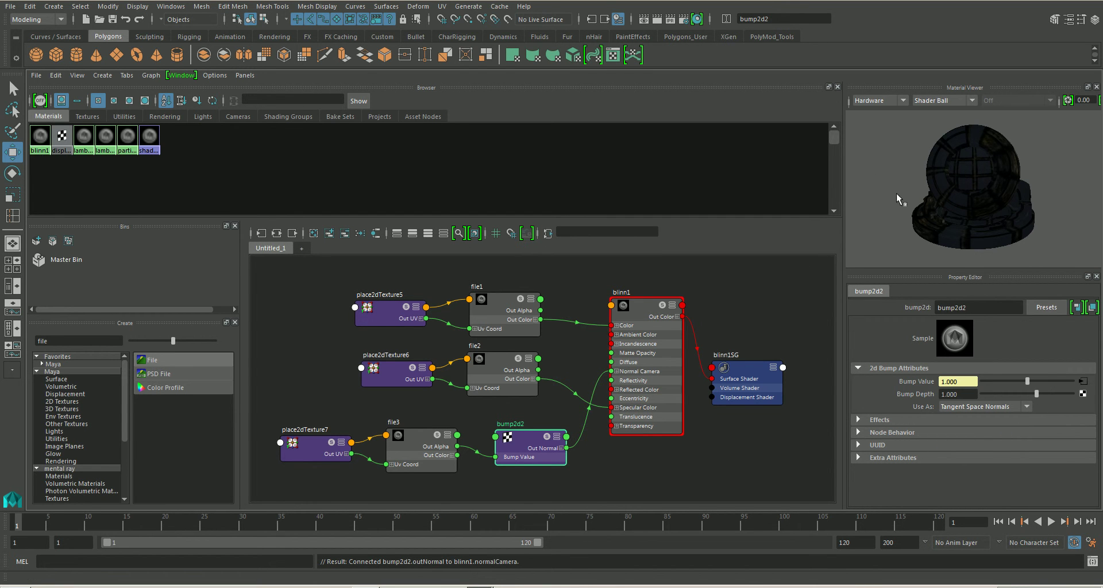
key("space")
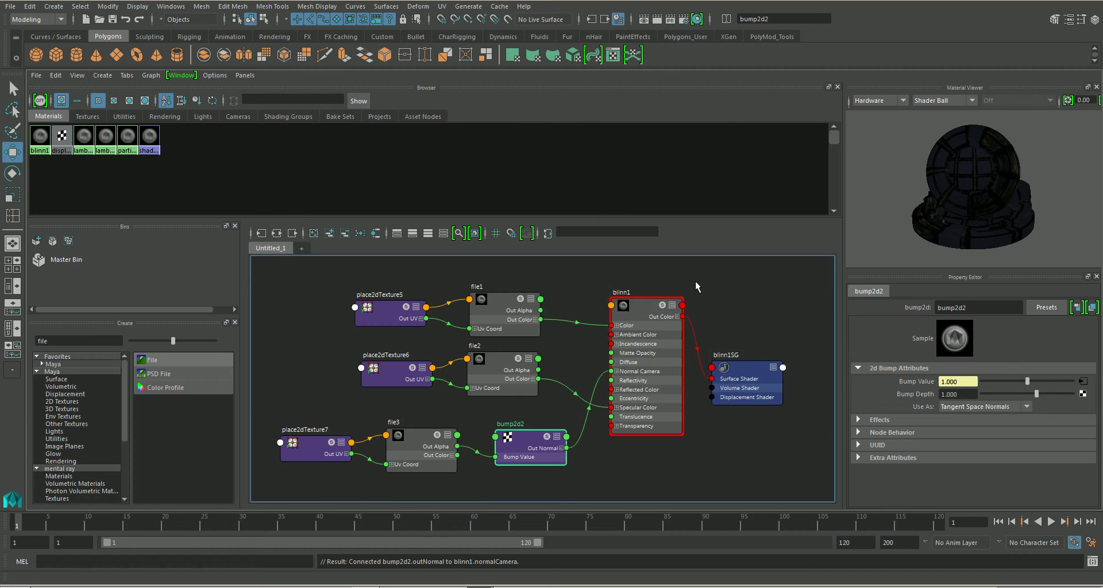
Bring up the persp view and drag blinn1 onto both pillars, pillar_midRes and pCube3
key("space")
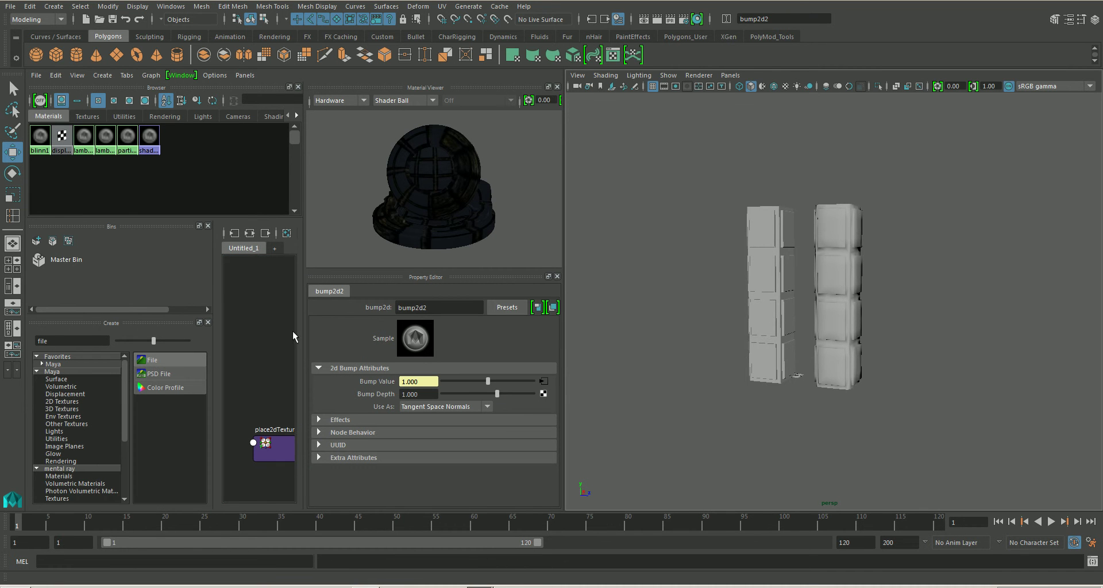
middle_click_drag(50, 153, 680, 358)
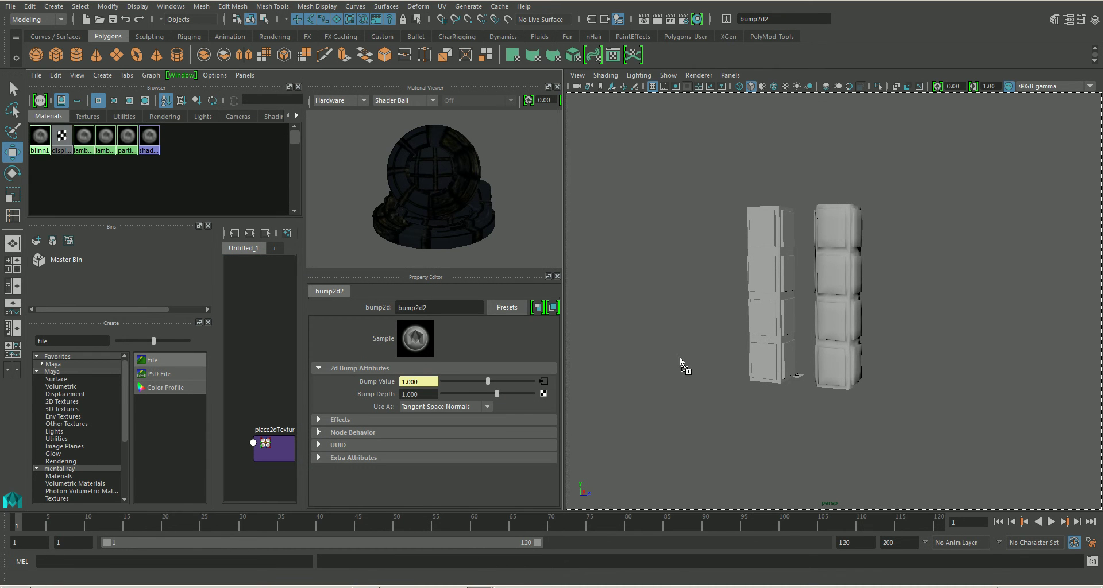
middle_click_drag(813, 340, 814, 341)
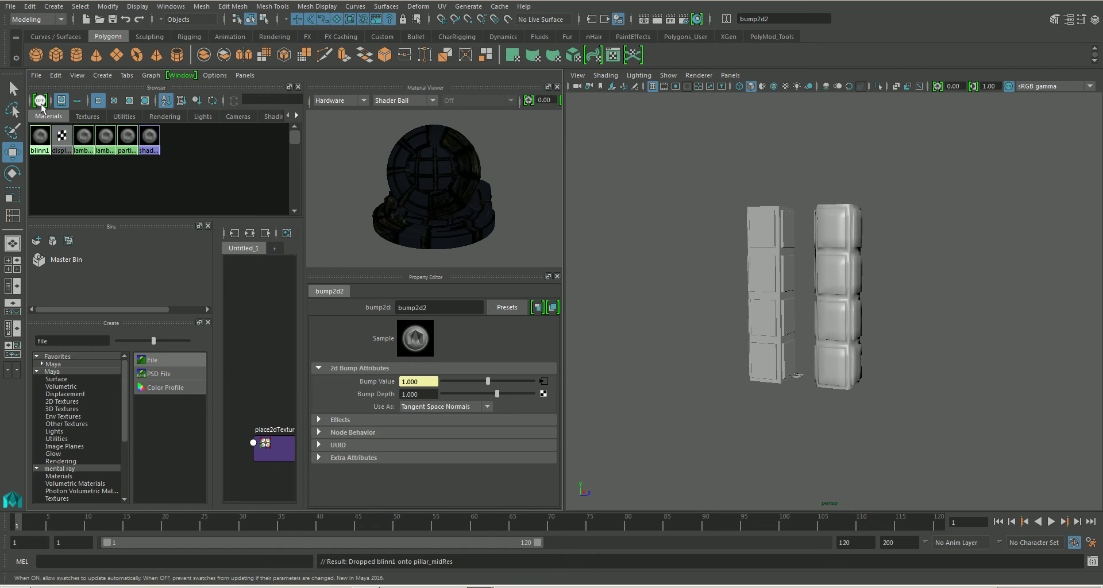
middle_click_drag(48, 135, 752, 350)
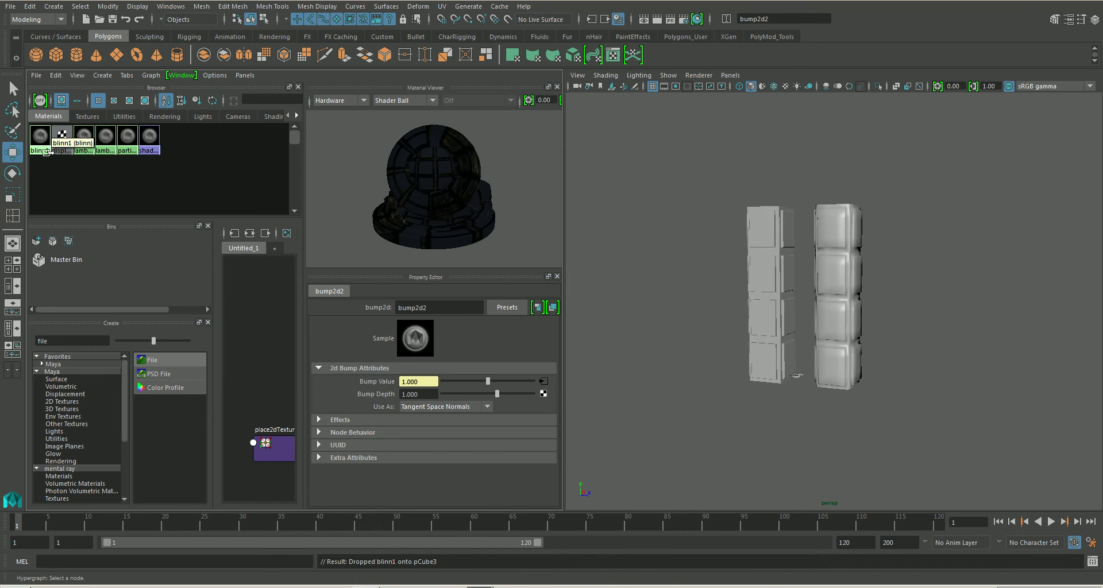
middle_click_drag(40, 137, 781, 402)
Turn on textured display with 6 and orbit around the pillars to inspect their stone textures
key("6")
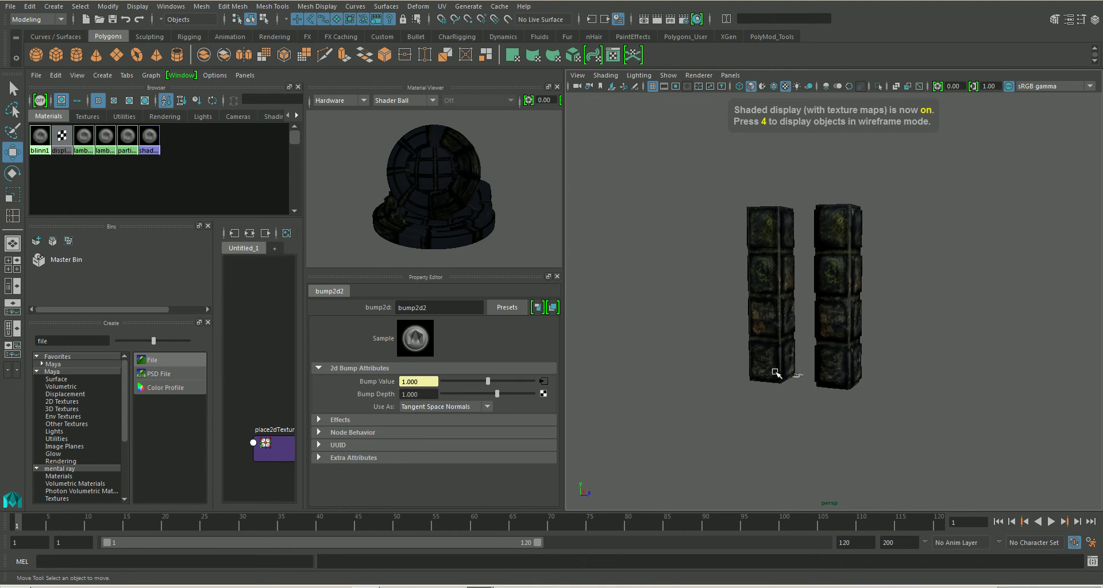
left_click_drag(818, 357, 856, 360, "alt")
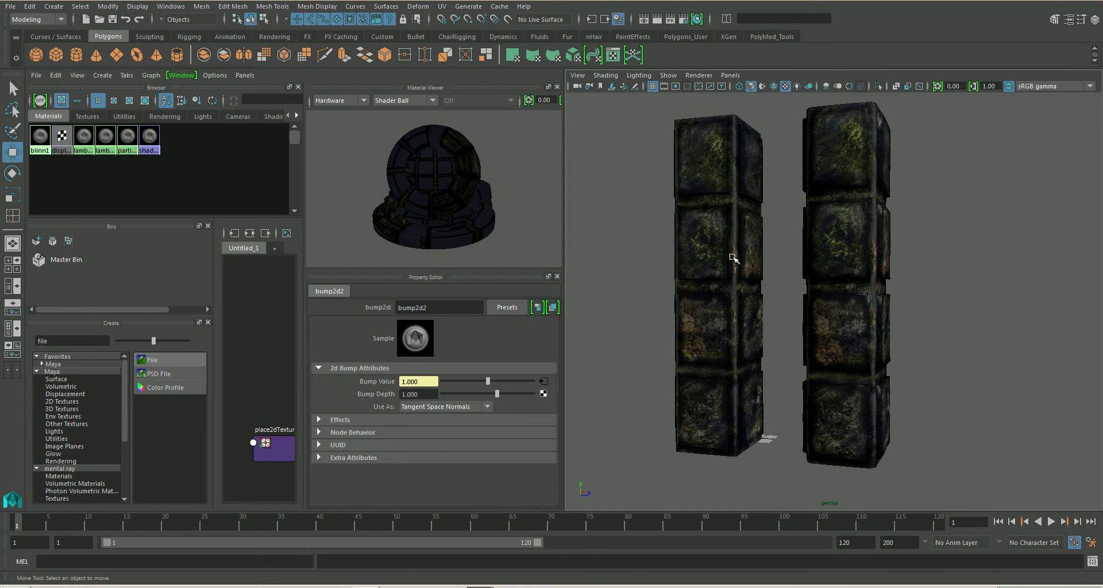
left_click_drag(733, 258, 729, 313, "alt")
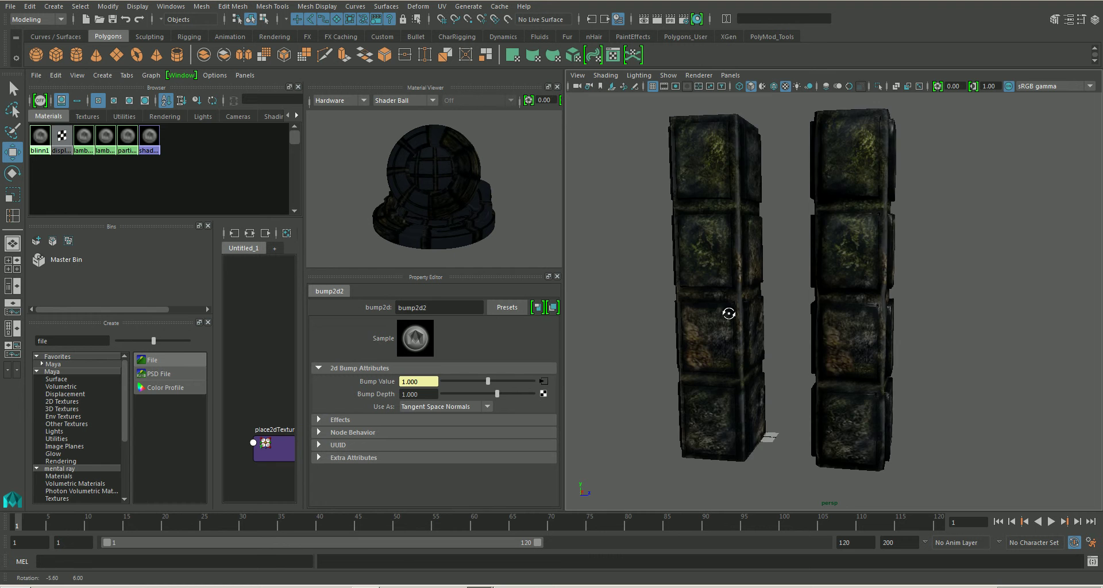
right_click_drag(728, 313, 752, 283, "alt")
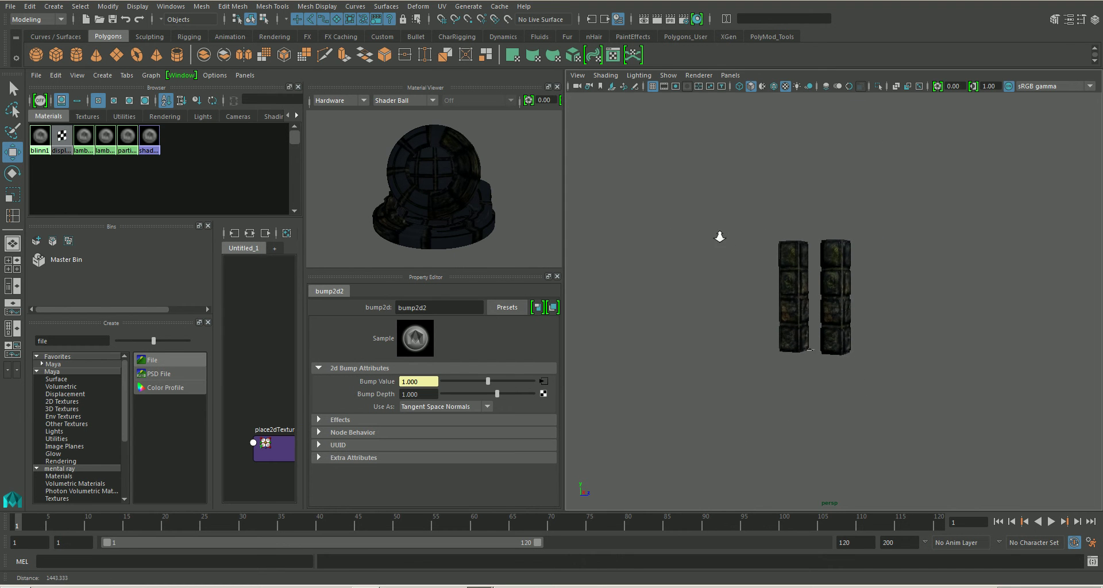
right_click_drag(809, 308, 857, 328, "alt")
left_click_drag(841, 328, 827, 331, "alt")
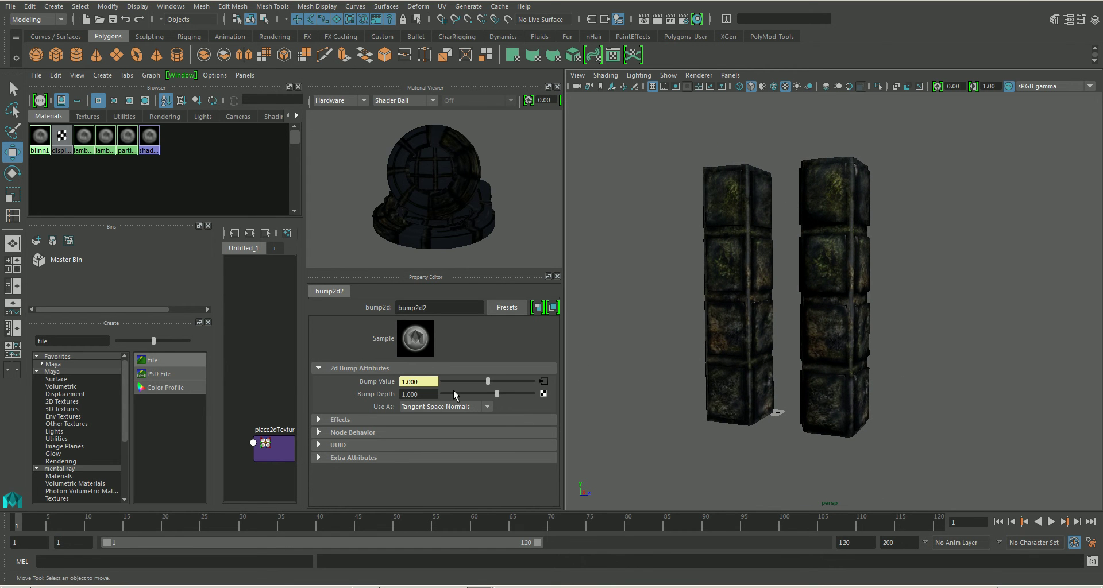
left_click(487, 406)
left_click(471, 440)
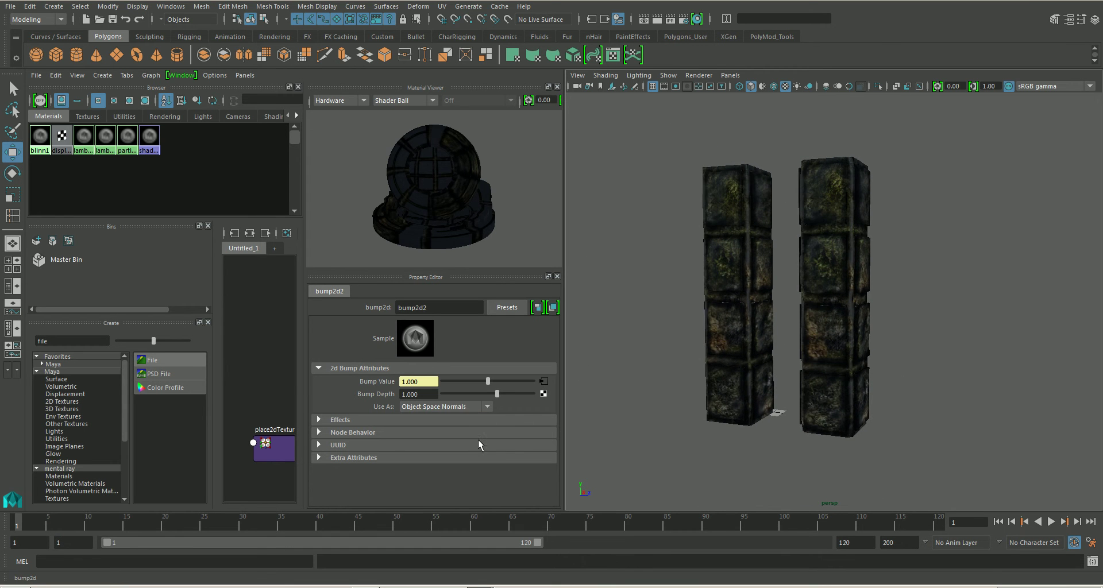
right_click_drag(770, 364, 827, 402, "alt")
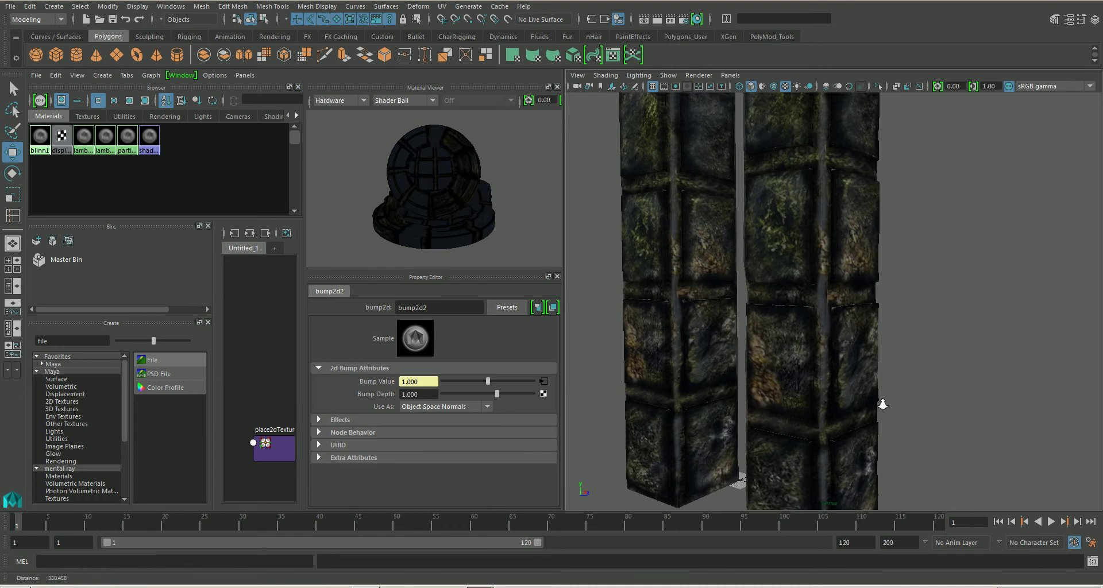
left_click_drag(829, 404, 871, 347, "alt")
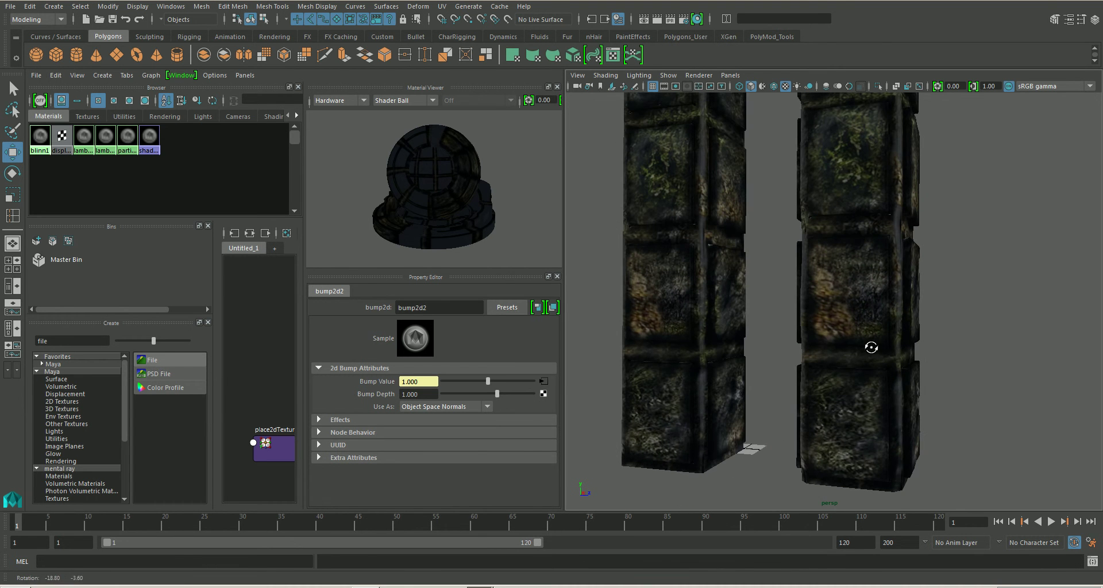
left_click(488, 407)
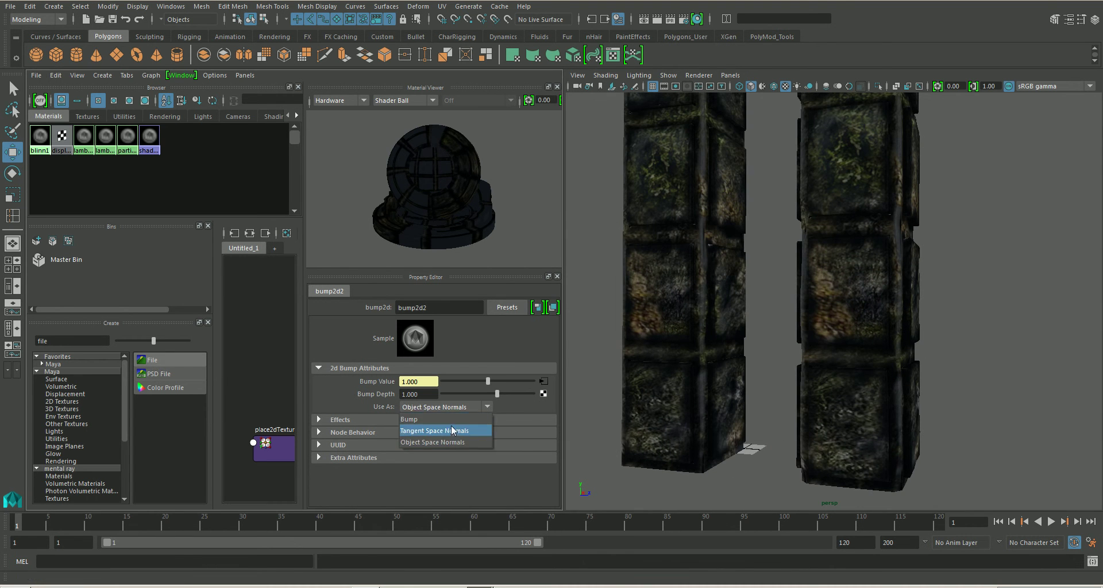
left_click(457, 428)
scroll(866, 412, "down", 5)
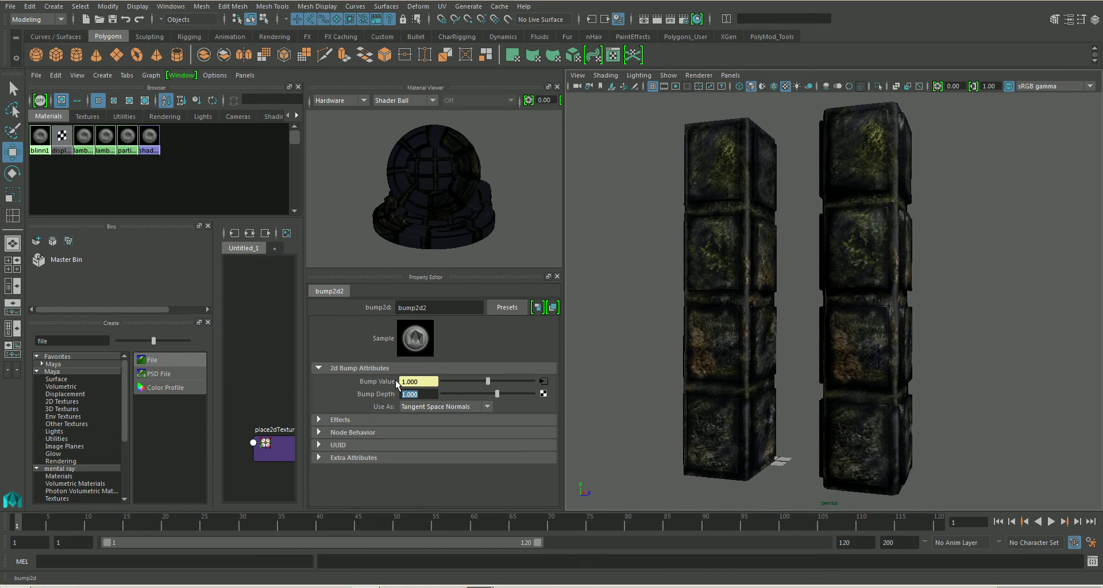
key("Return")
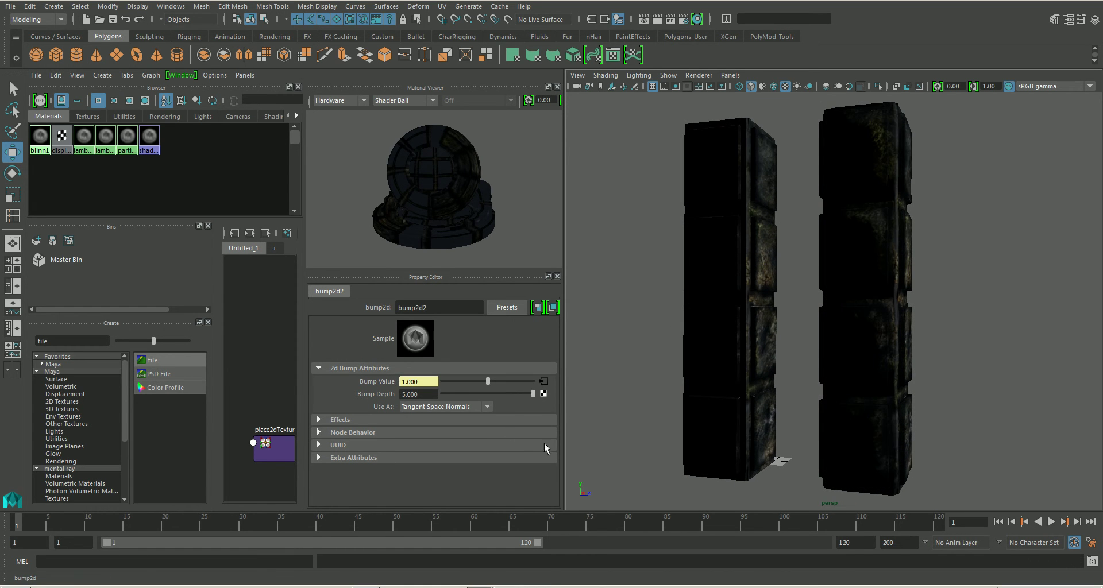
mouse_move(833, 412)
left_mouse_down("alt")
mouse_move(744, 411)
mouse_move(788, 401)
mouse_move(829, 418)
mouse_move(849, 409)
left_mouse_up("alt")
right_click_drag(850, 412, 856, 415, "alt")
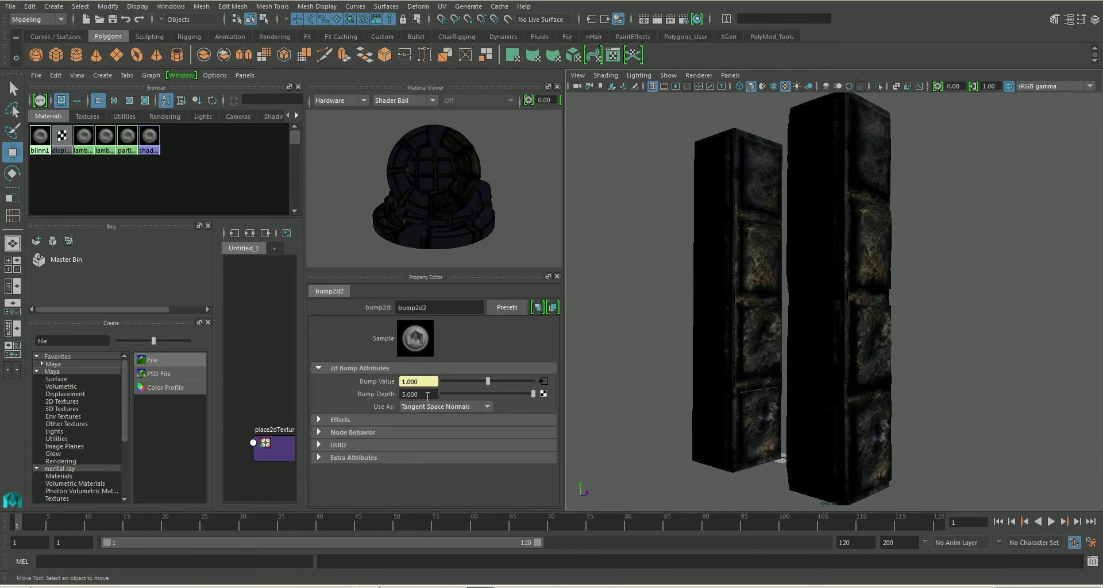
left_click_drag(428, 396, 370, 391)
type("1")
key("Return")
right_click_drag(904, 345, 866, 344, "alt")
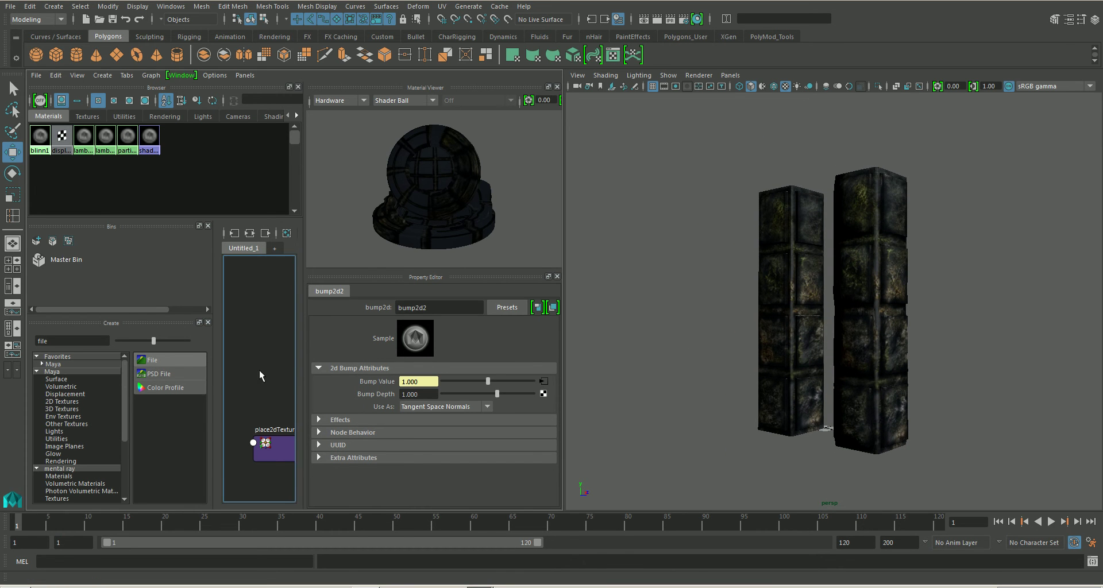
Create a new file texture, file4, and place it below the shader network
key("space")
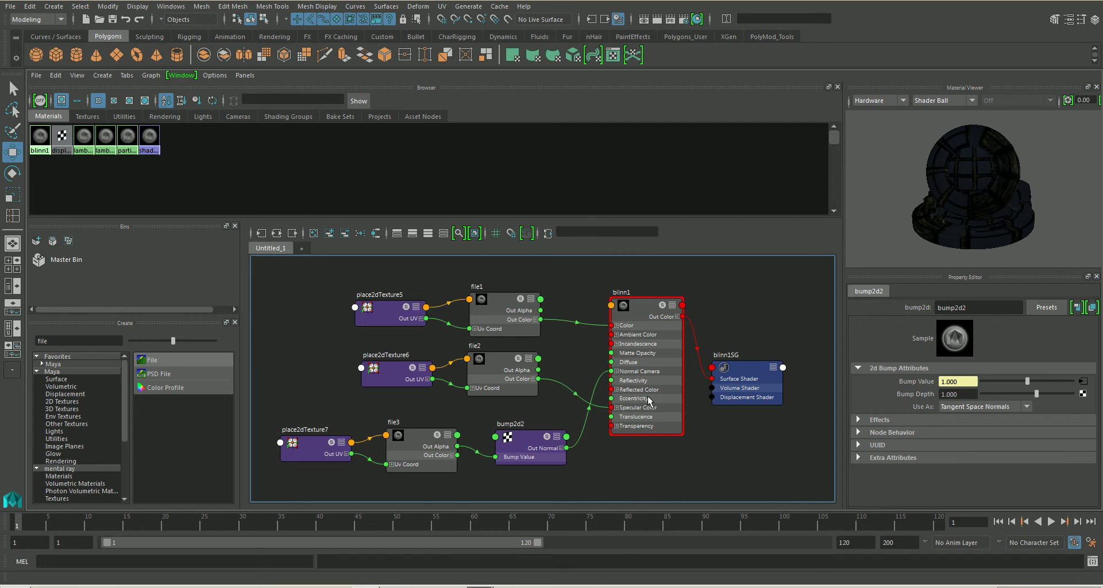
scroll(624, 361, "down", 3)
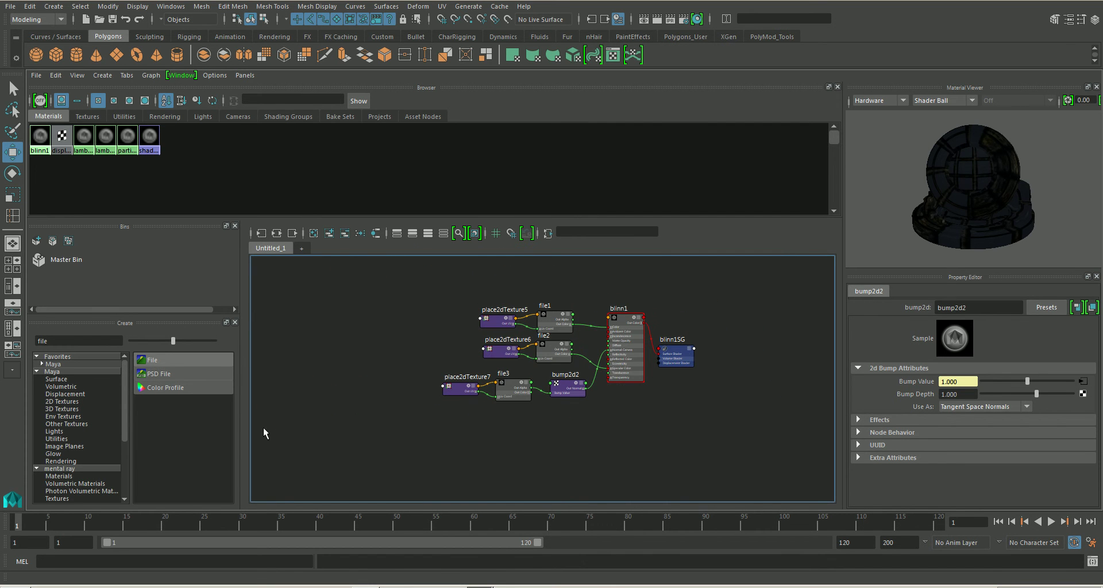
left_click(150, 360)
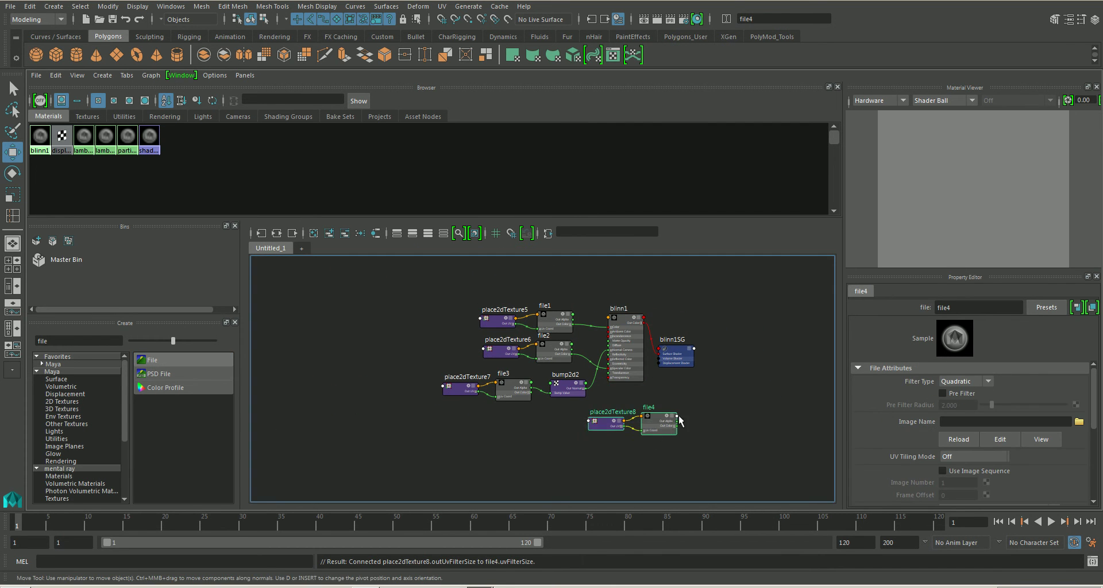
left_click_drag(678, 415, 520, 425)
left_click(571, 446)
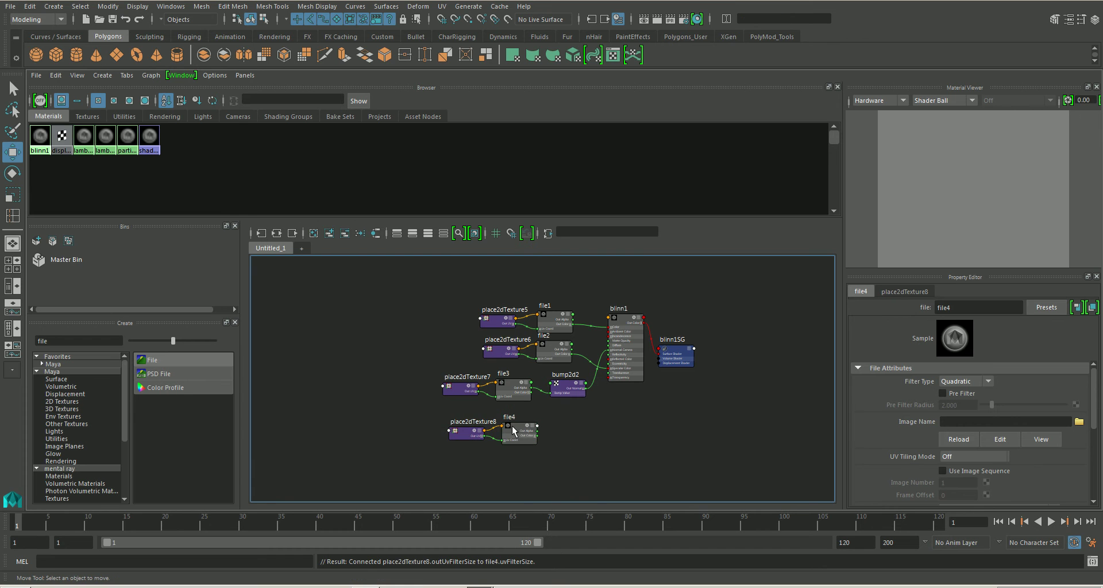
left_click(512, 425)
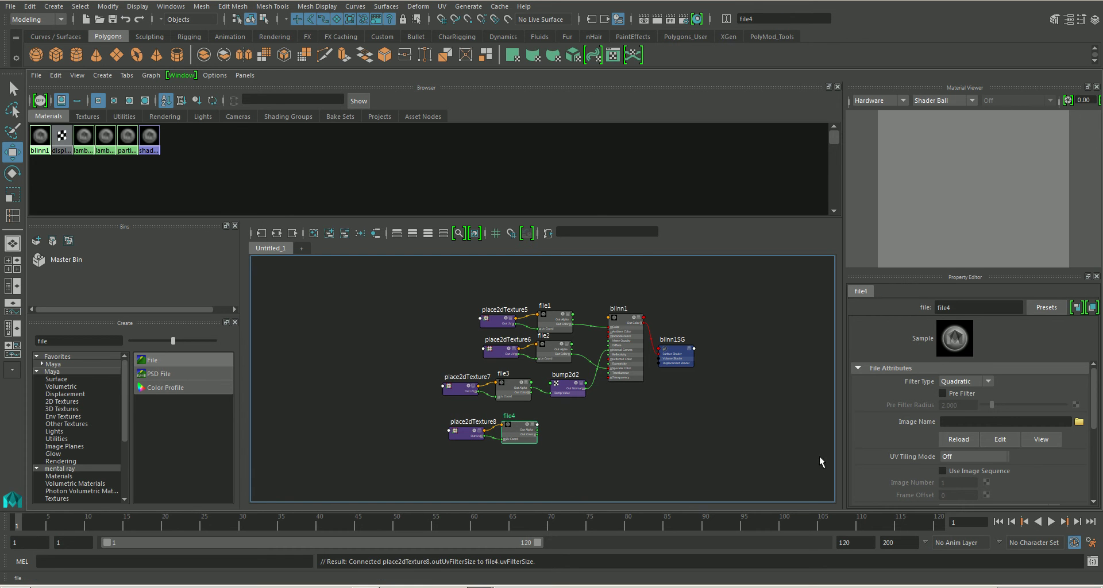
Load pillarDisplace_g34.3824.png into file4
left_click(1079, 421)
left_click(232, 300)
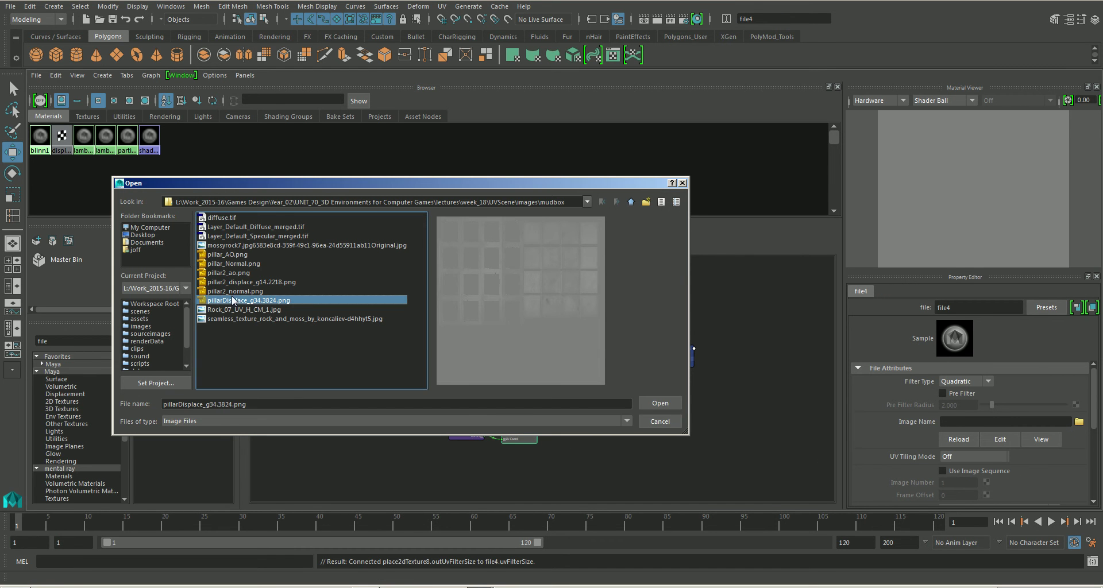
left_click(656, 404)
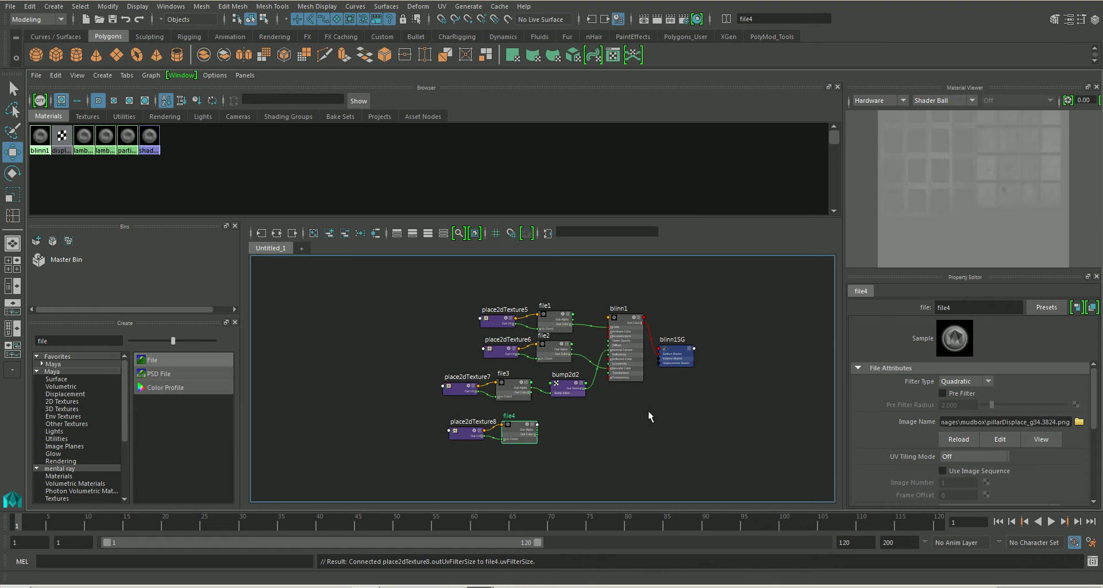
left_click_drag(535, 426, 567, 421)
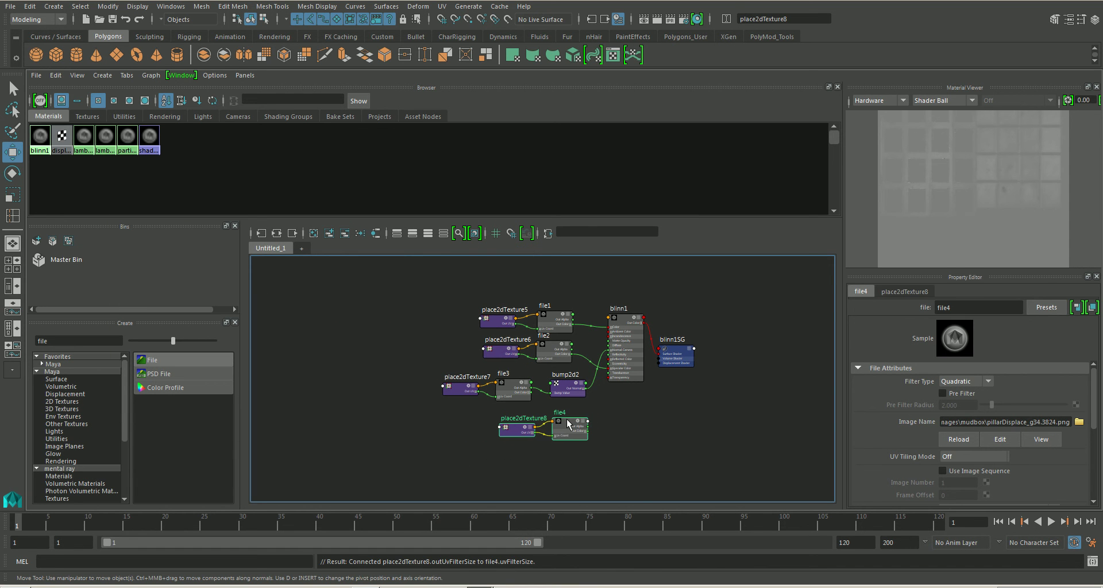
left_click(639, 431)
Connect file4 as blinn1SG's displacement, creating displacementShader2, then delete its link to blinn1SG
key("a")
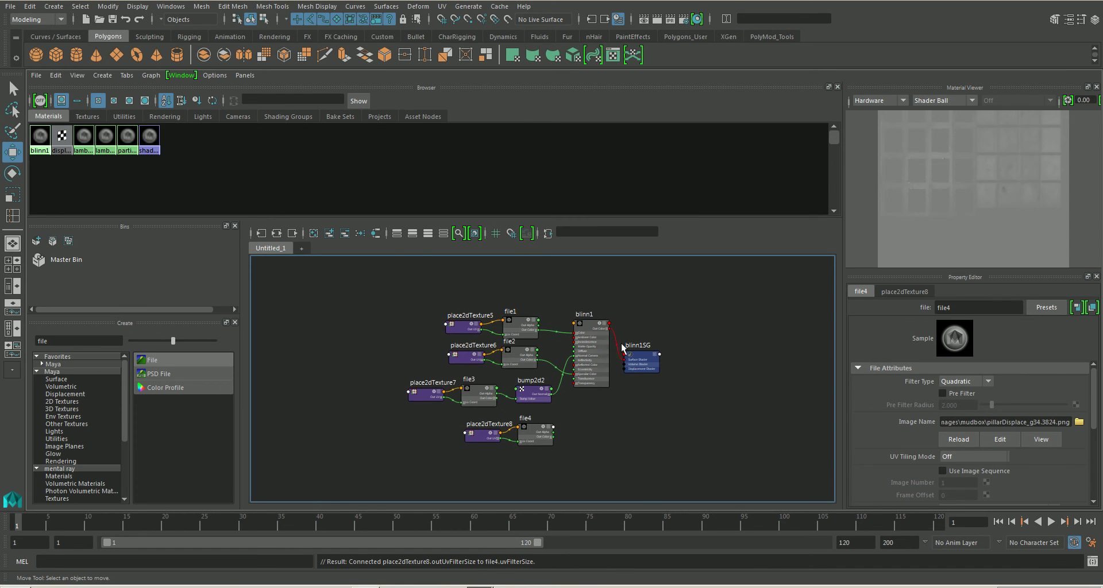
left_click_drag(644, 369, 649, 344)
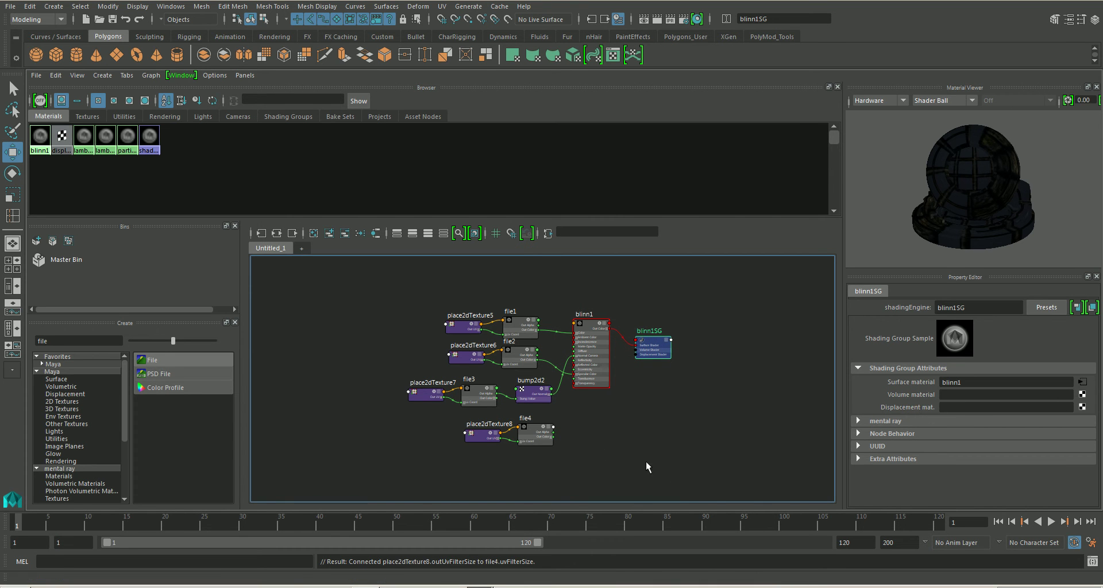
middle_click_drag(536, 429, 908, 407)
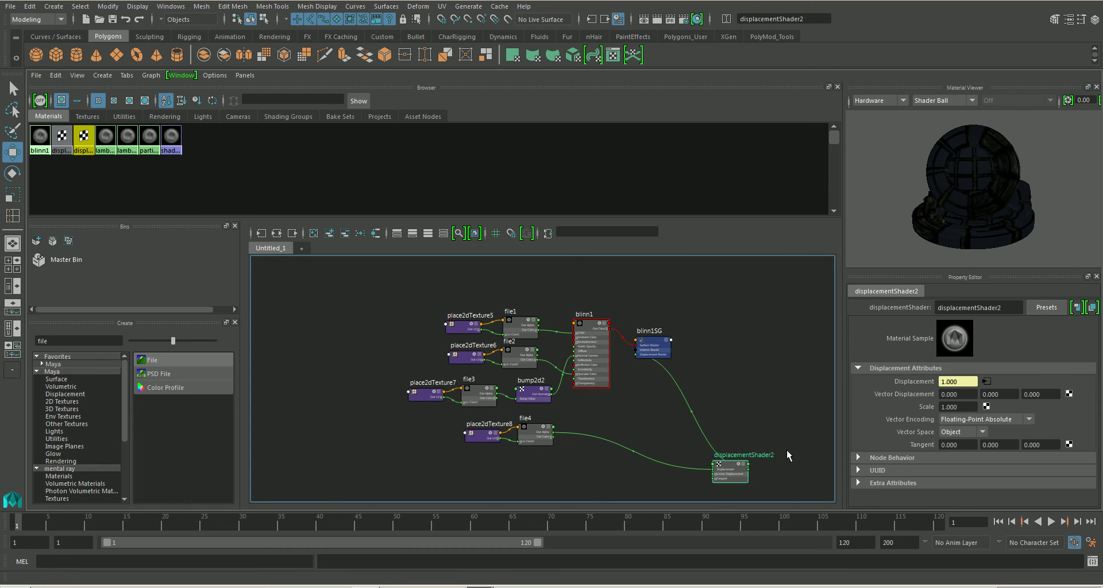
left_click_drag(714, 463, 607, 428)
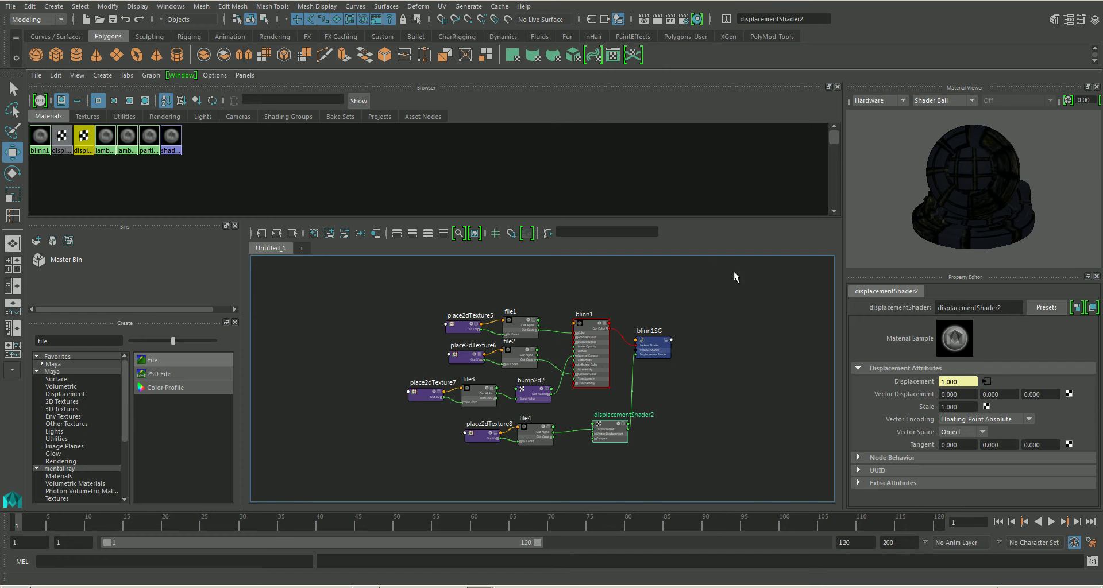
left_click_drag(628, 395, 630, 397)
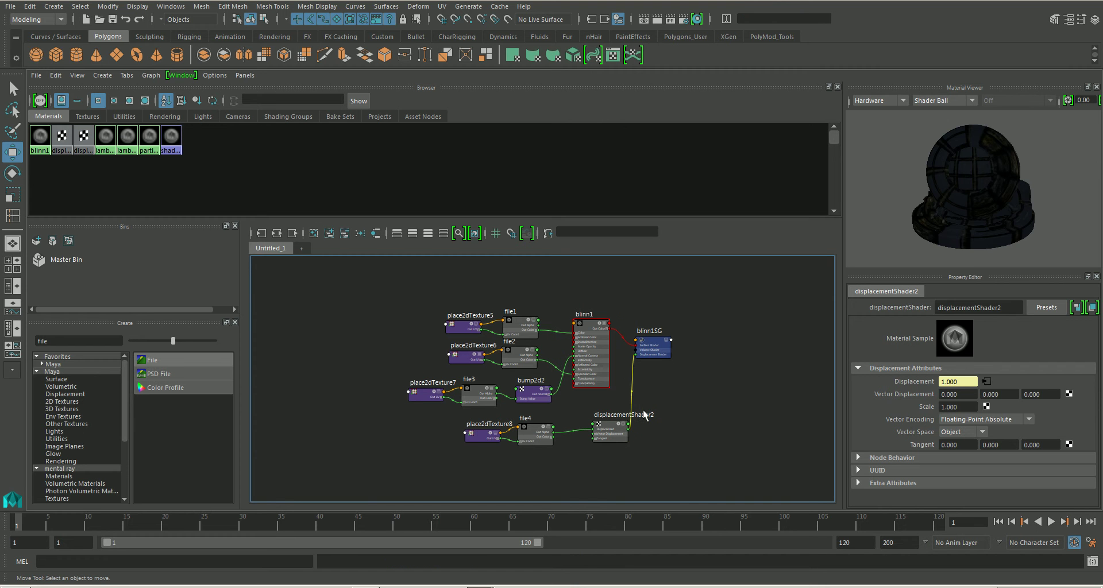
key("Delete")
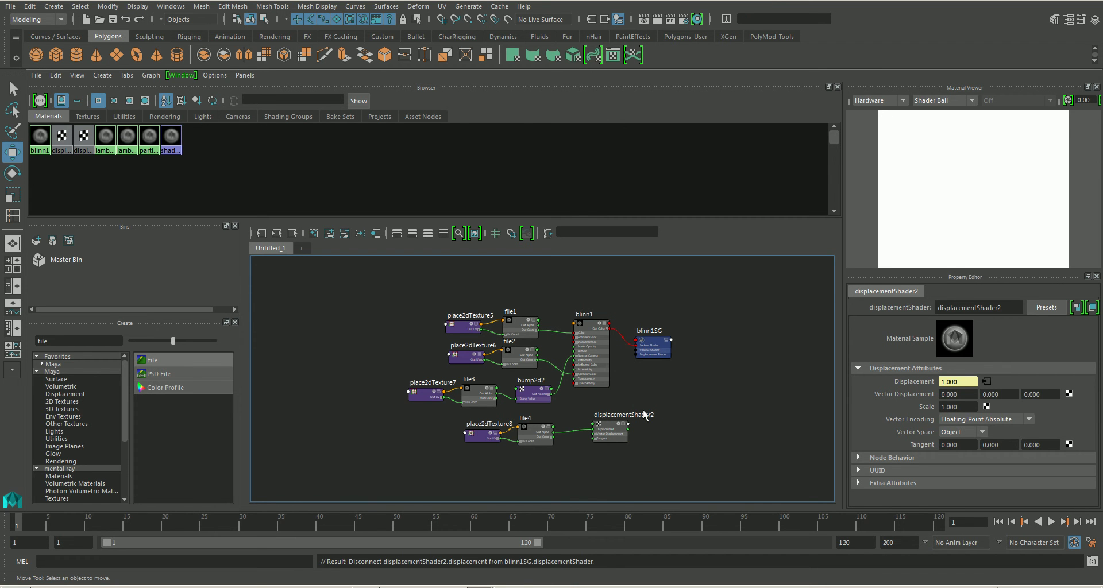
left_click(598, 325)
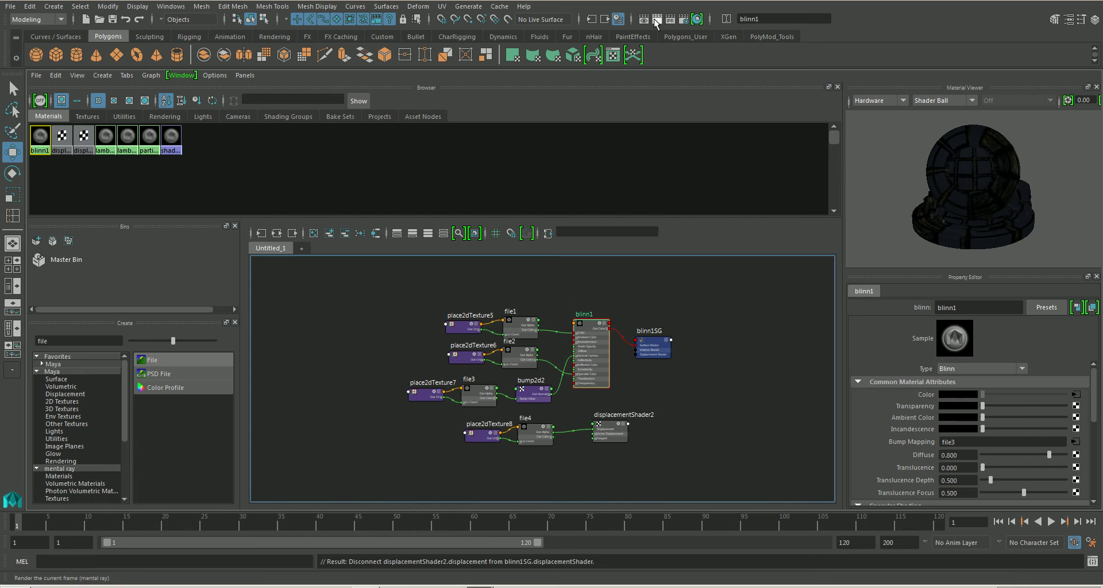
key("space")
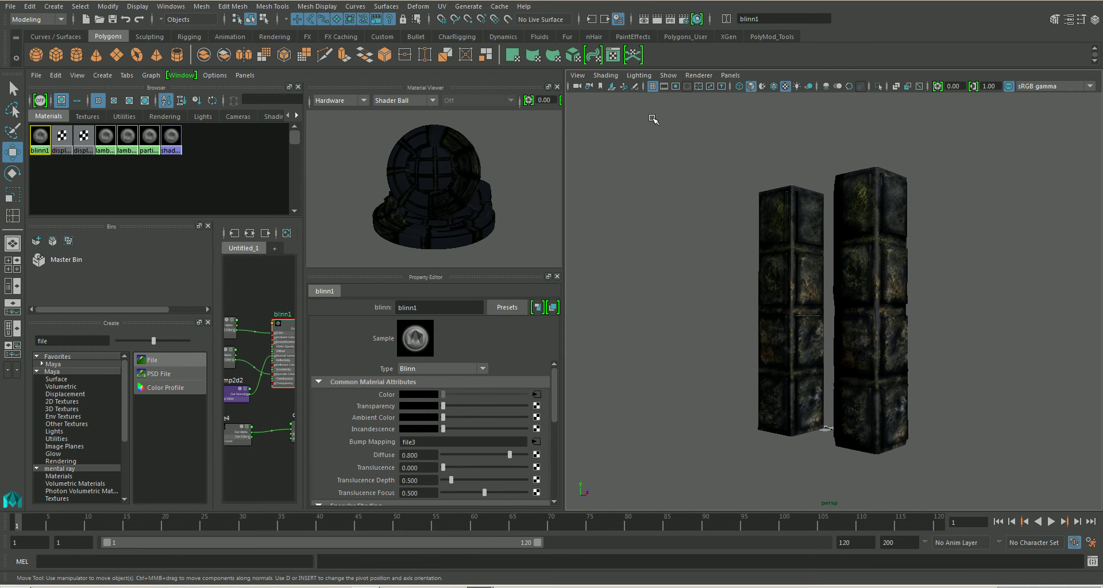
left_click(657, 19)
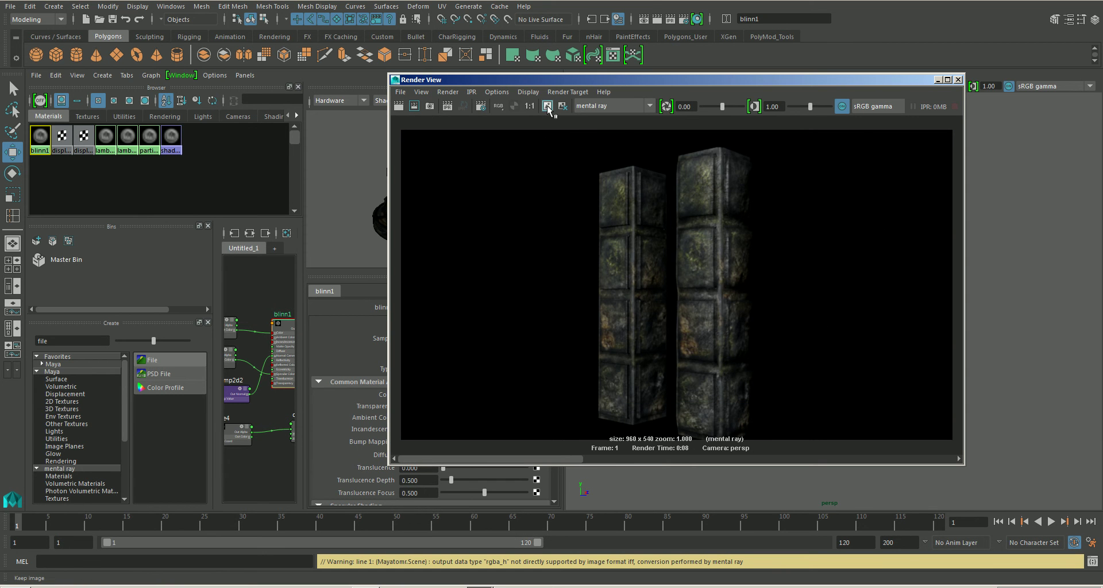
left_click(957, 80)
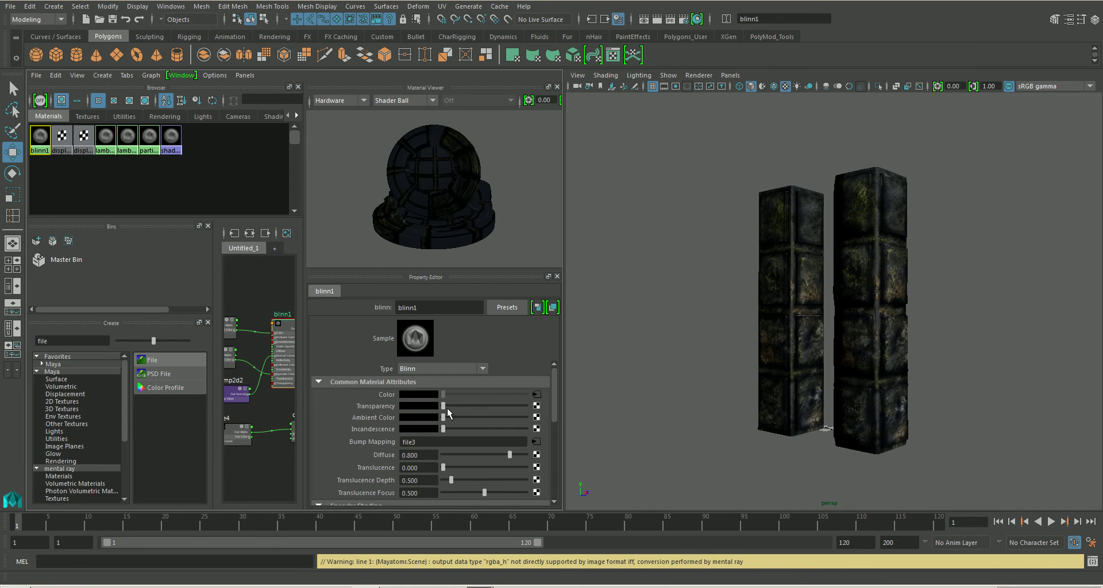
left_click(269, 458)
Delete and undo displacementShader2 to restore its blinn1SG link, then return to the perspective layout
key("space")
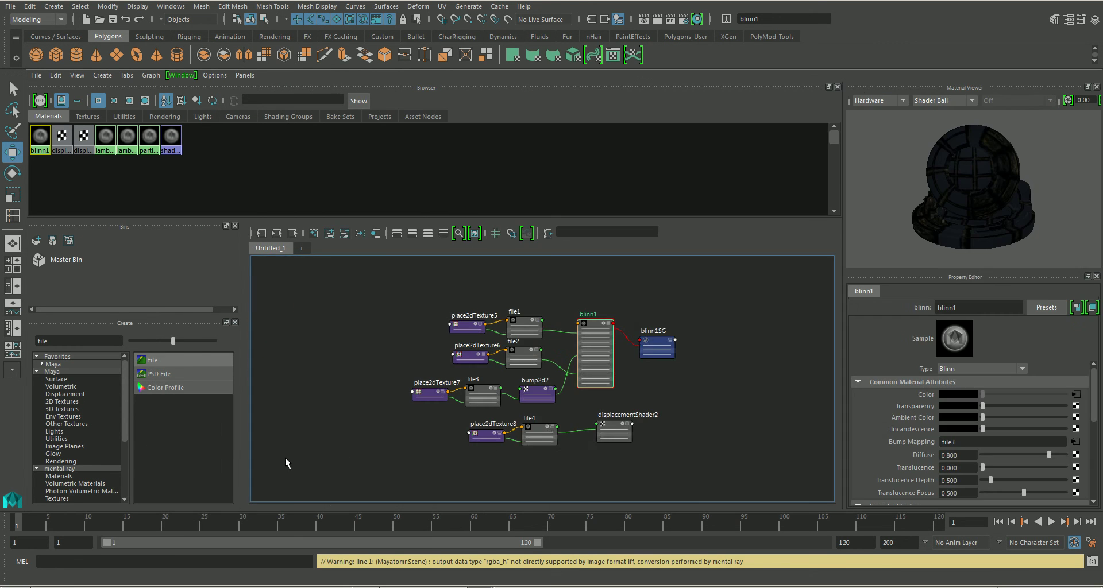
left_click_drag(613, 427, 664, 422)
key("Delete")
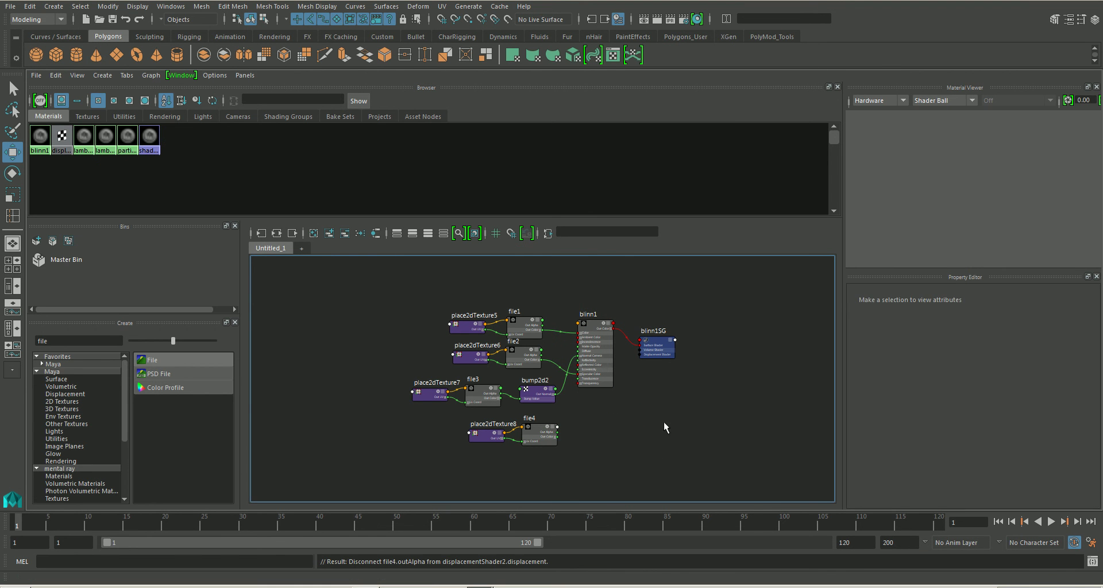
left_click(661, 340)
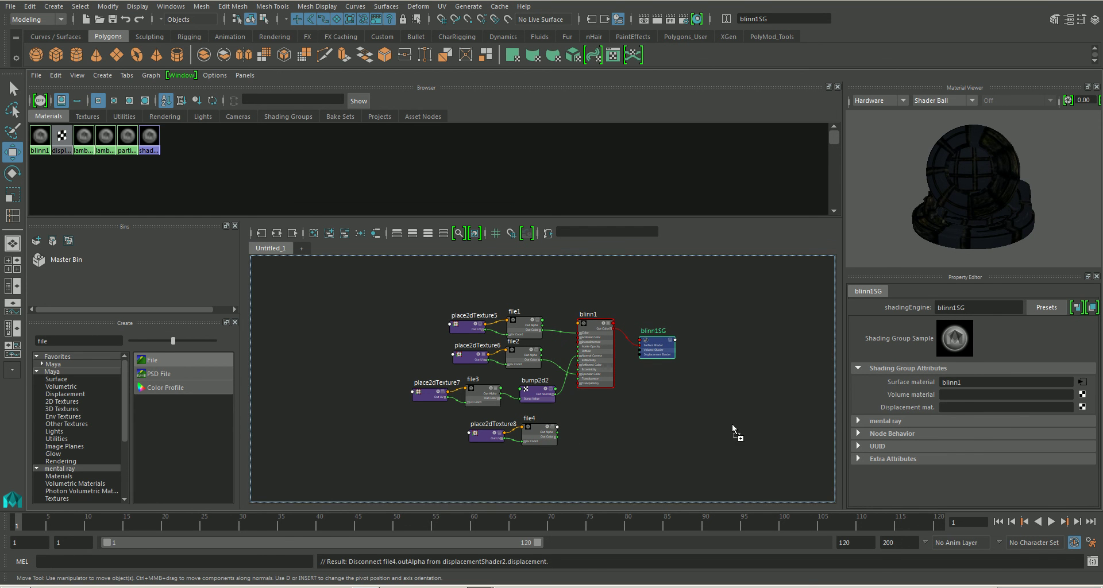
key("ctrl+z")
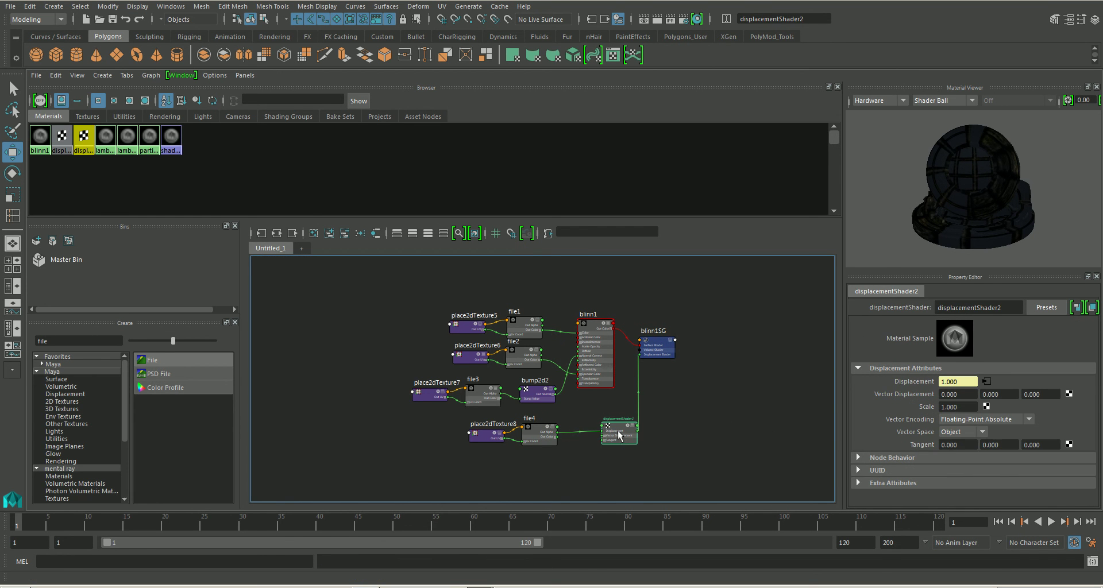
left_click_drag(619, 430, 602, 429)
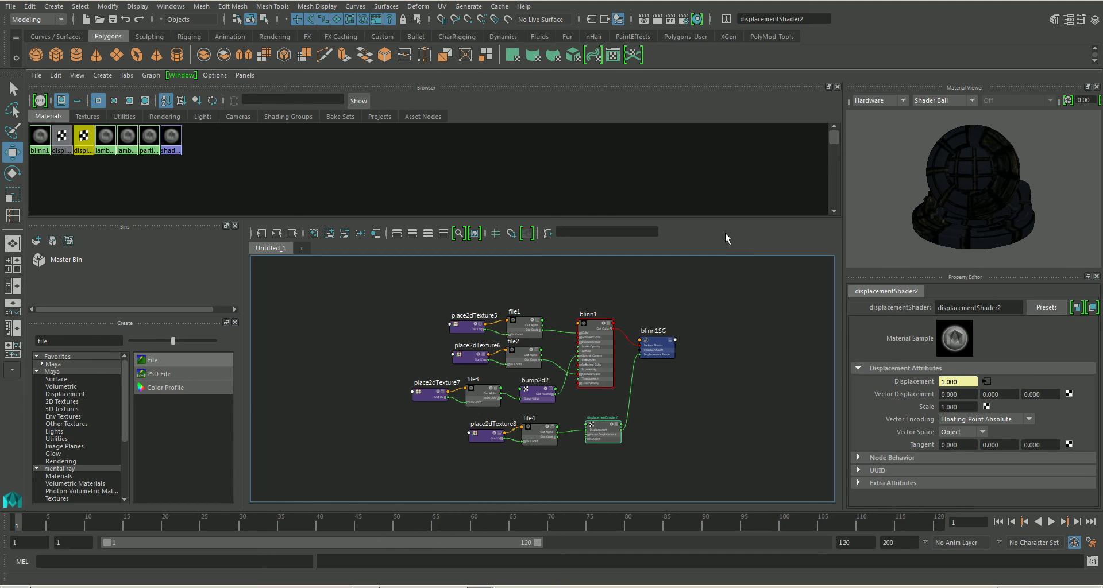
key("space")
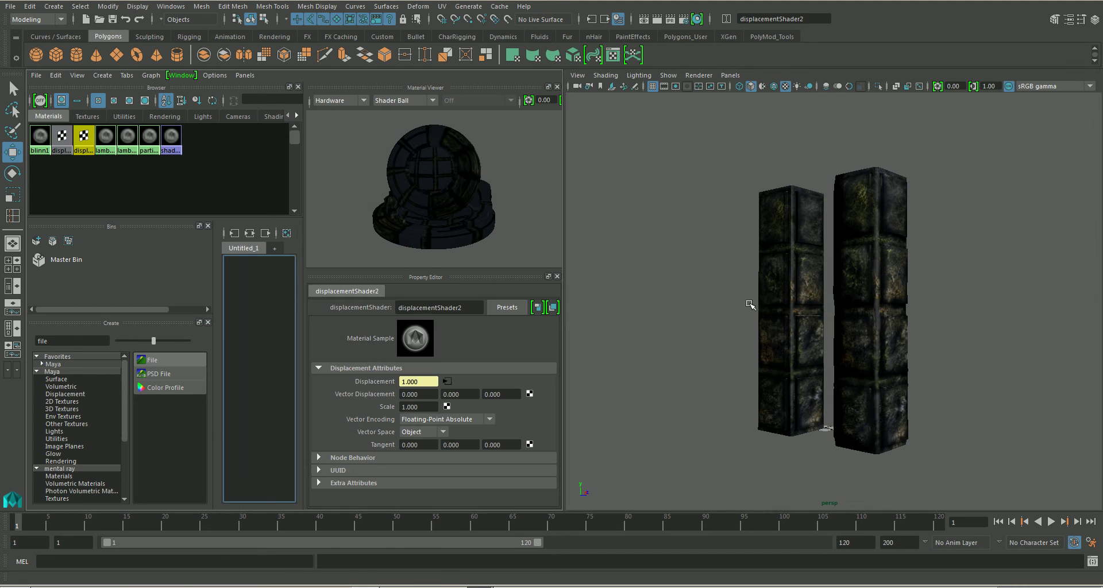
Render both displaced stone pillars in mental ray at 960 x 540 and compare with earlier stored renders
left_click(657, 20)
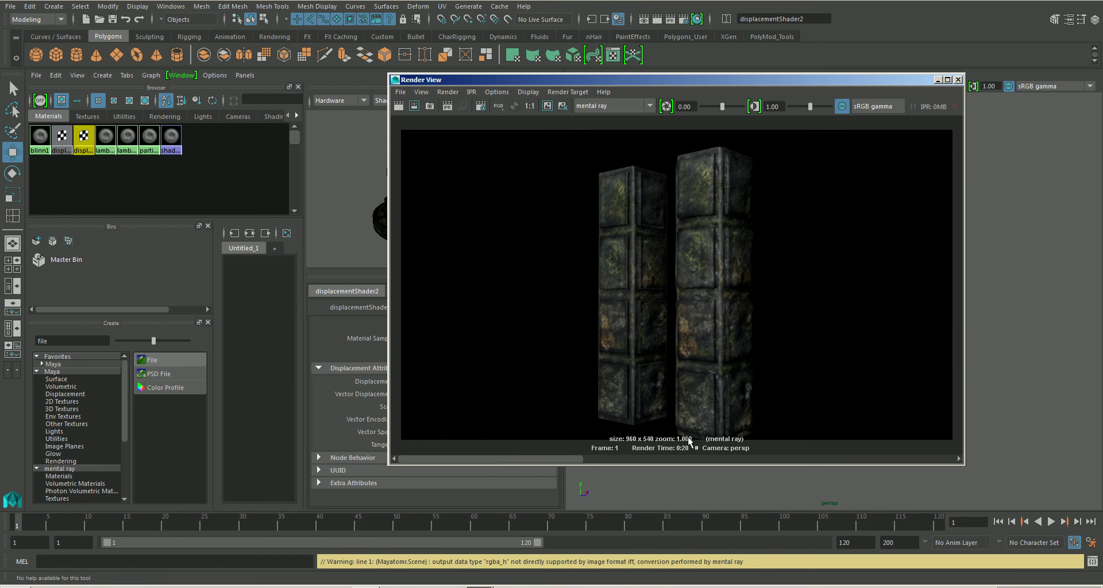
left_click(625, 459)
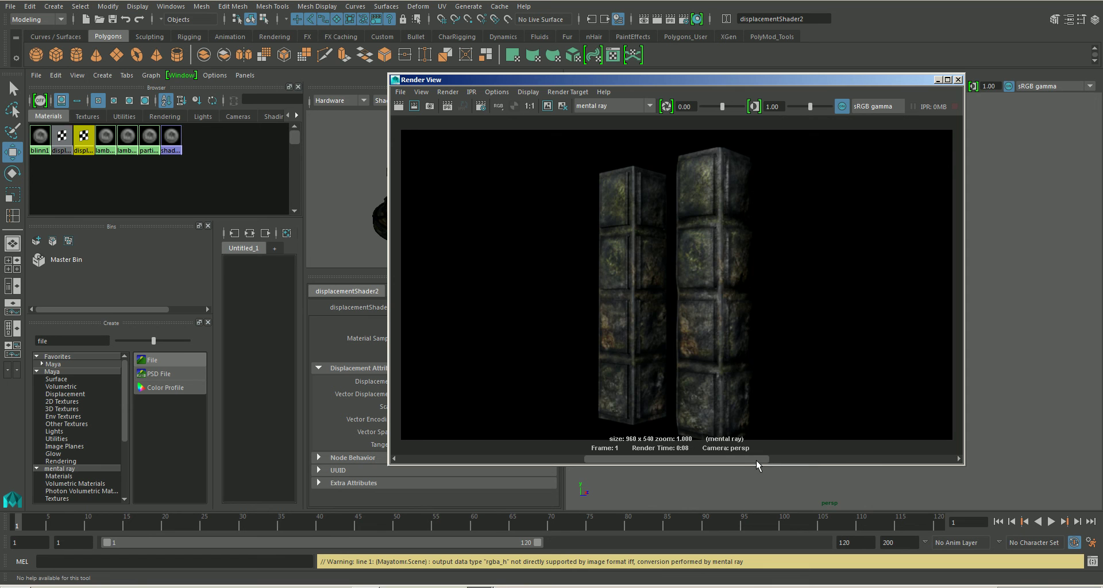
left_click_drag(760, 460, 562, 453)
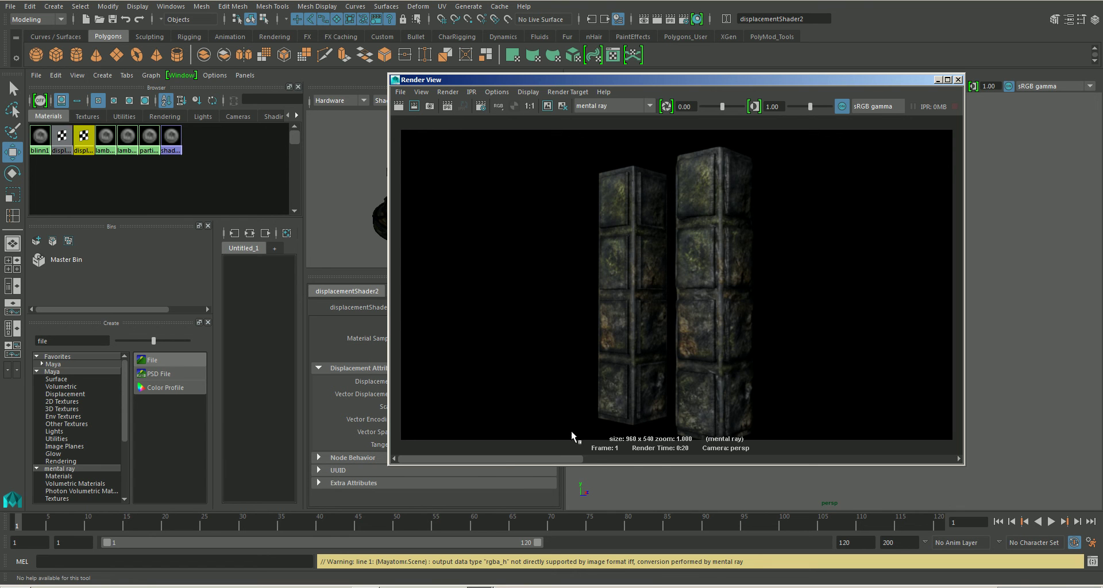
mouse_move(570, 458)
left_mouse_down()
mouse_move(695, 459)
mouse_move(540, 463)
mouse_move(703, 460)
mouse_move(536, 462)
mouse_move(704, 461)
mouse_move(561, 457)
left_mouse_up()
left_click_drag(909, 79, 956, 52)
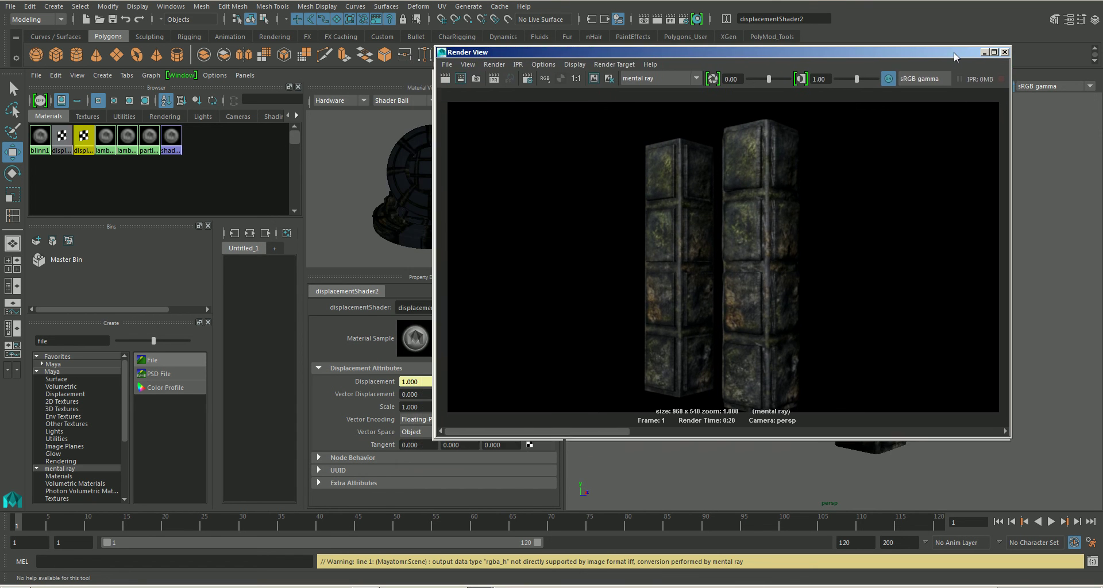